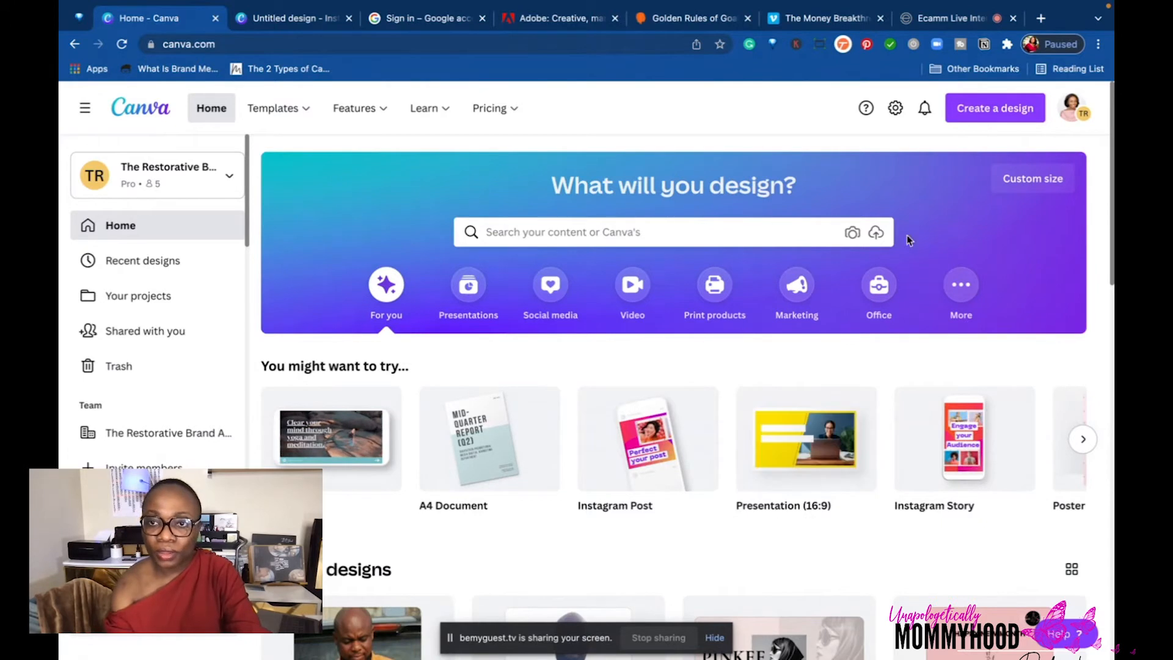
# Create an Instagram Post design and fill it with the beige Hair Services template found by searching for "price list".
pyautogui.click(1007, 113)
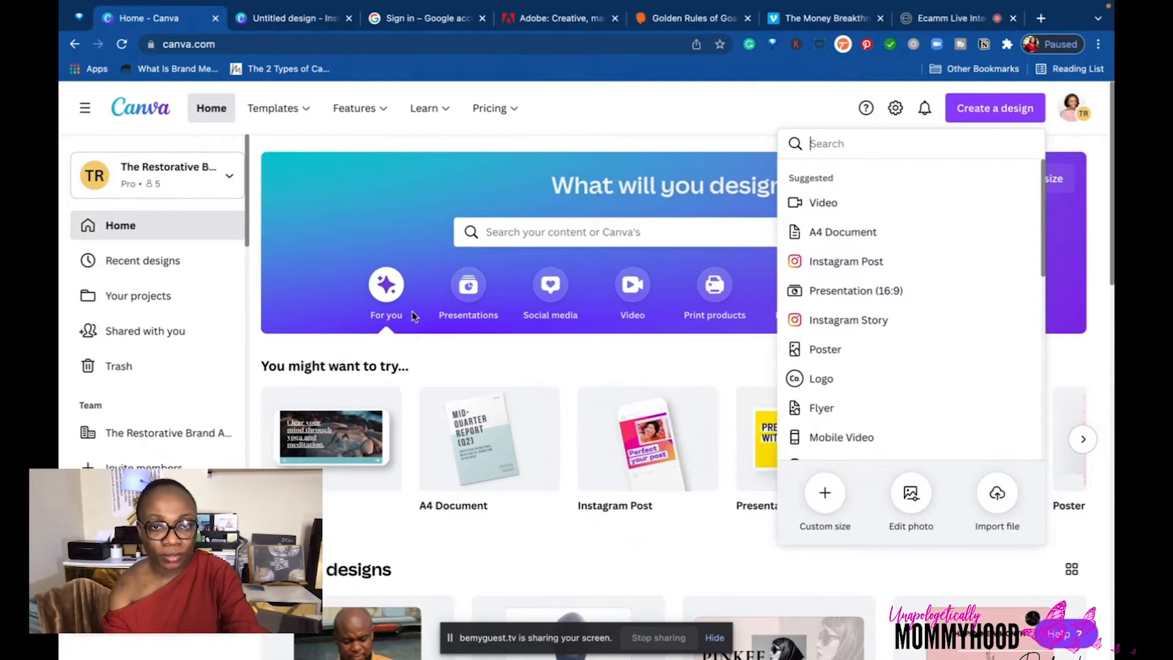
pyautogui.click(874, 263)
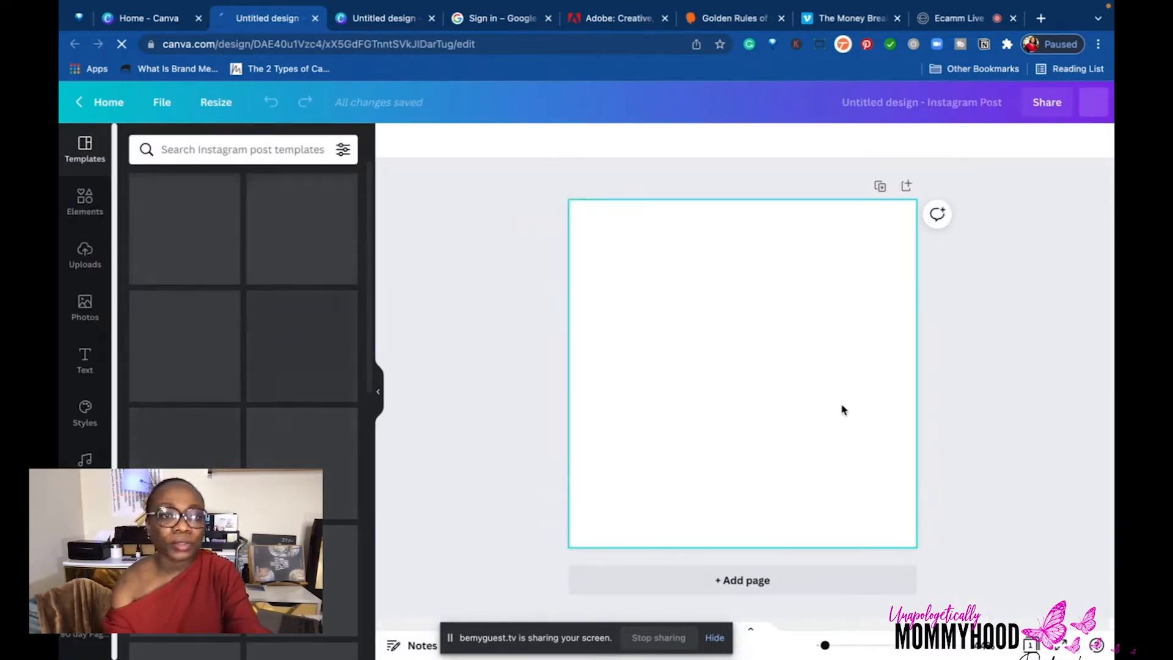
pyautogui.click(310, 149)
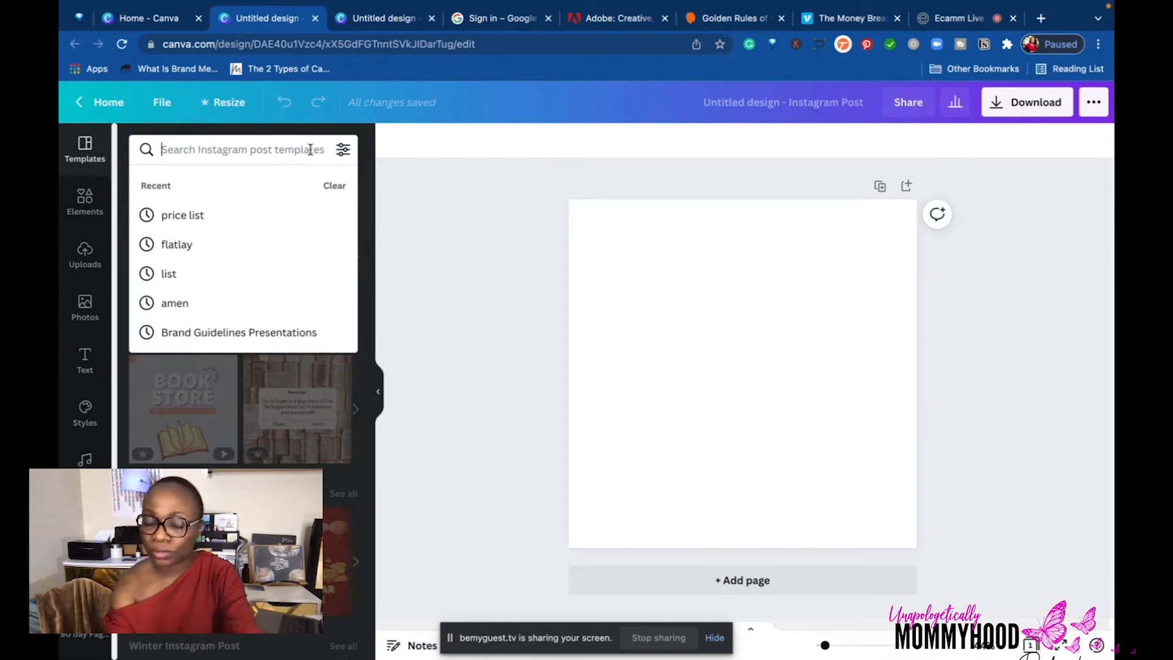
pyautogui.write('prcie')
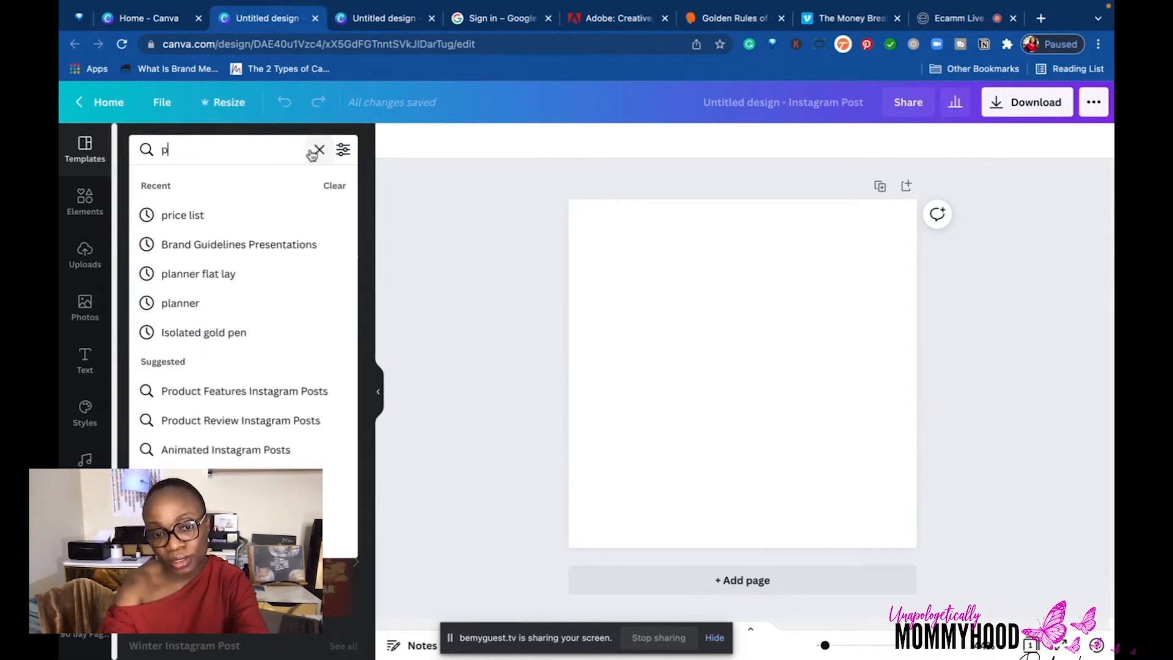
pyautogui.press('BackSpace')
pyautogui.press('BackSpace')
pyautogui.press('BackSpace')
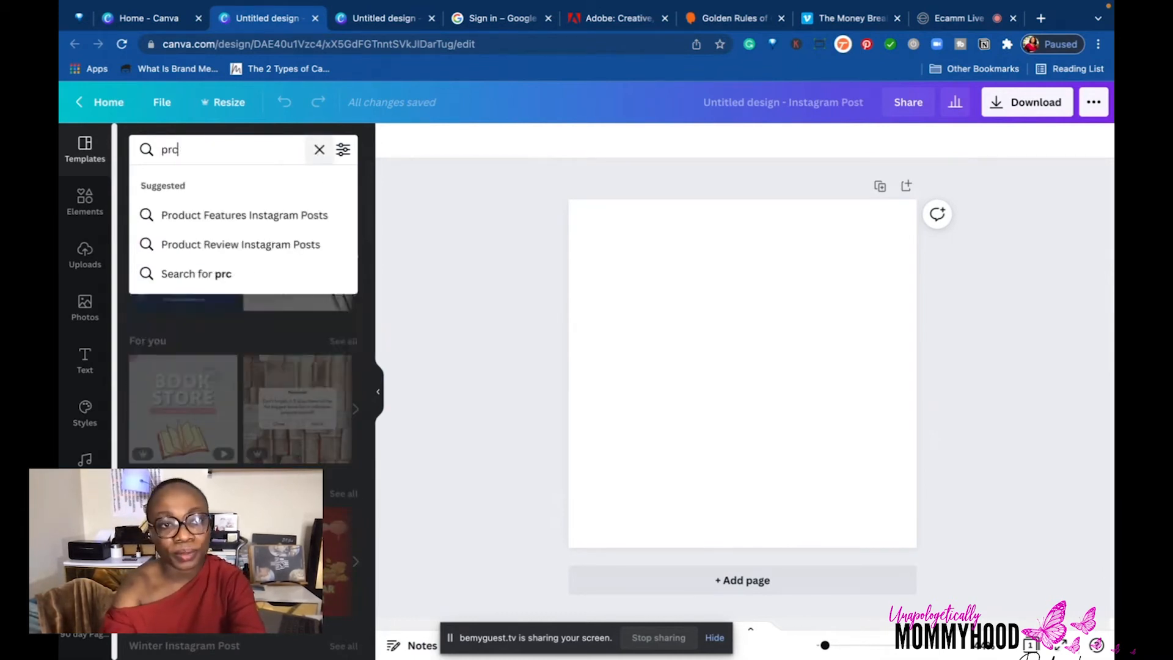
pyautogui.write('ice list')
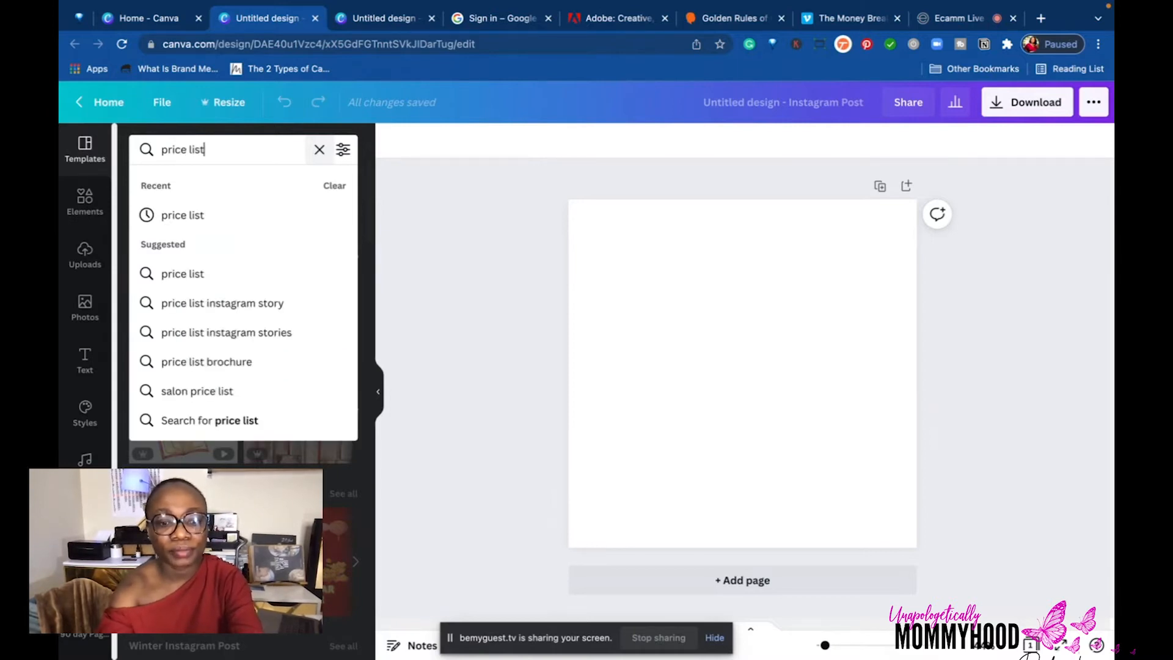
pyautogui.press('Return')
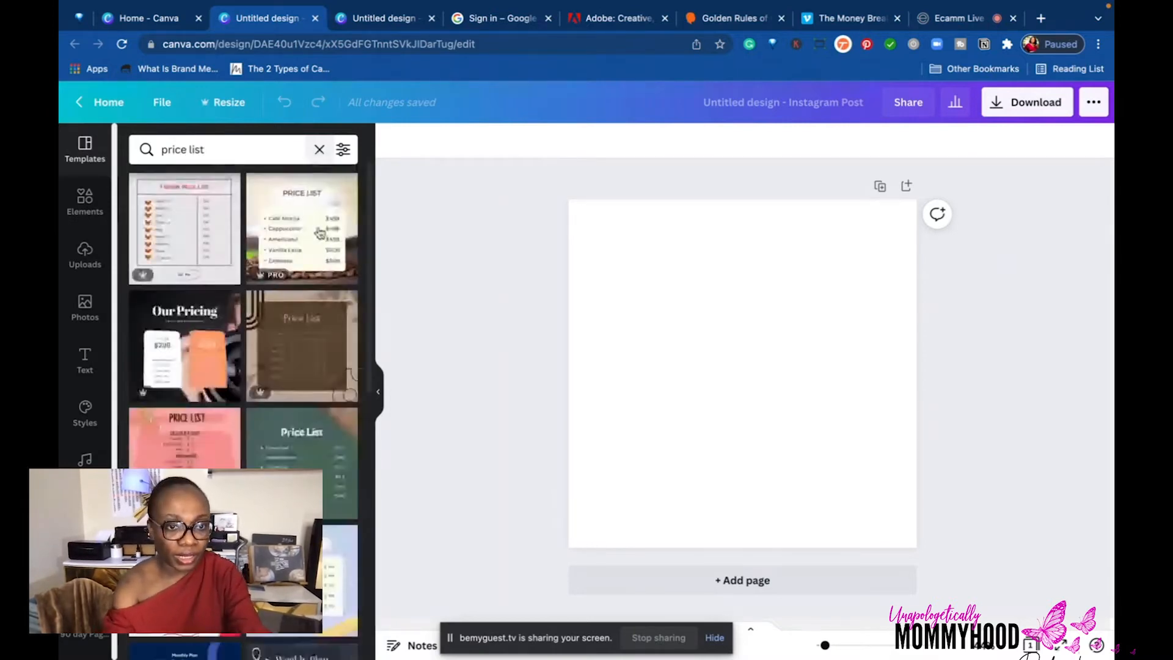
pyautogui.scroll(-10, 265, 455)
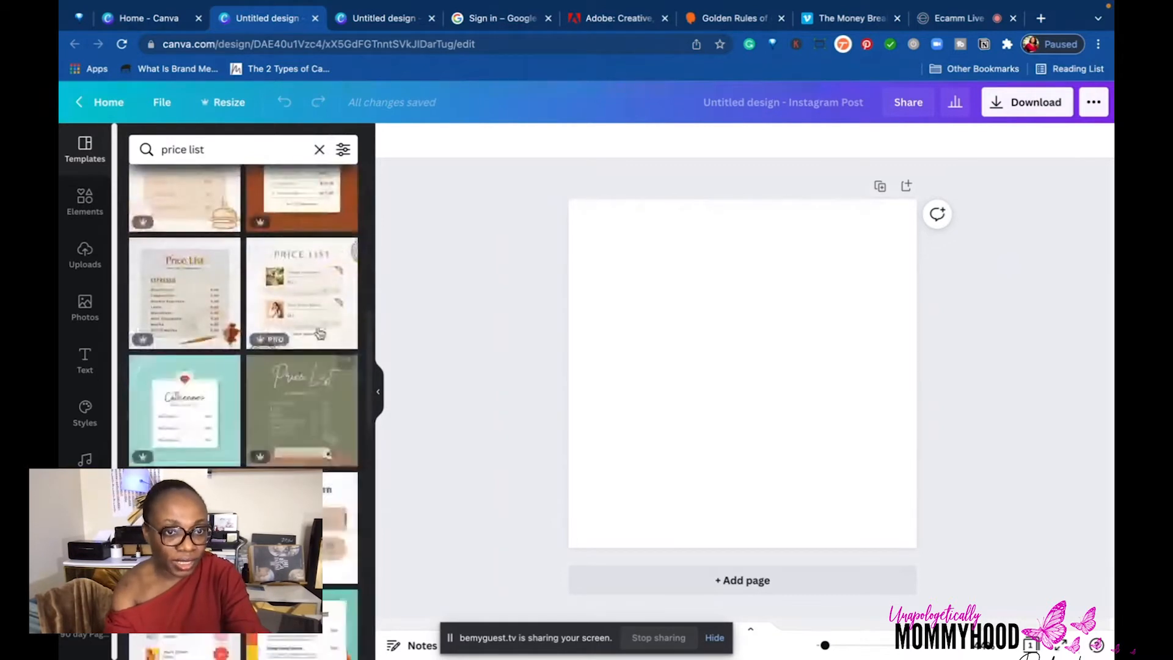
pyautogui.click(184, 527)
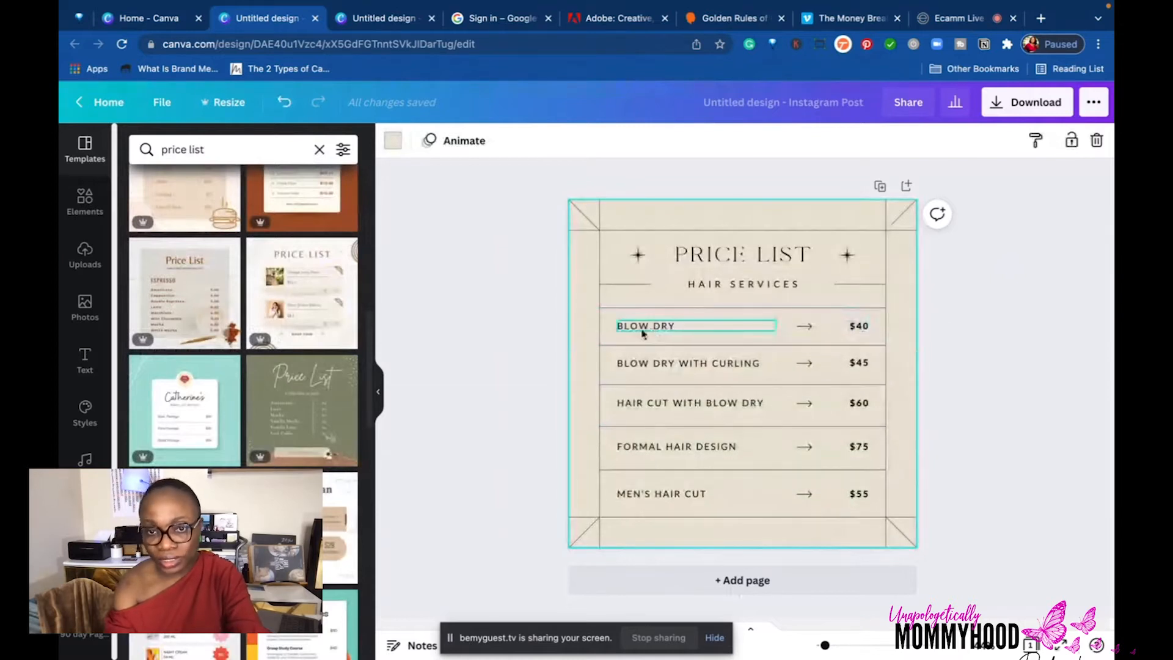
# Replace the BLOW DRY text in the first row of the price list with "SALES".
pyautogui.click(650, 330)
pyautogui.click(642, 326)
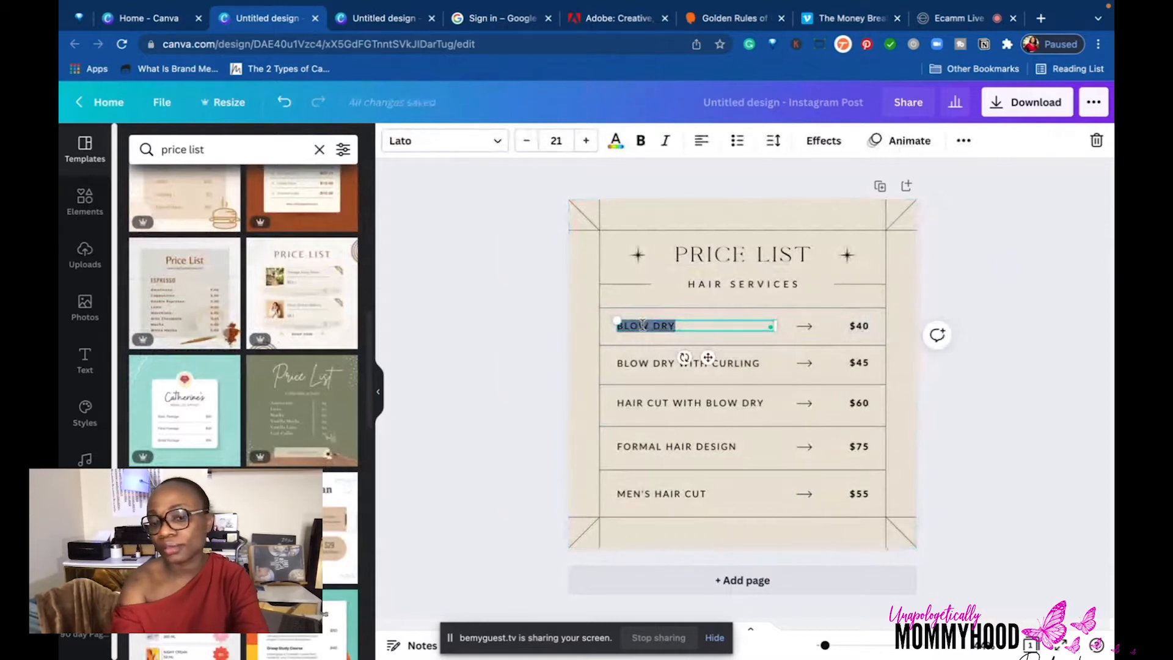
pyautogui.write('SALES')
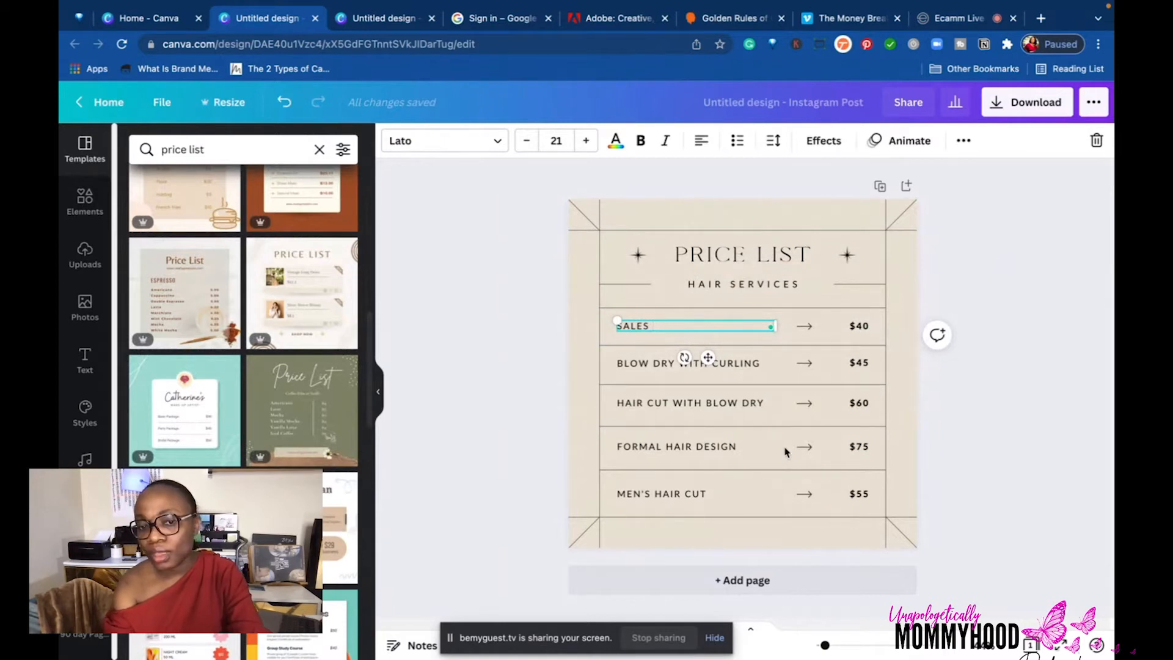
# Add a second page and apply the blue New Podcast Episode template found by searching for "podcast".
pyautogui.click(762, 585)
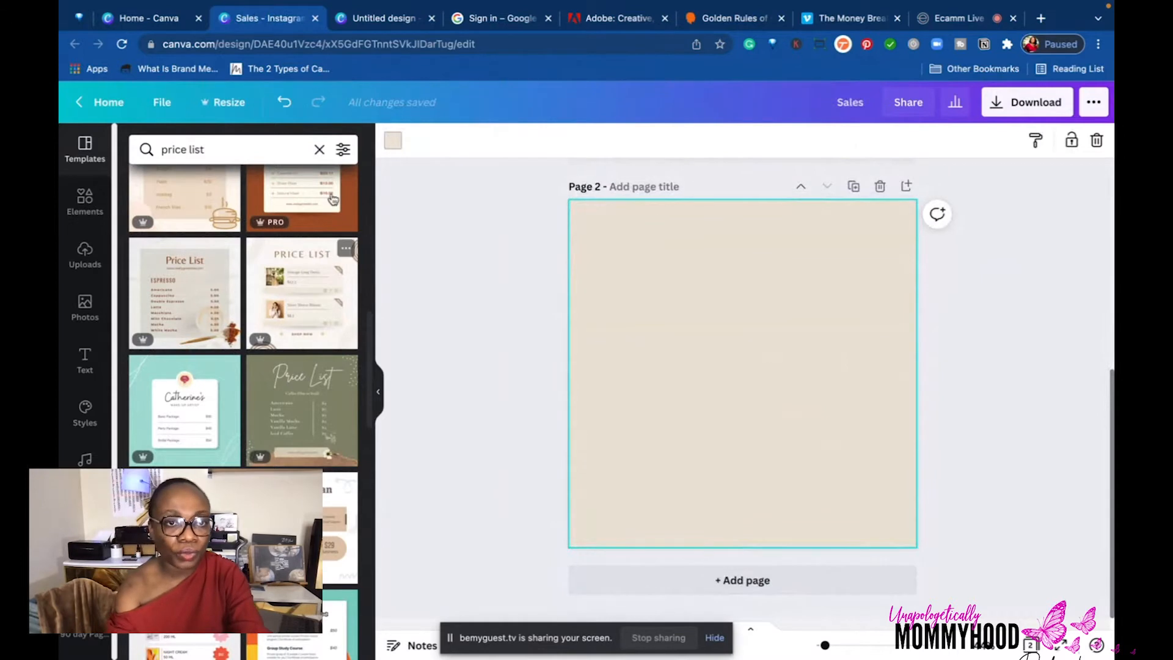
pyautogui.click(321, 148)
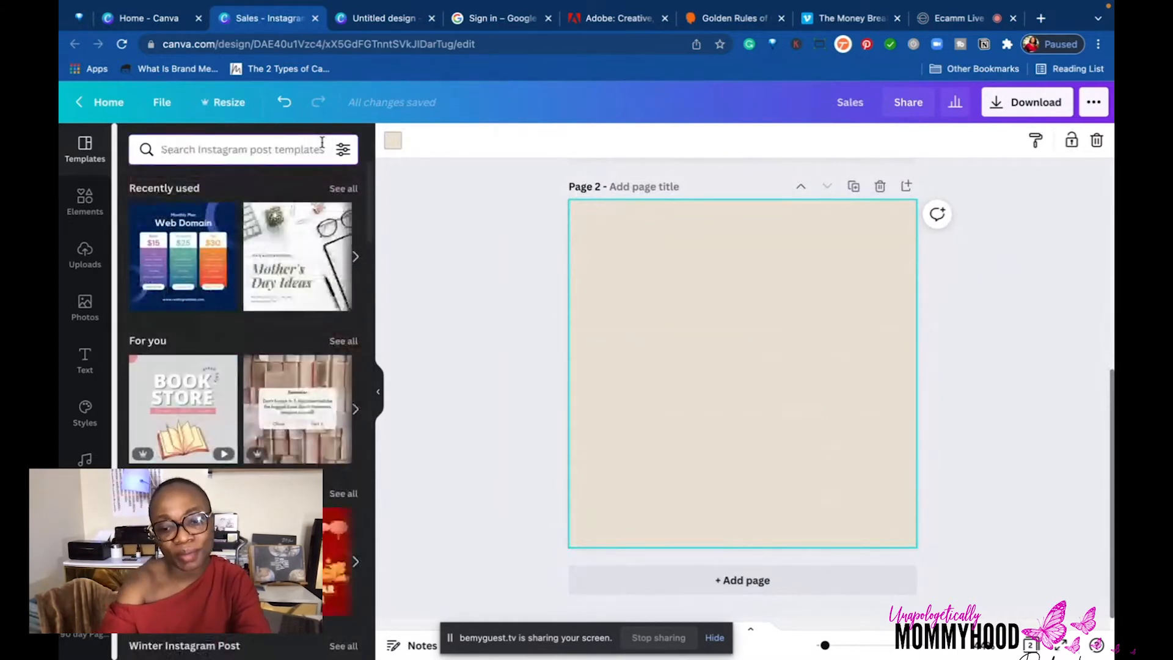
pyautogui.write('podcast')
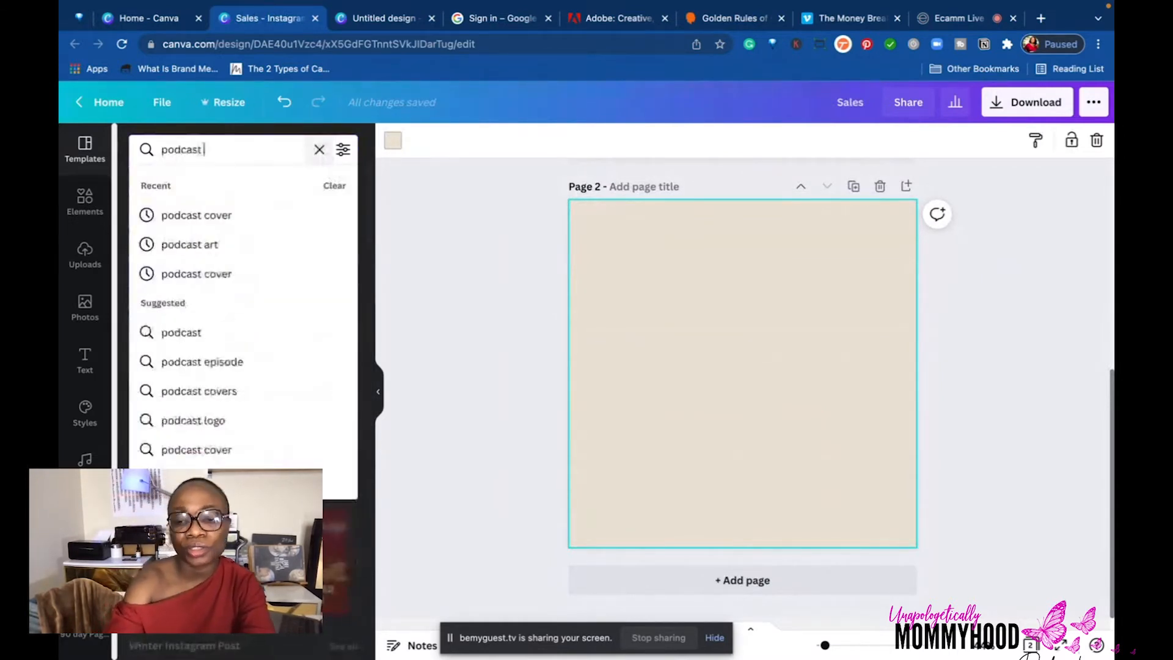
pyautogui.press('Return')
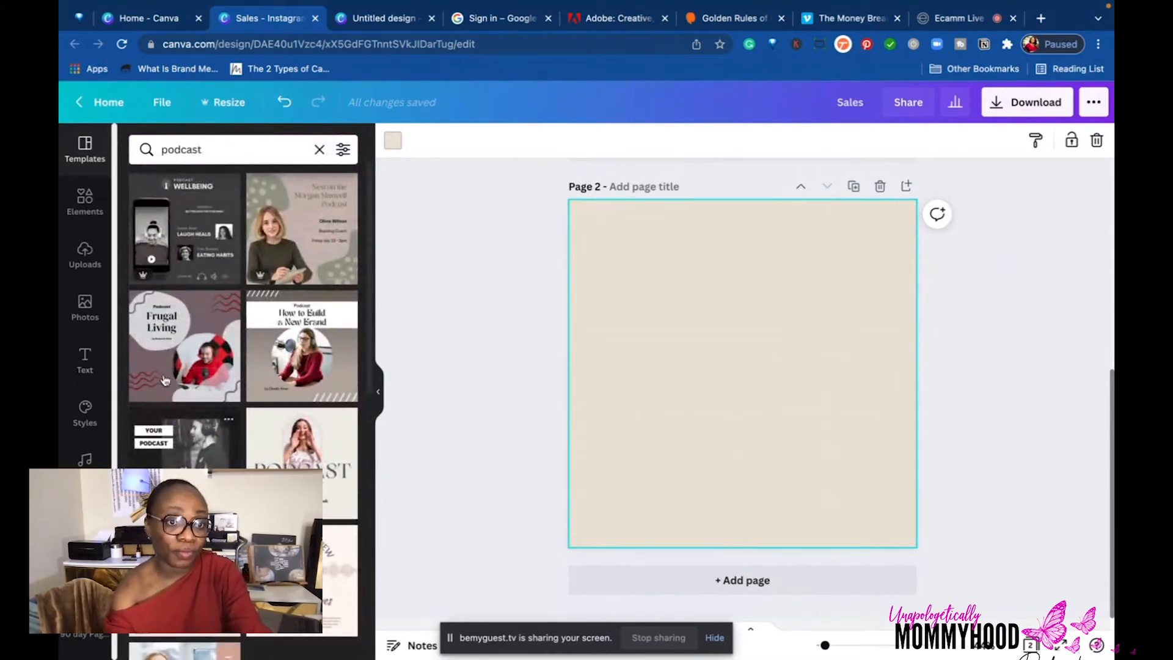
pyautogui.scroll(-10, 245, 379)
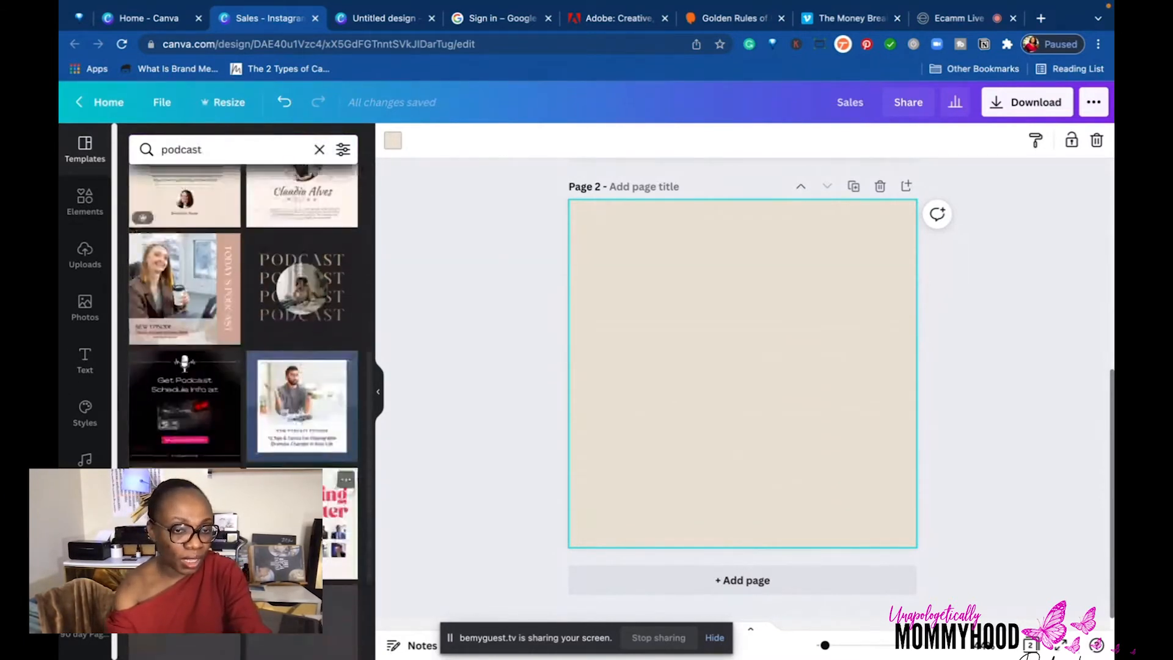
pyautogui.scroll(-2, 282, 328)
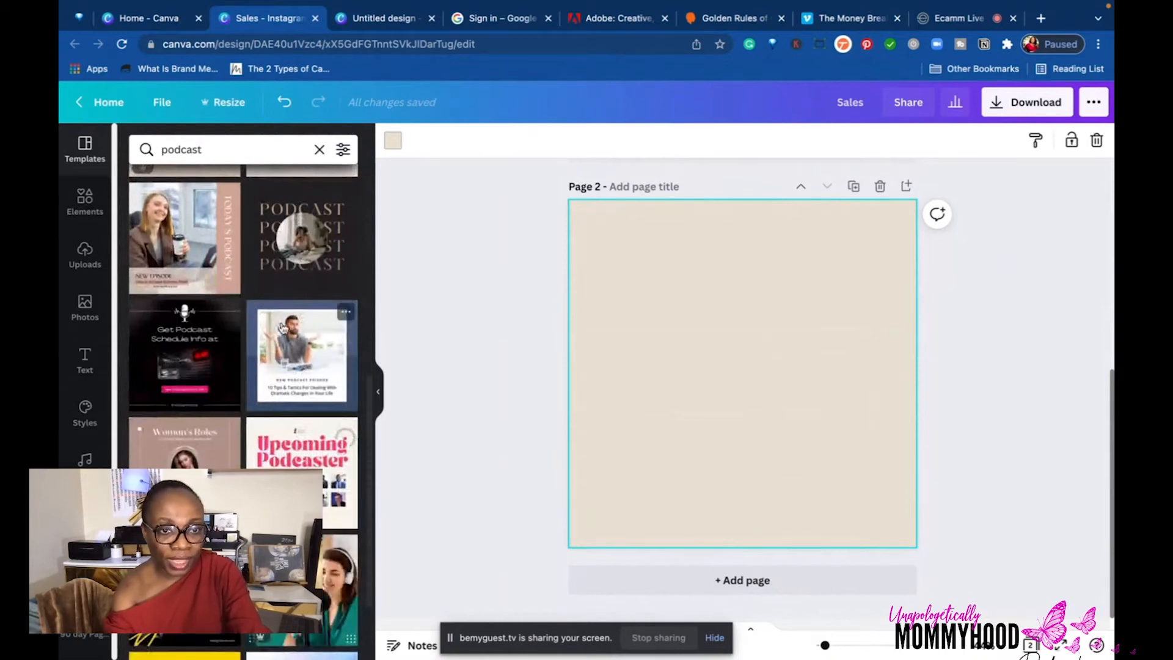
pyautogui.click(282, 328)
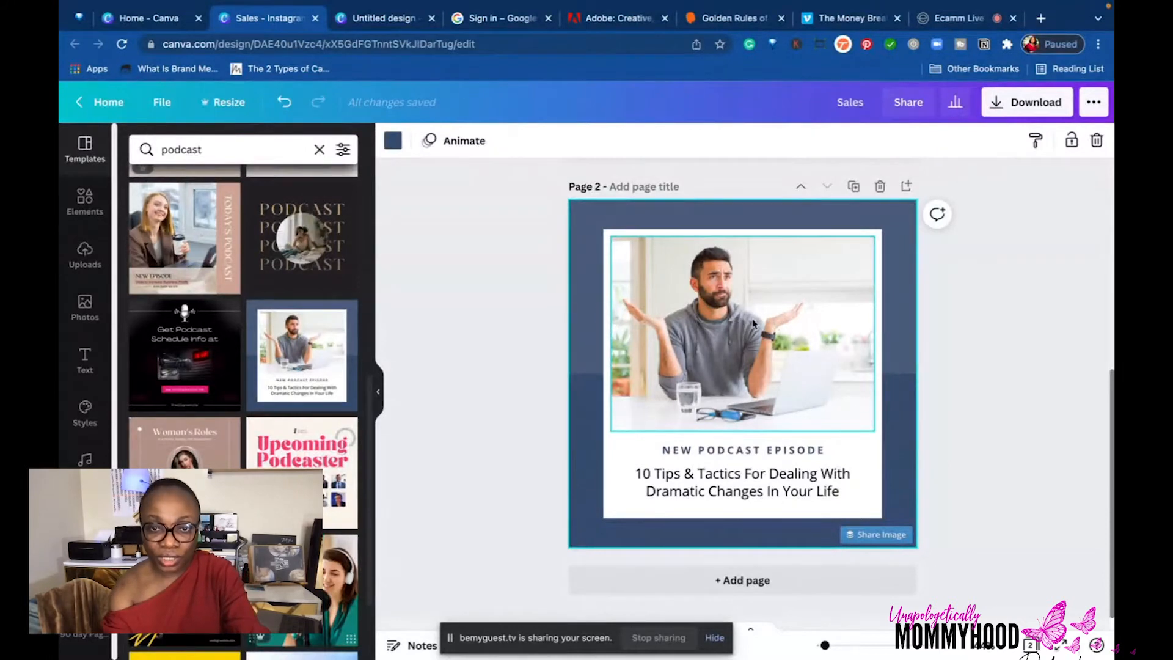
# Add a third page and apply the green podcast template showing a woman with headphones and a microphone.
pyautogui.click(789, 581)
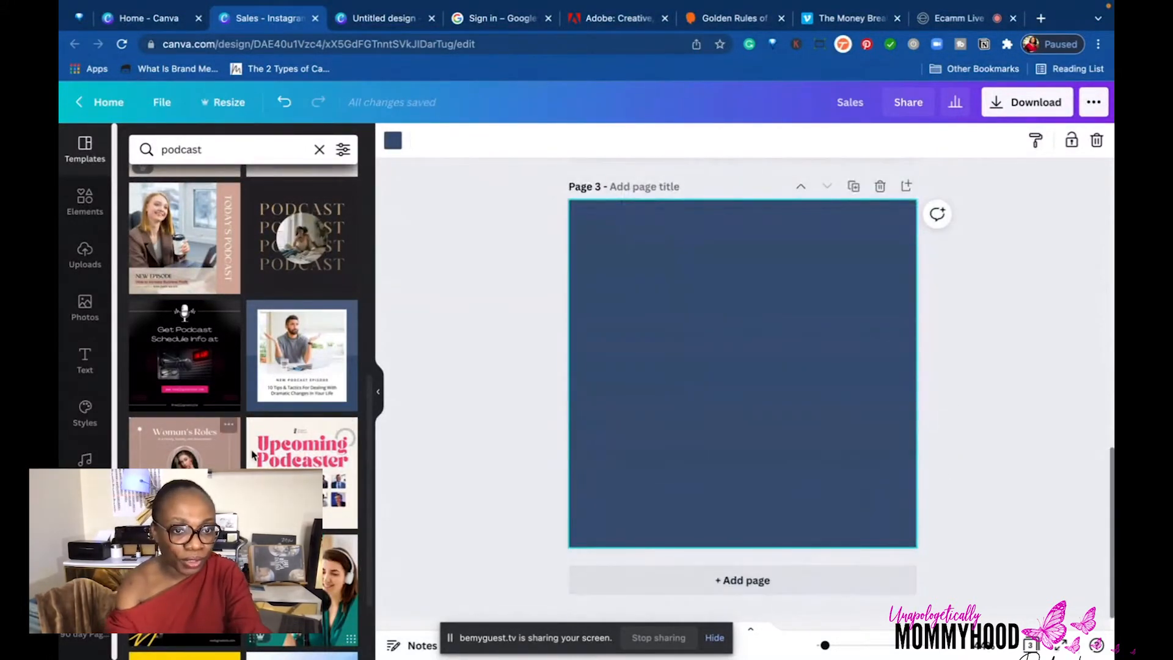
pyautogui.scroll(-3, 302, 427)
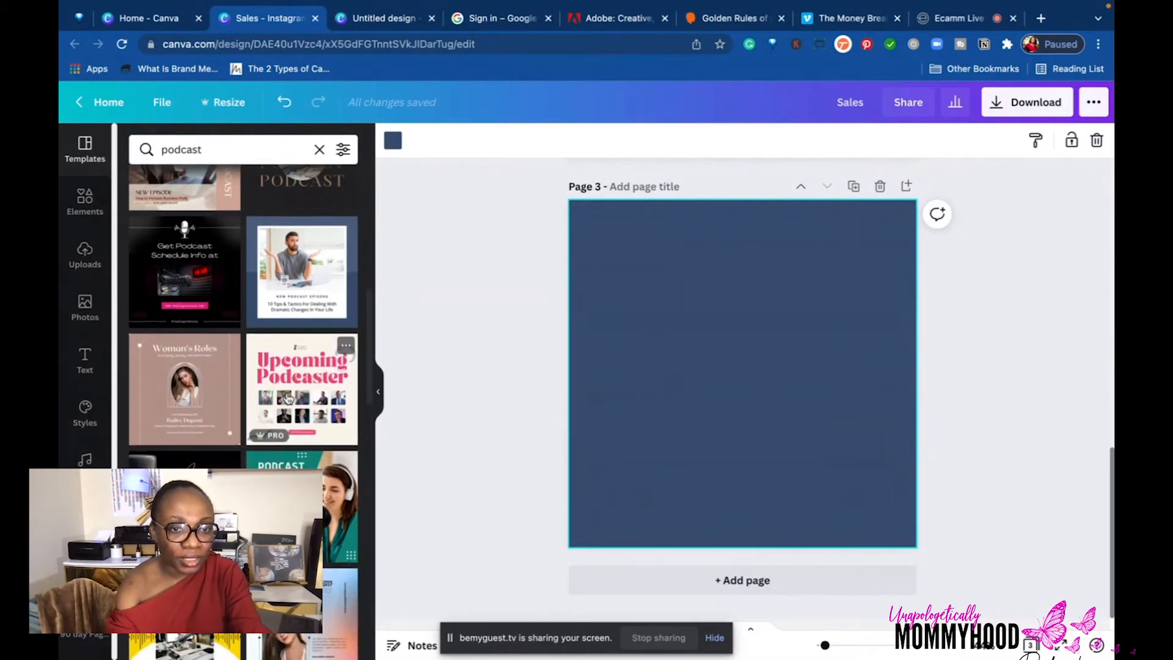
pyautogui.click(337, 500)
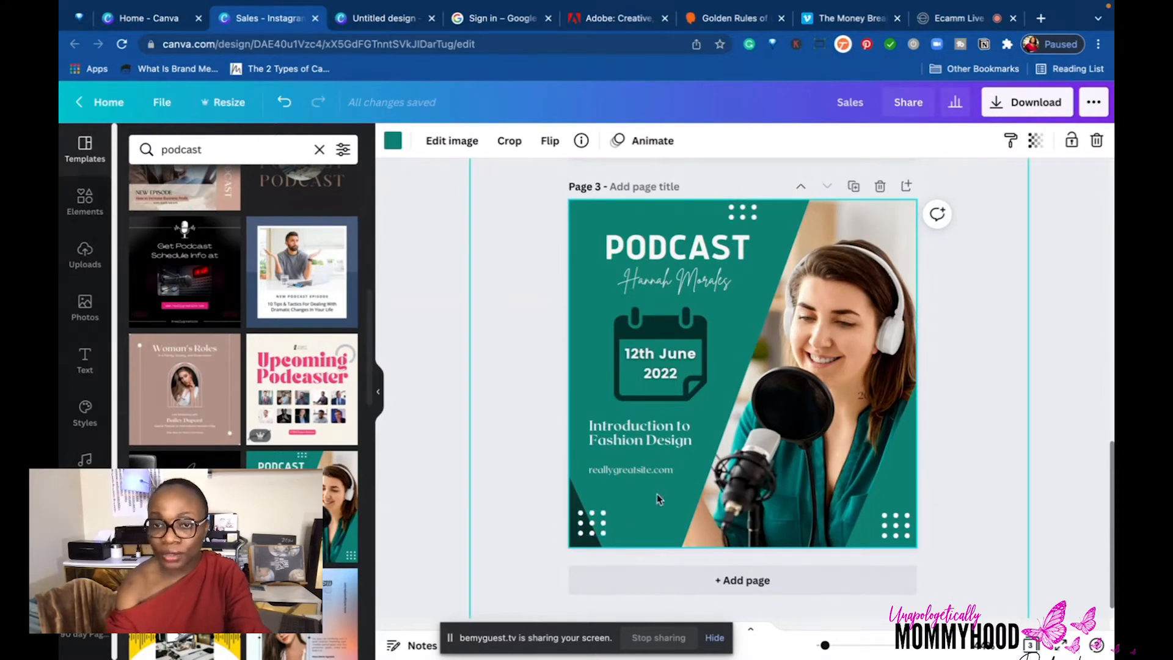
# Delete the diagonal green overlay and the photo of the woman with headphones from page 3.
pyautogui.click(846, 305)
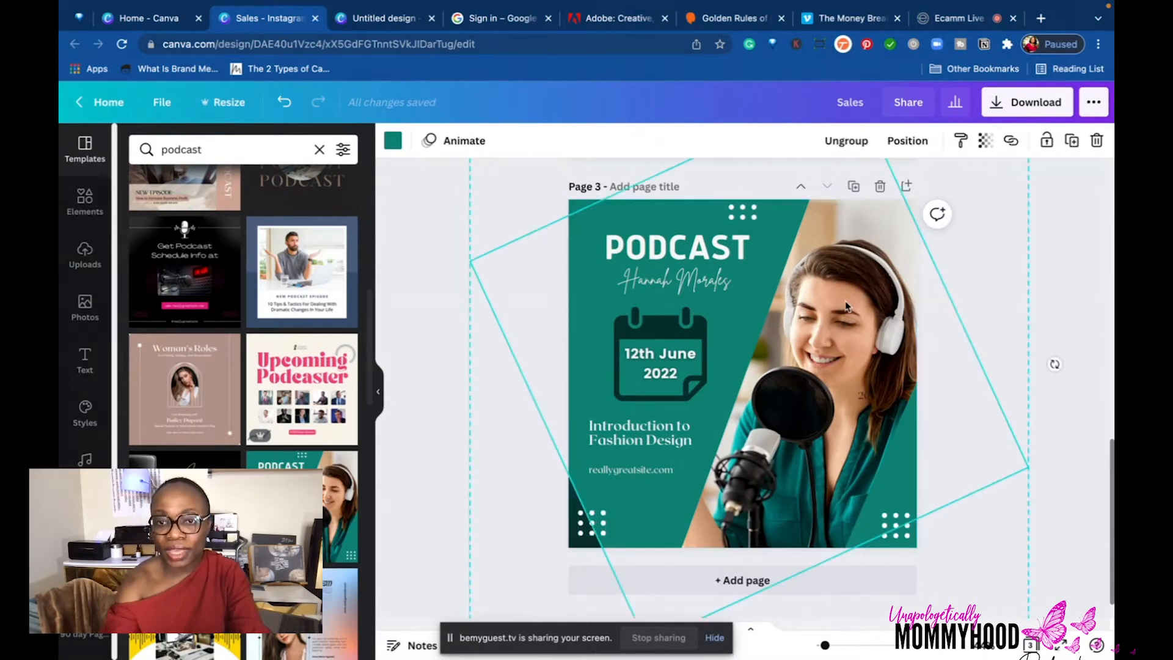
pyautogui.click(865, 339)
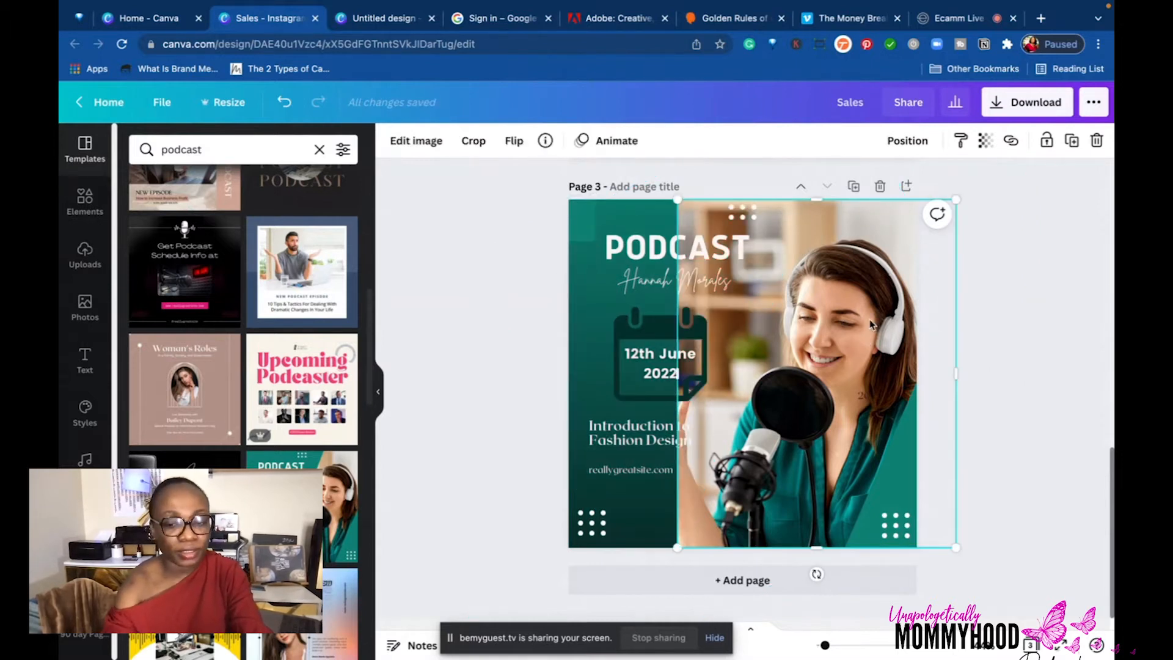
pyautogui.press('super+z')
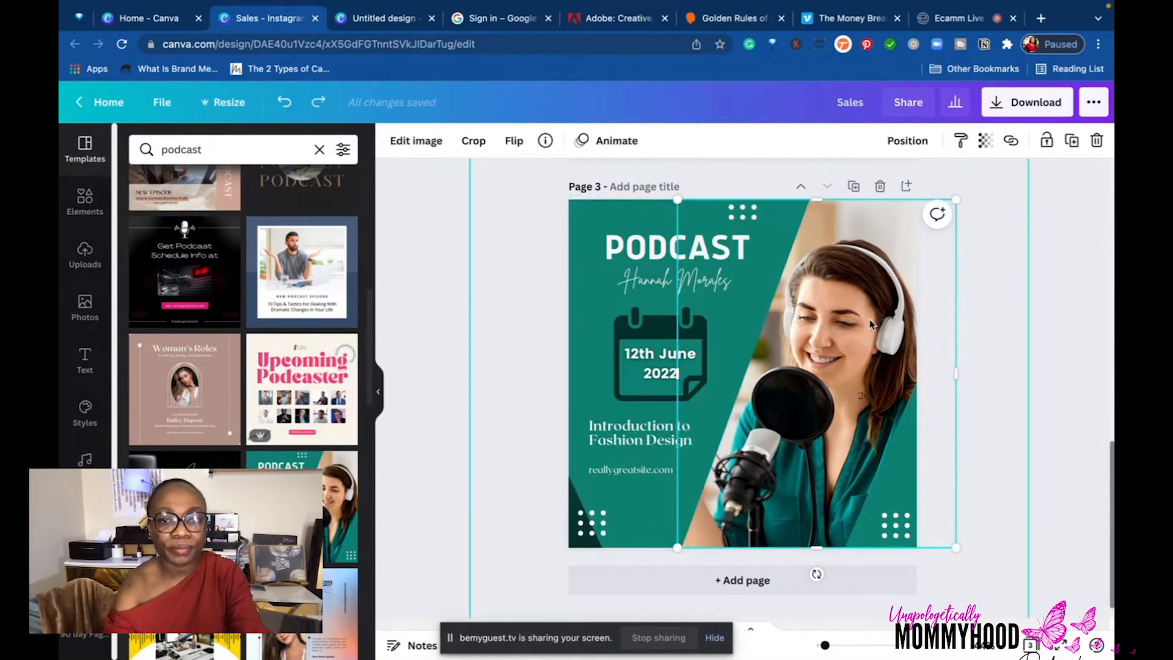
pyautogui.click(871, 258)
pyautogui.press('super+shift+z')
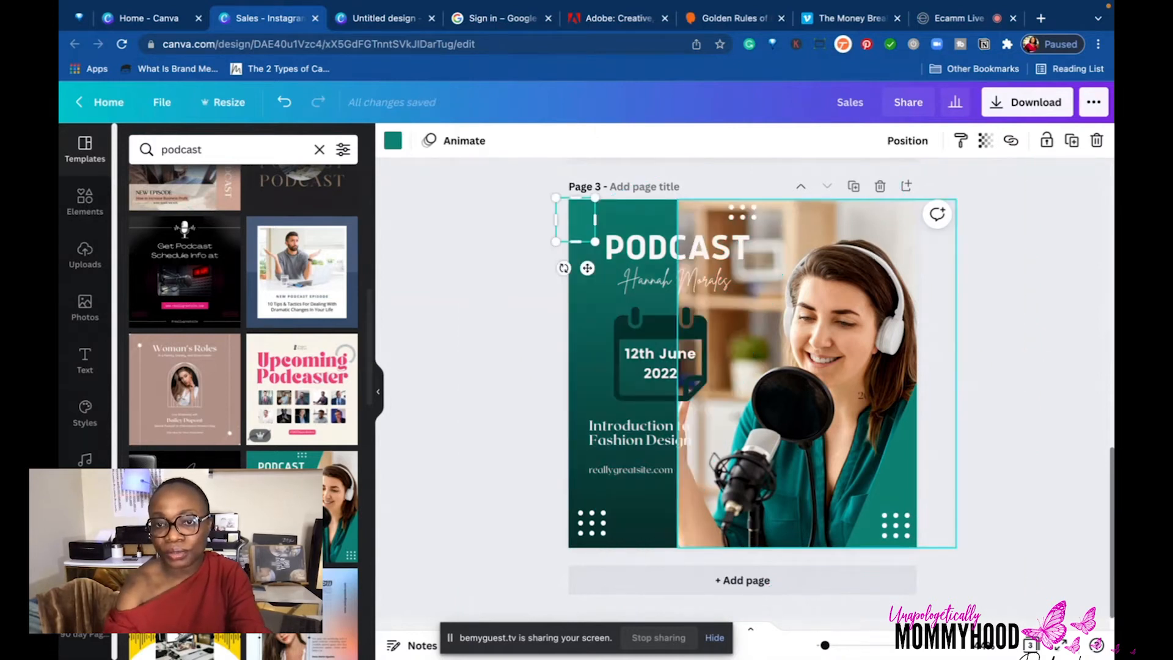
pyautogui.click(885, 273)
pyautogui.press('Delete')
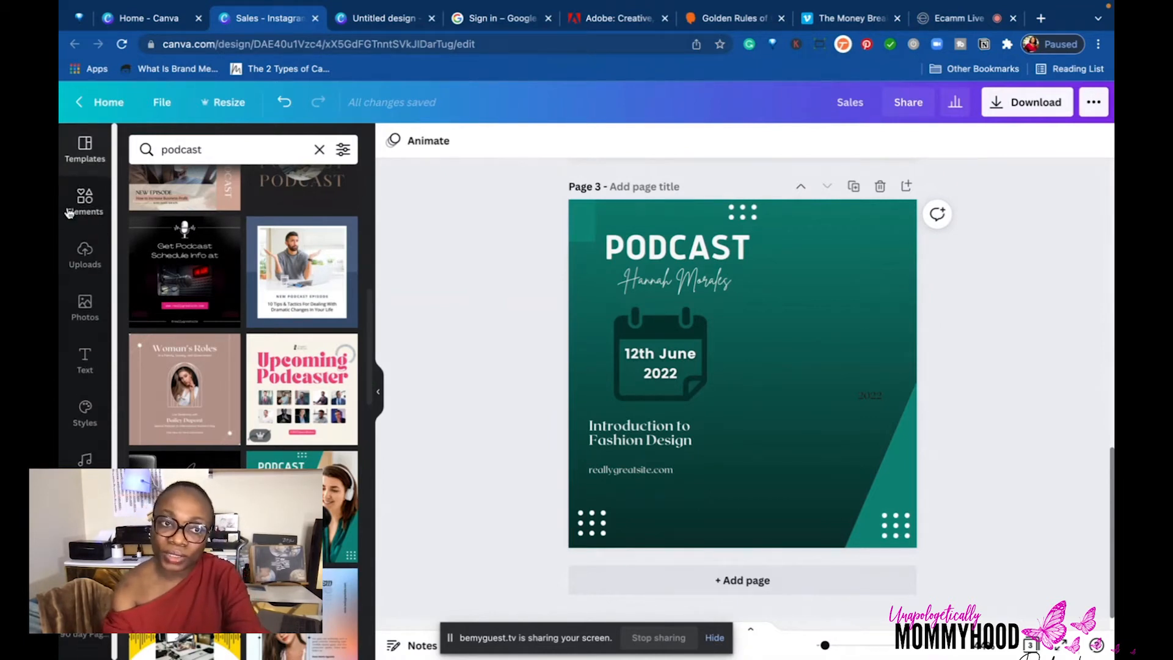
# Insert a circular frame on page 3 and position it in the empty area beside the date.
pyautogui.click(69, 212)
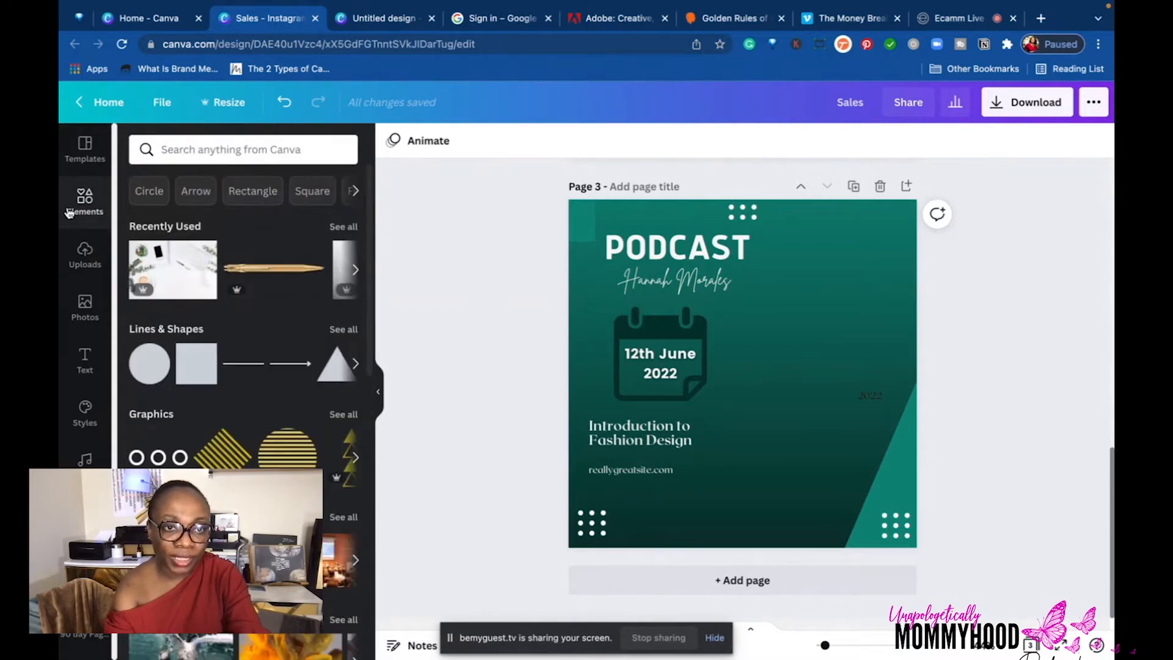
pyautogui.scroll(-5, 235, 347)
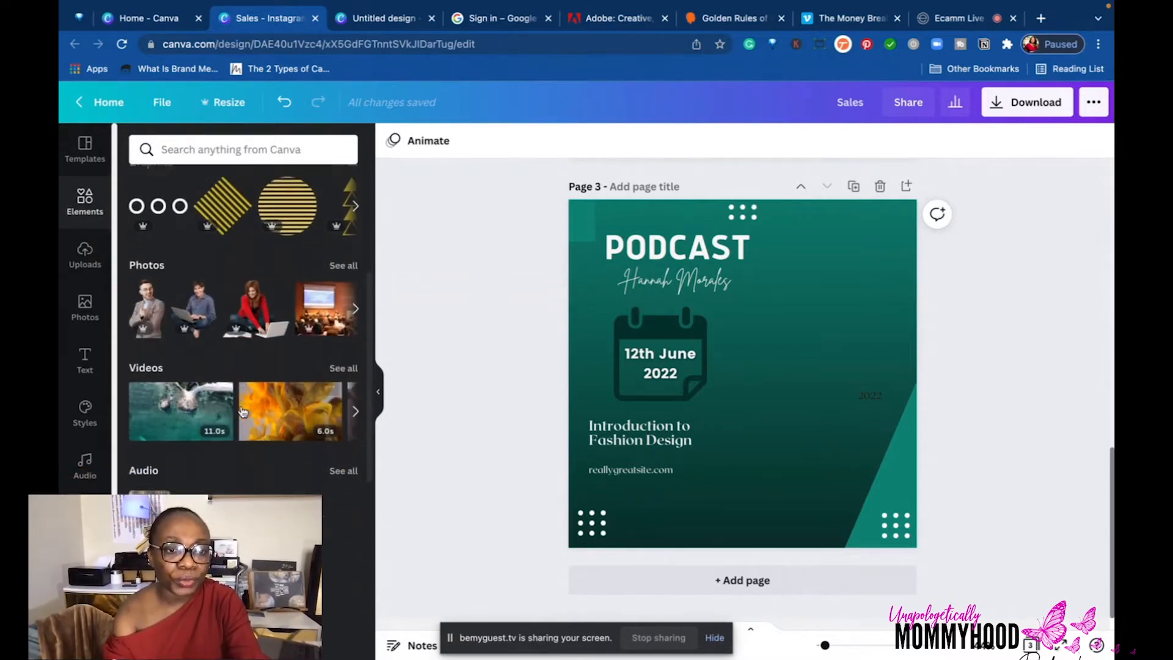
pyautogui.scroll(5, 243, 410)
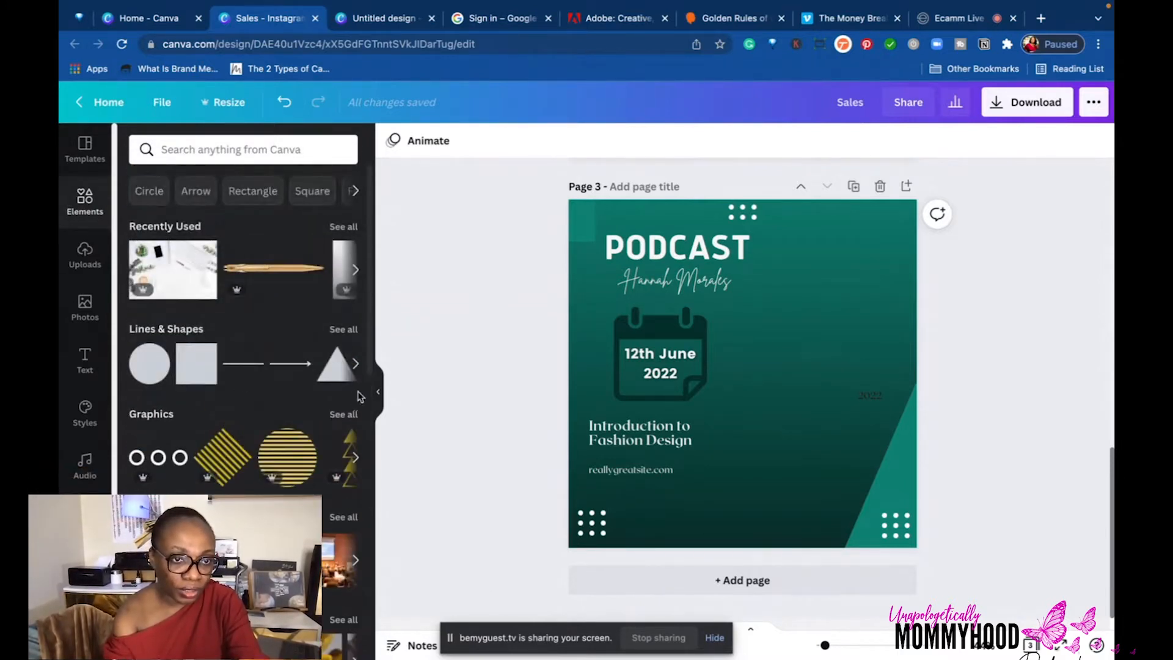
pyautogui.scroll(-15, 325, 435)
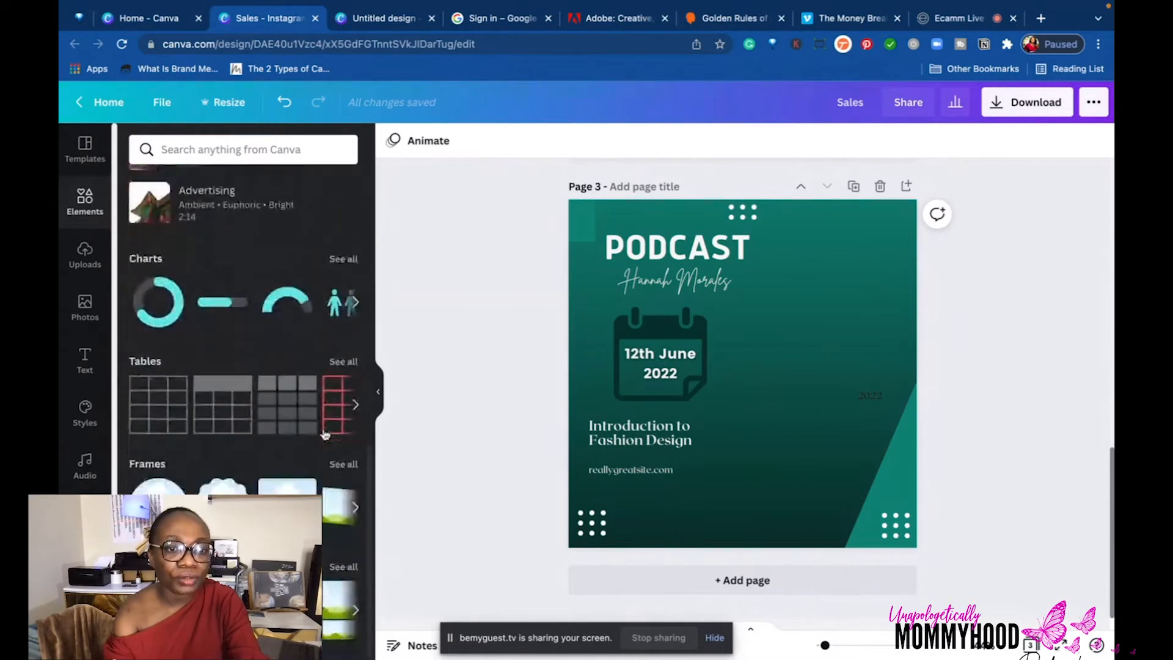
pyautogui.click(158, 489)
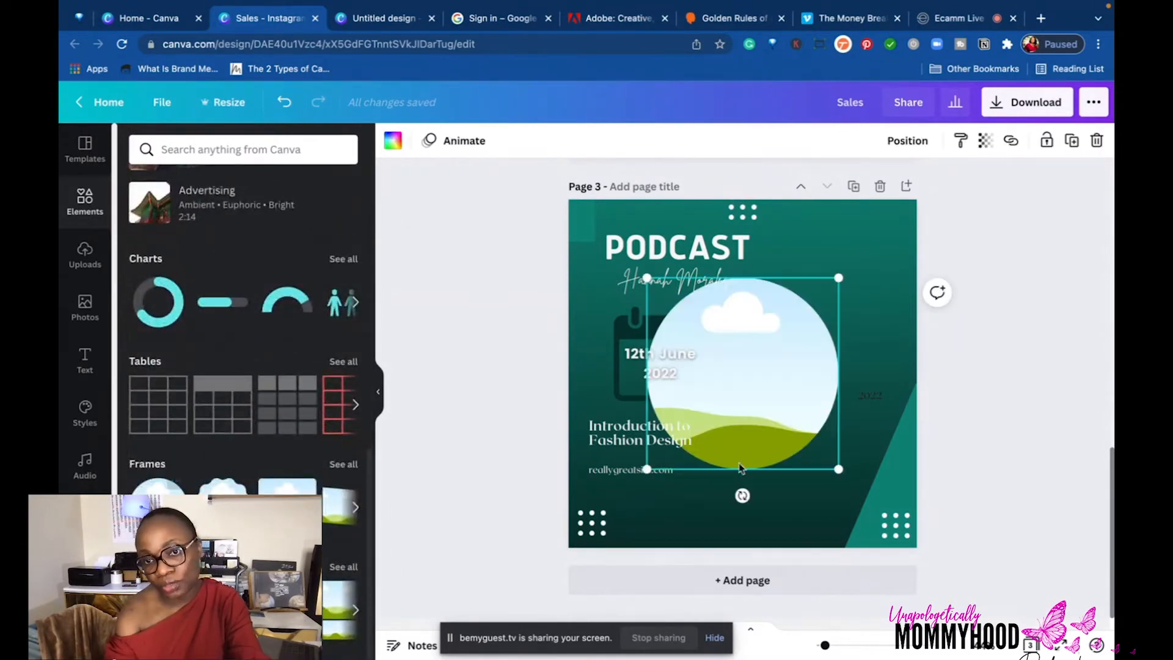
pyautogui.moveTo(772, 361); pyautogui.dragTo(748, 505)
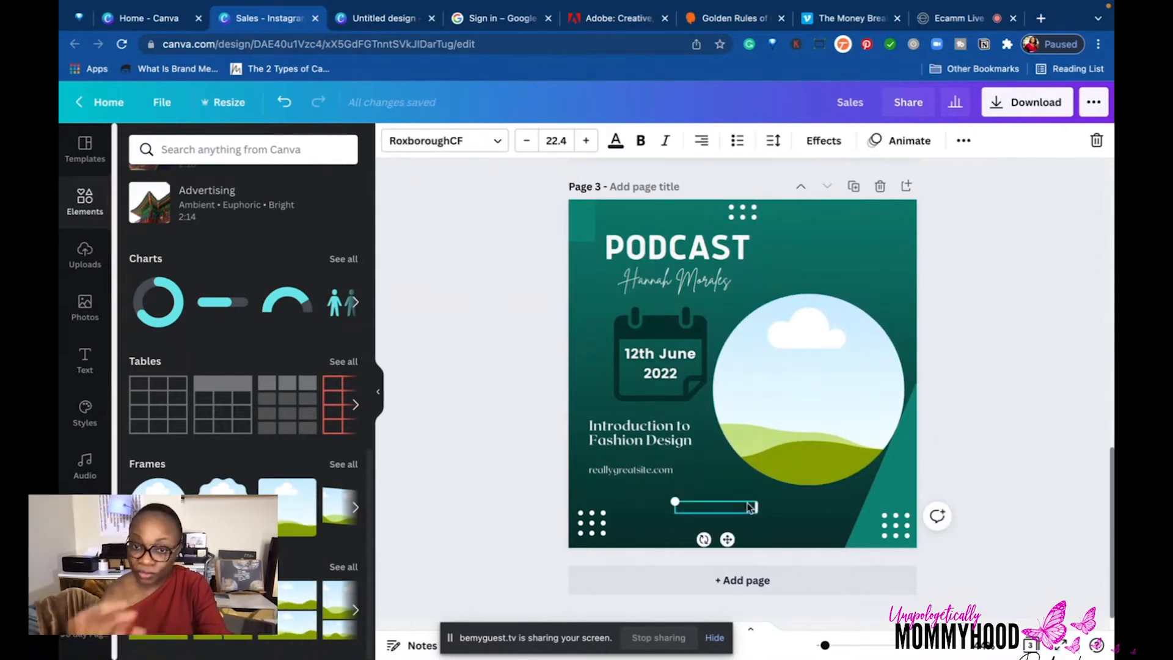
# Search the elements library for "black mum".
pyautogui.click(268, 149)
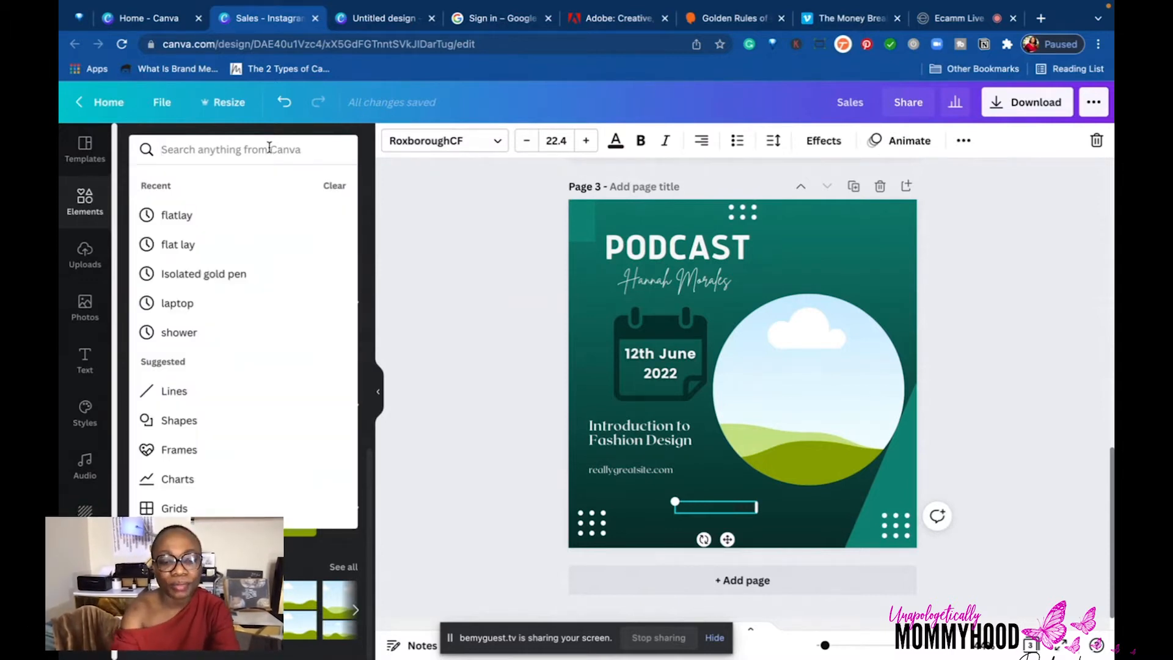
pyautogui.write('black mum')
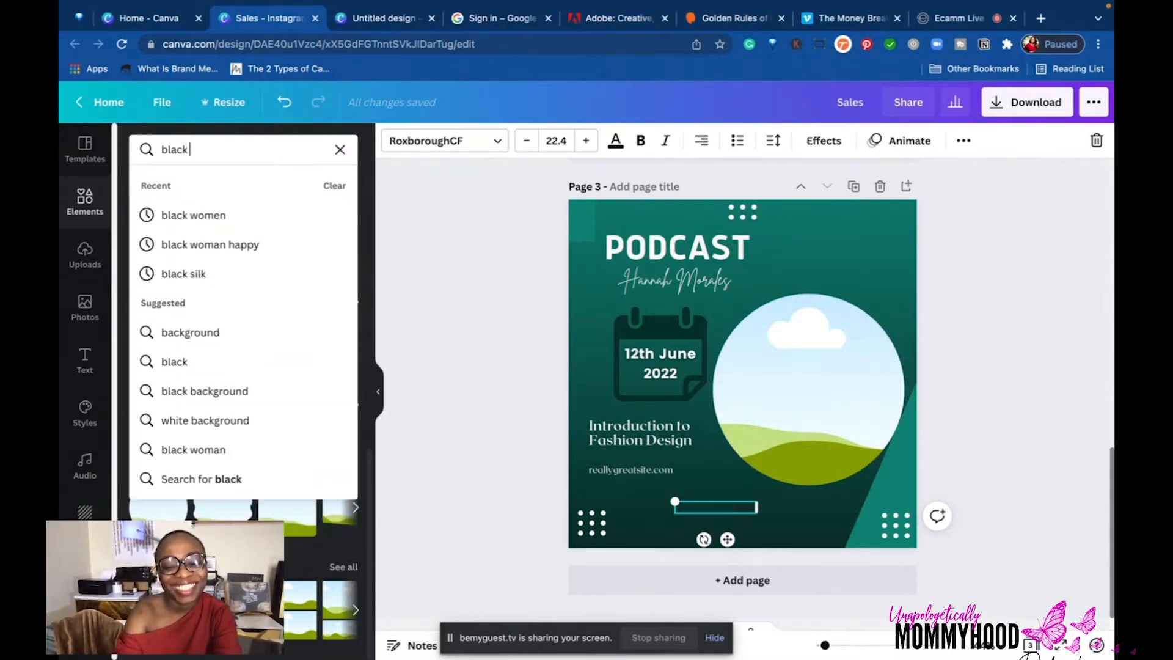
pyautogui.press('Return')
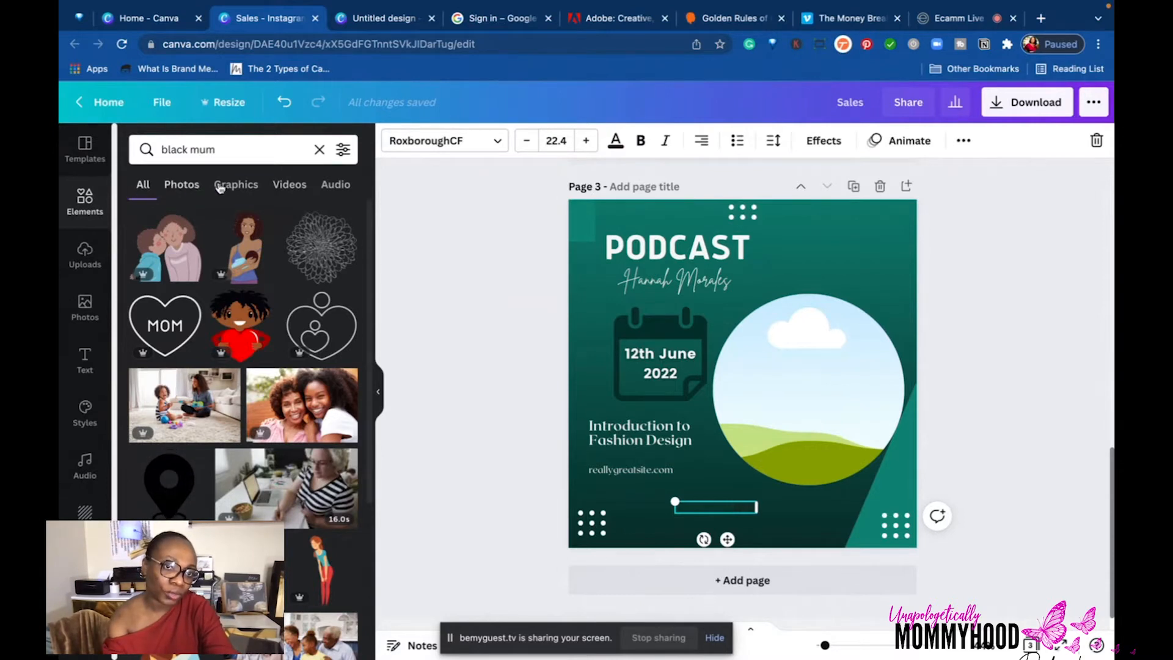
# Search the photo library for "black woman" and fill page 3's circular frame with the smiling woman in a red plaid shirt.
pyautogui.click(180, 185)
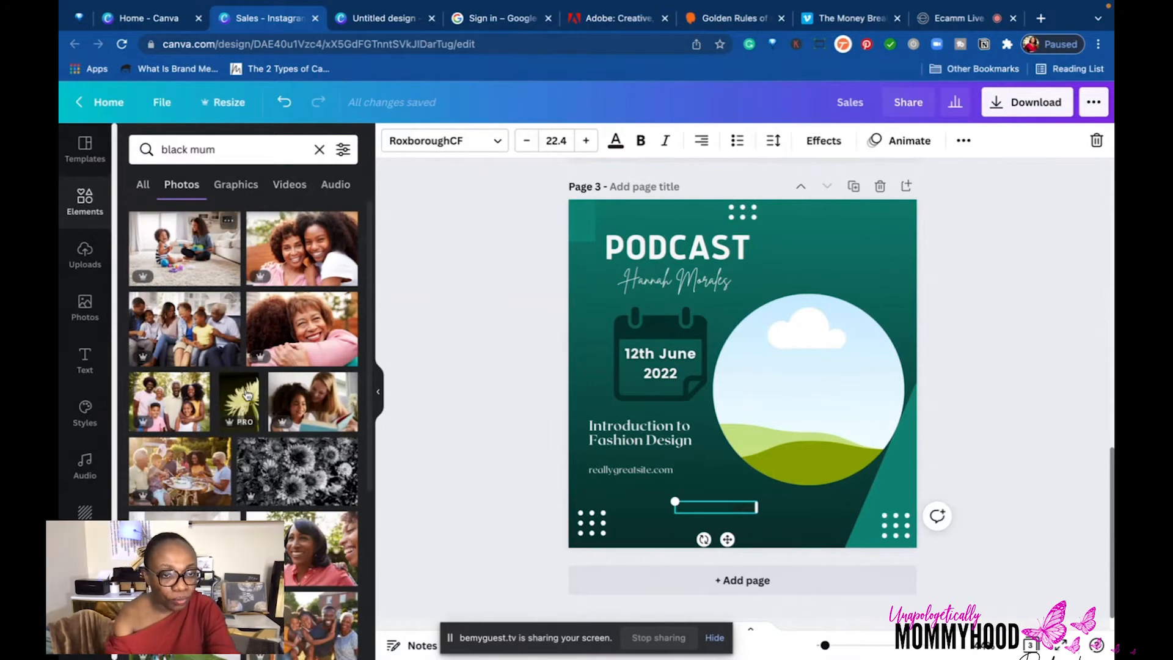
pyautogui.scroll(-5, 247, 395)
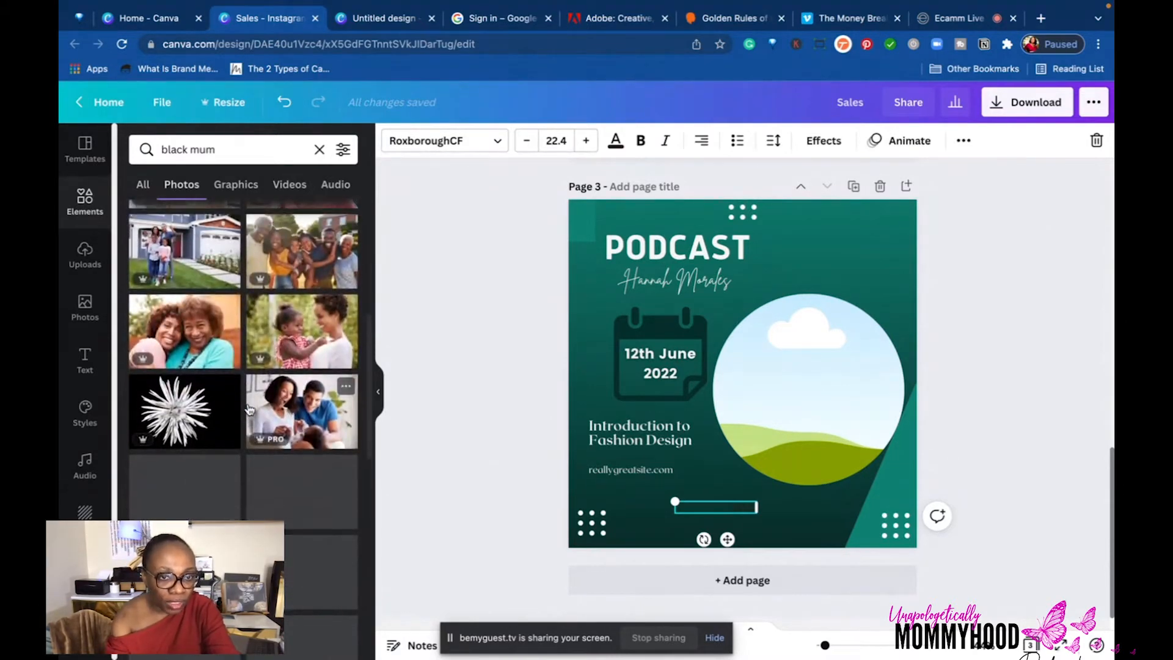
pyautogui.scroll(-3, 249, 408)
pyautogui.scroll(3, 220, 232)
pyautogui.click(235, 154)
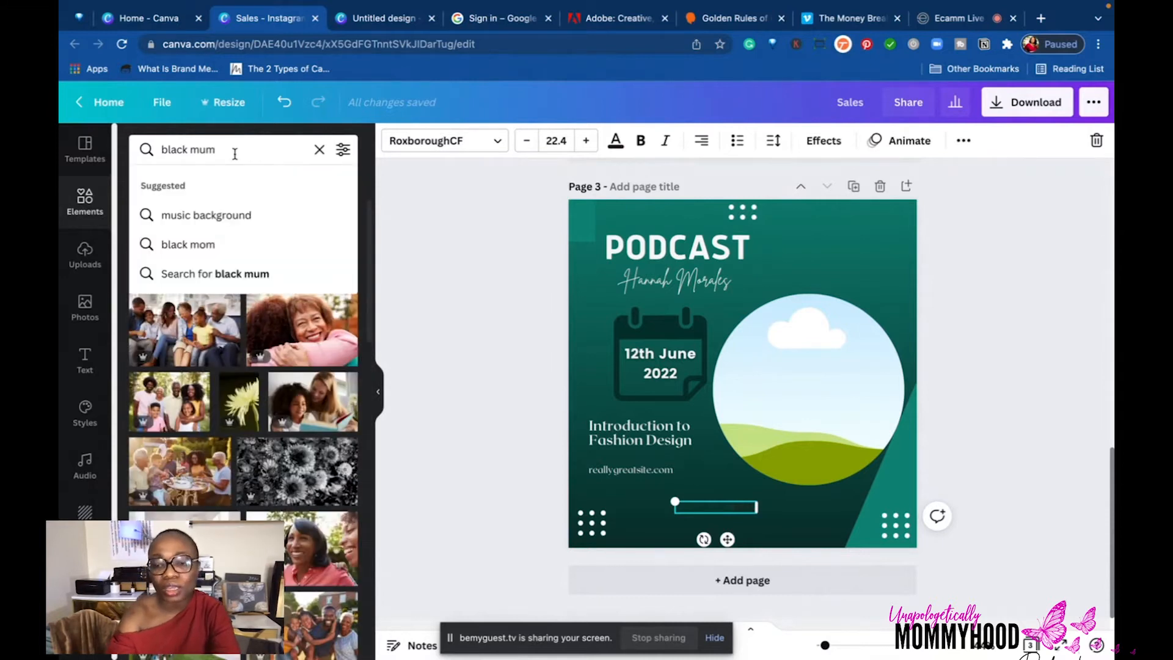
pyautogui.press('BackSpace')
pyautogui.press('BackSpace')
pyautogui.press('BackSpace')
pyautogui.press('BackSpace')
pyautogui.write('woman')
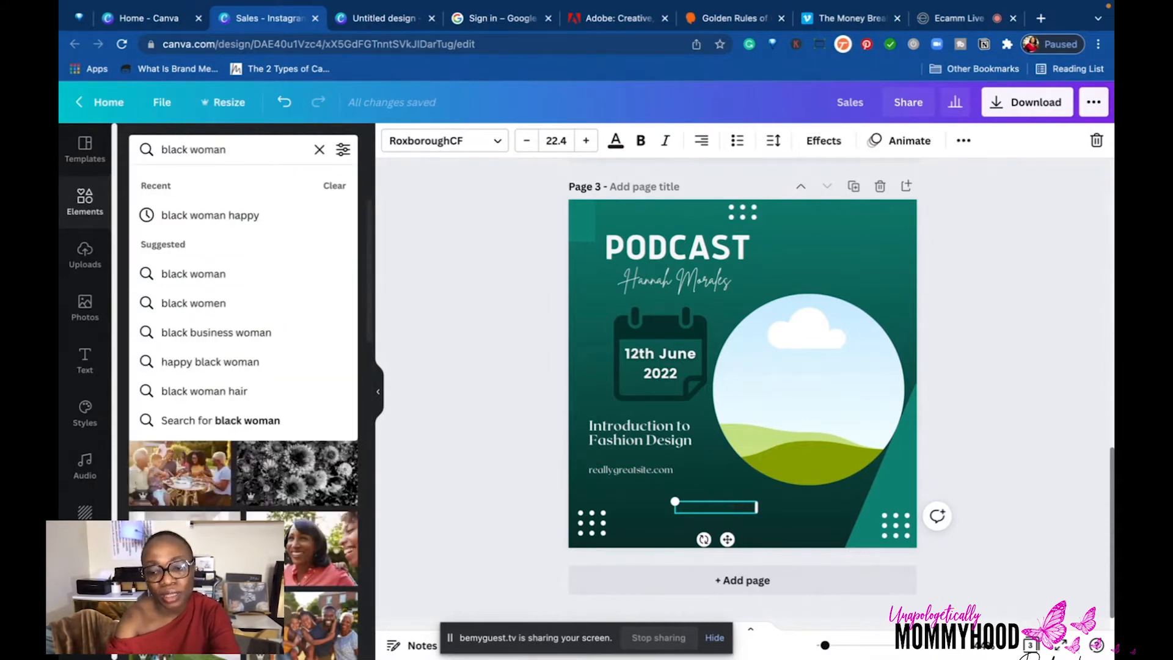
pyautogui.press('Return')
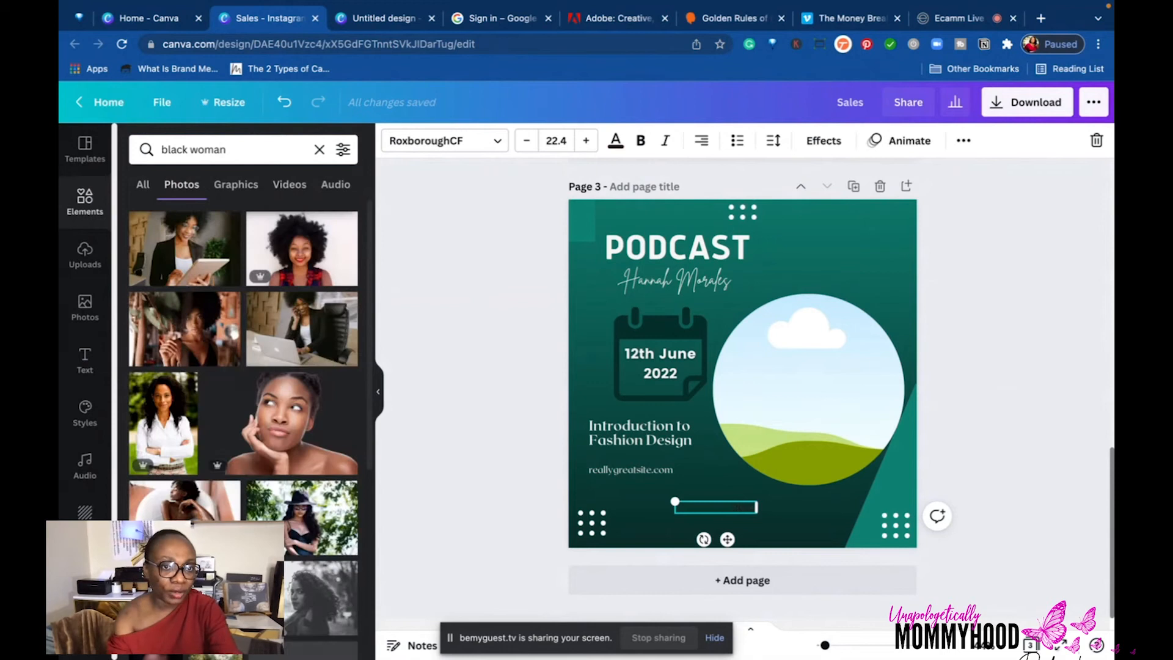
pyautogui.moveTo(309, 240); pyautogui.dragTo(757, 344)
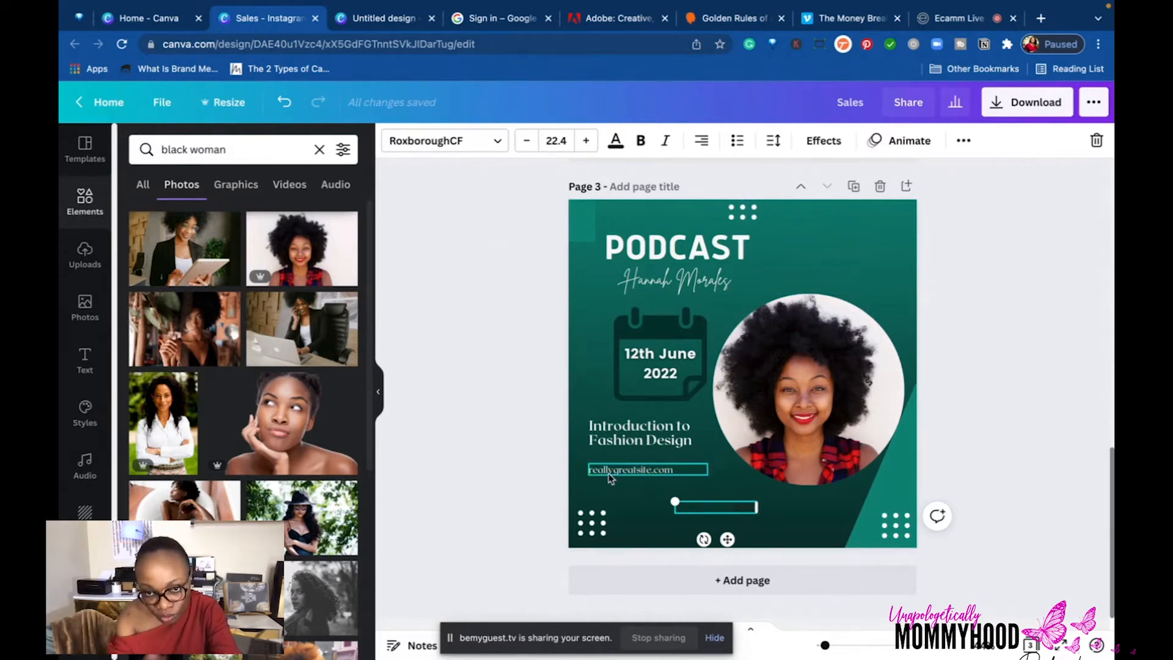
# Clear the website address text below "Introduction to Fashion Design" on page 3.
pyautogui.click(695, 473)
pyautogui.click(694, 469)
pyautogui.press('BackSpace')
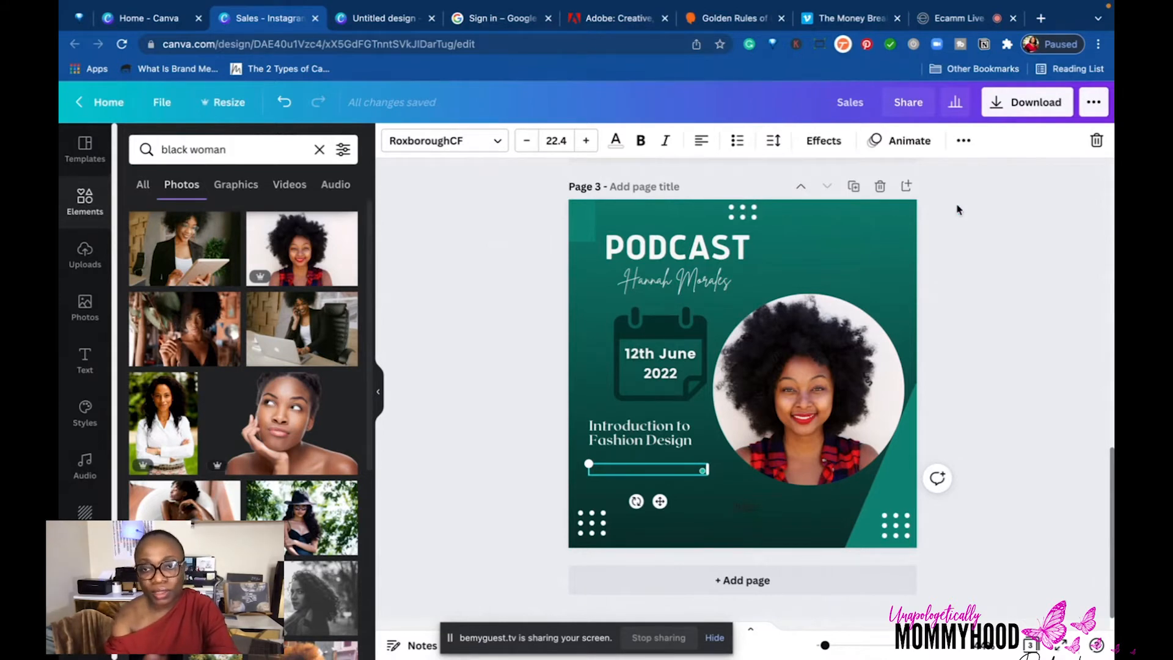
# Recolour page 3's teal background to white and apply the teal-to-white change to all matching elements.
pyautogui.click(855, 218)
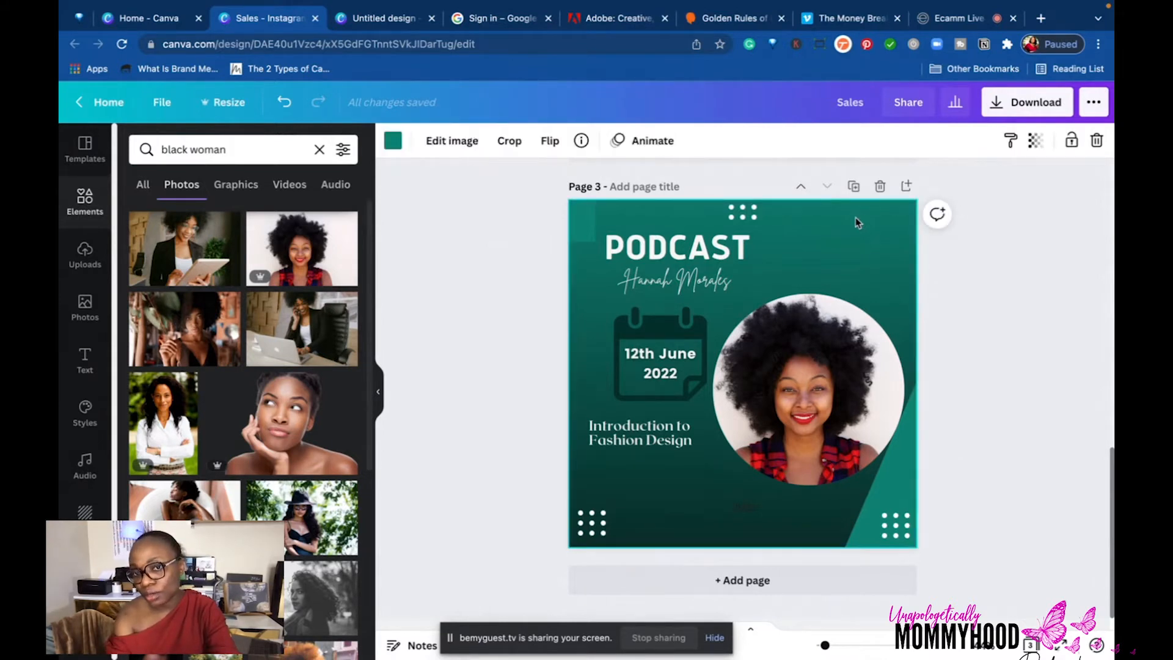
pyautogui.click(397, 145)
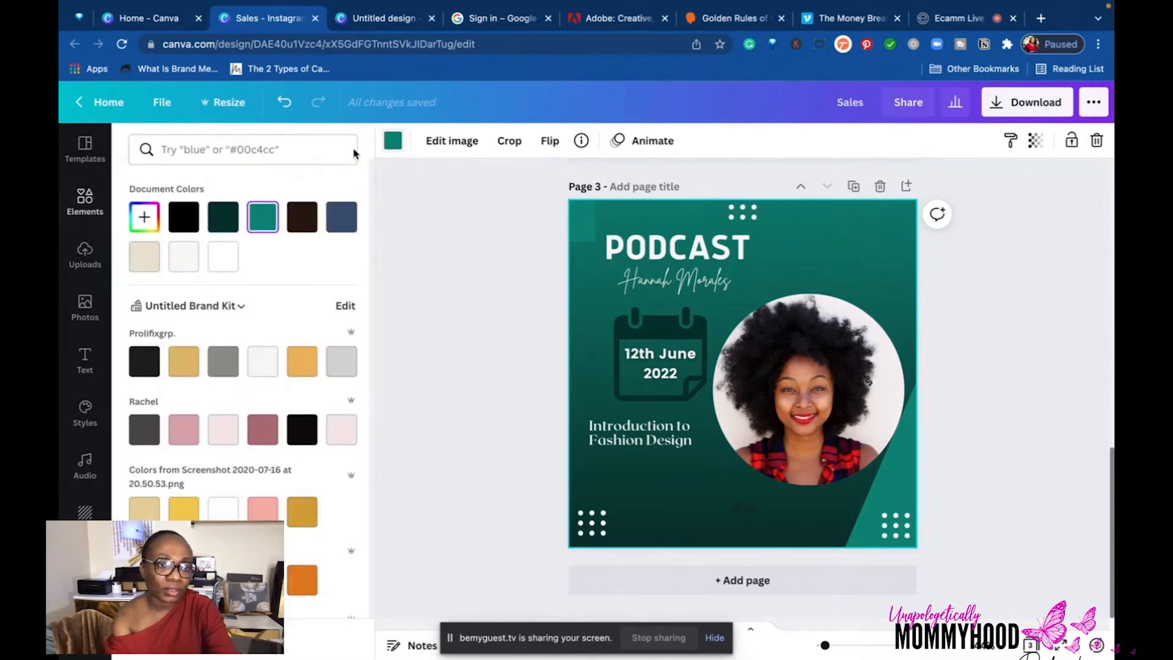
pyautogui.click(224, 262)
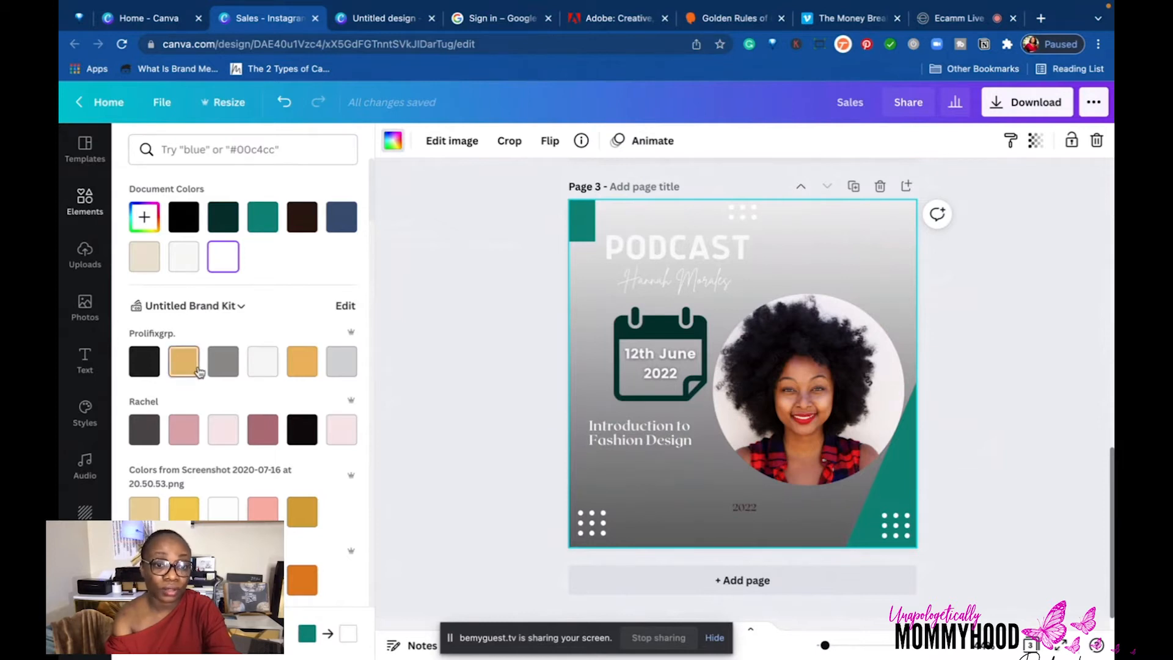
pyautogui.click(184, 633)
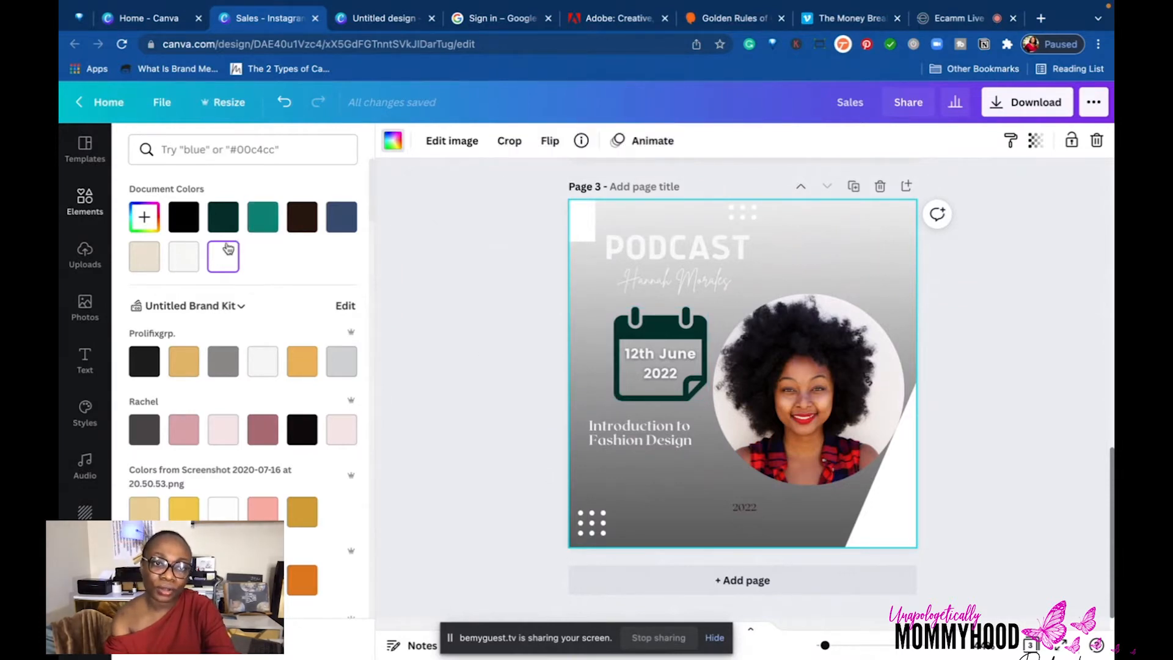
pyautogui.click(1080, 419)
# Add a fourth page, search templates for "quote", and apply the dark "The past has no power over the present moment" design.
pyautogui.scroll(10, 812, 280)
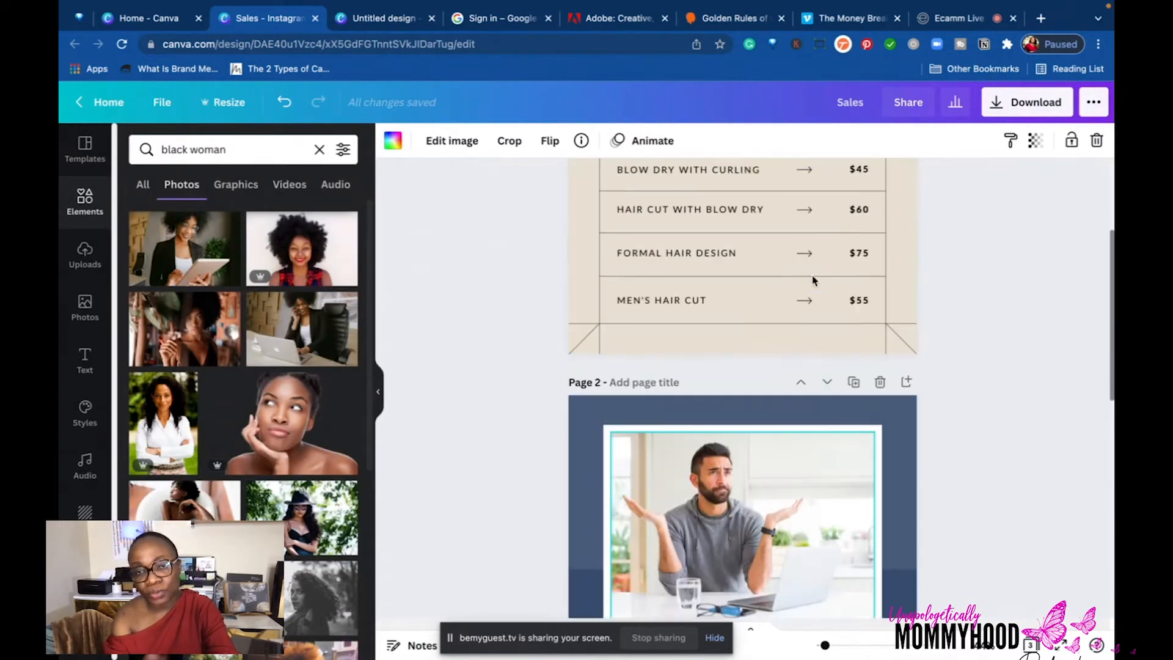
pyautogui.scroll(-10, 812, 280)
pyautogui.scroll(-2, 813, 281)
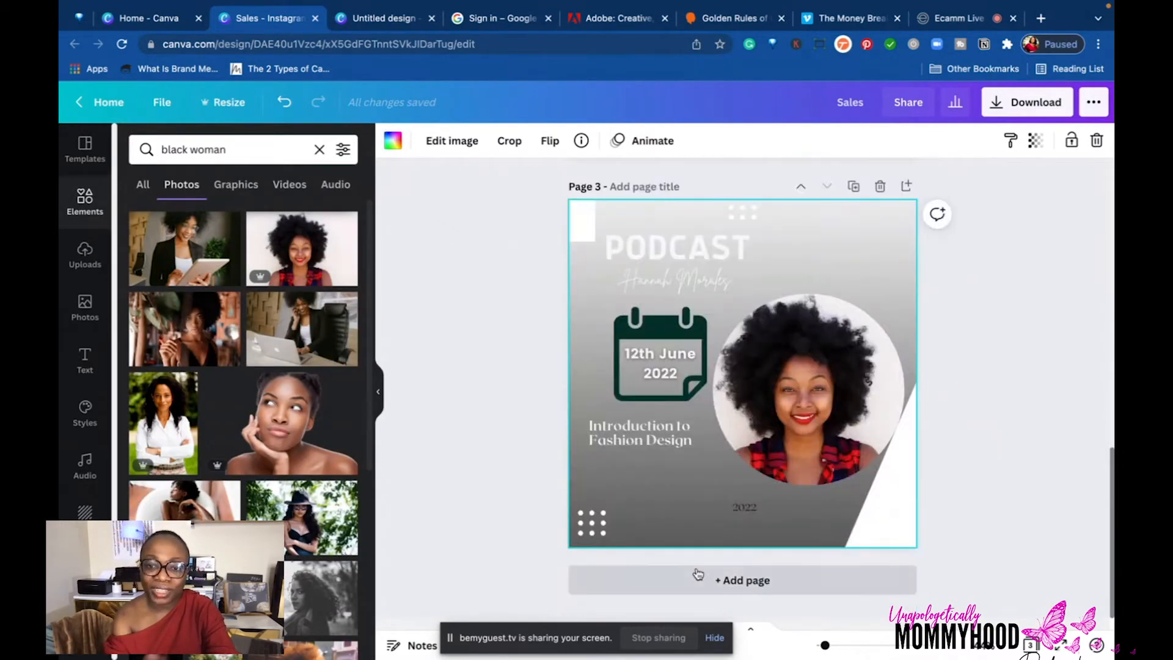
pyautogui.click(741, 583)
pyautogui.click(85, 149)
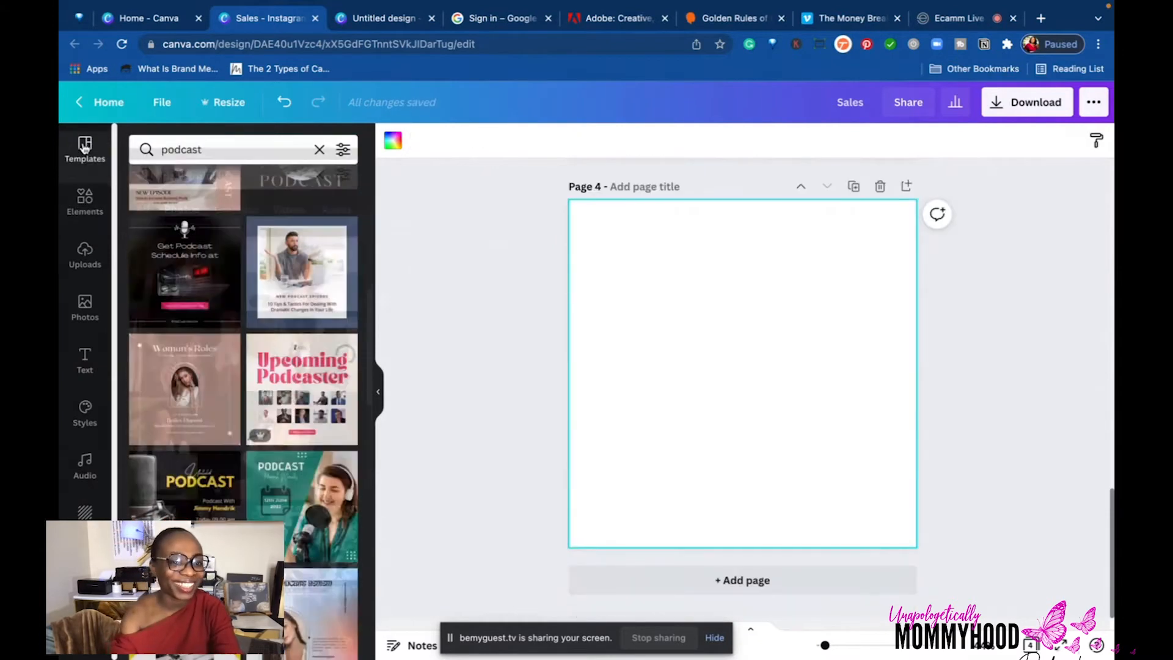
pyautogui.click(319, 150)
pyautogui.write('q')
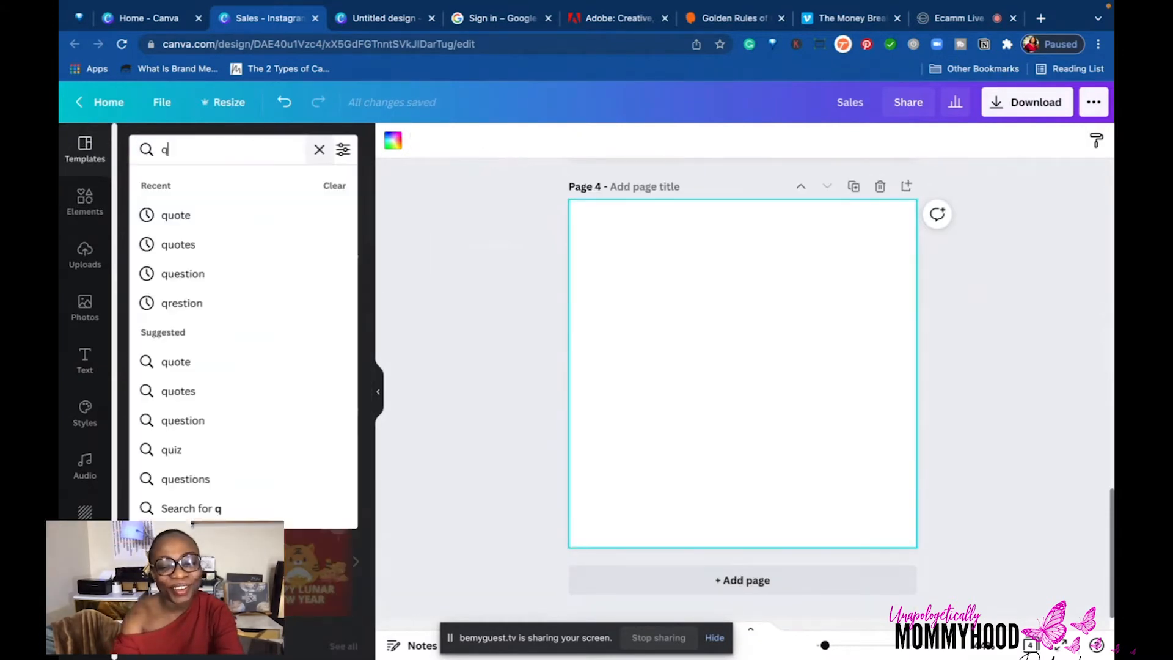
pyautogui.write('uote')
pyautogui.press('Return')
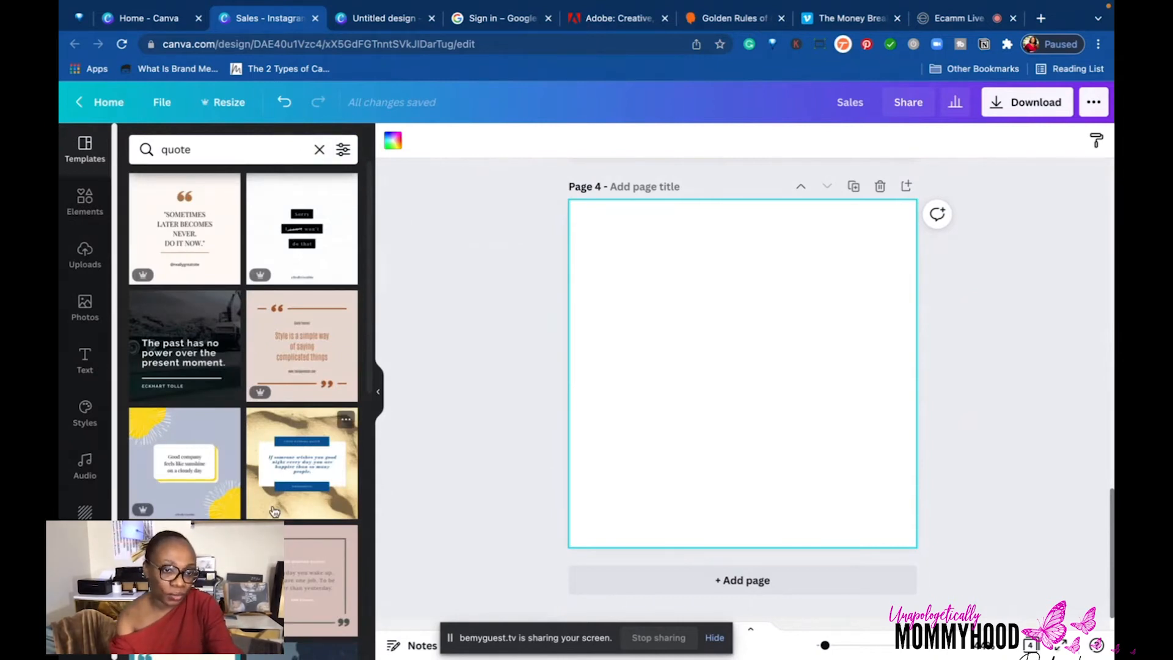
pyautogui.scroll(-2, 274, 510)
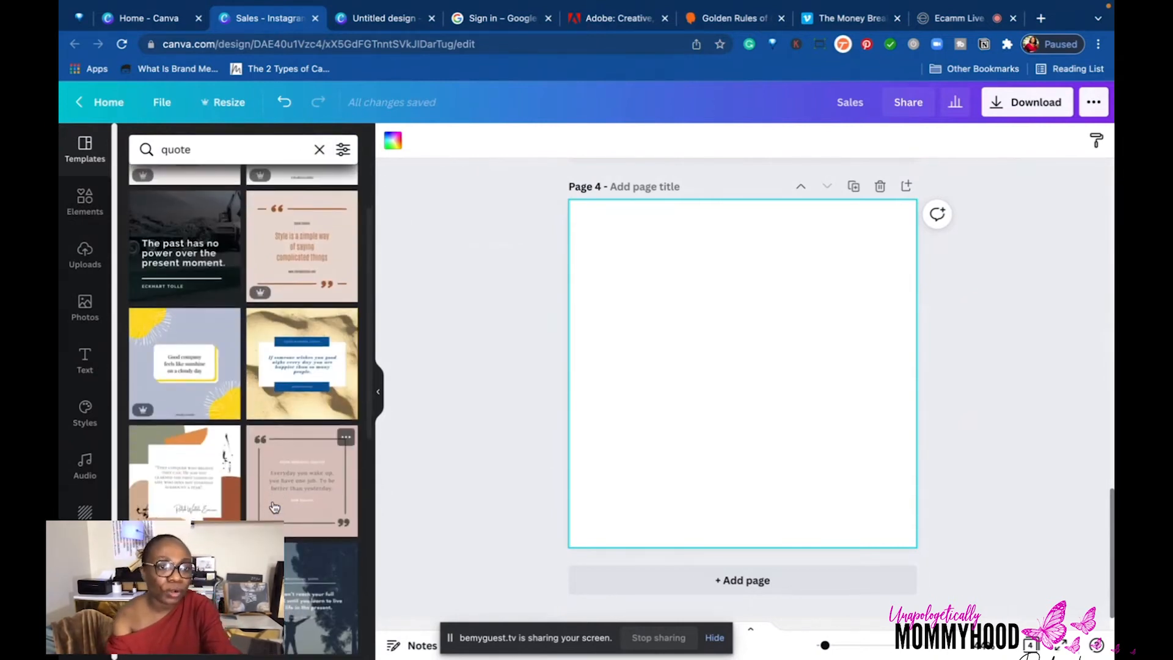
pyautogui.click(165, 209)
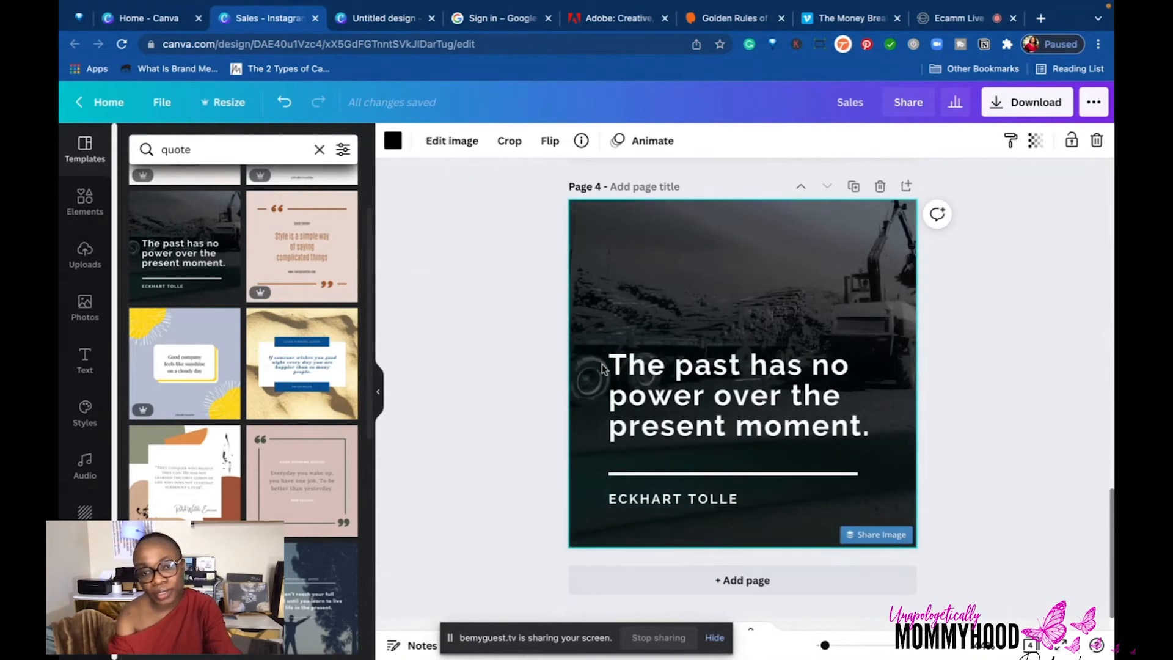
# Add a fifth page, search templates for "meme", and apply the tan "How it started / How it's going" design.
pyautogui.click(757, 581)
pyautogui.click(319, 150)
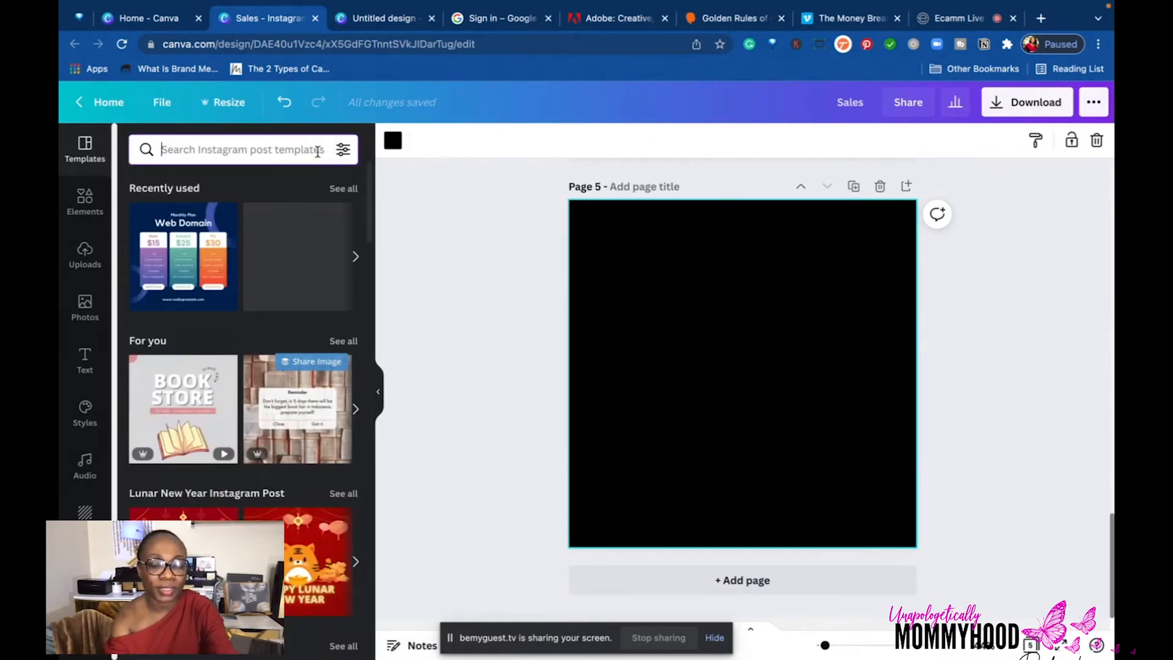
pyautogui.write('meme')
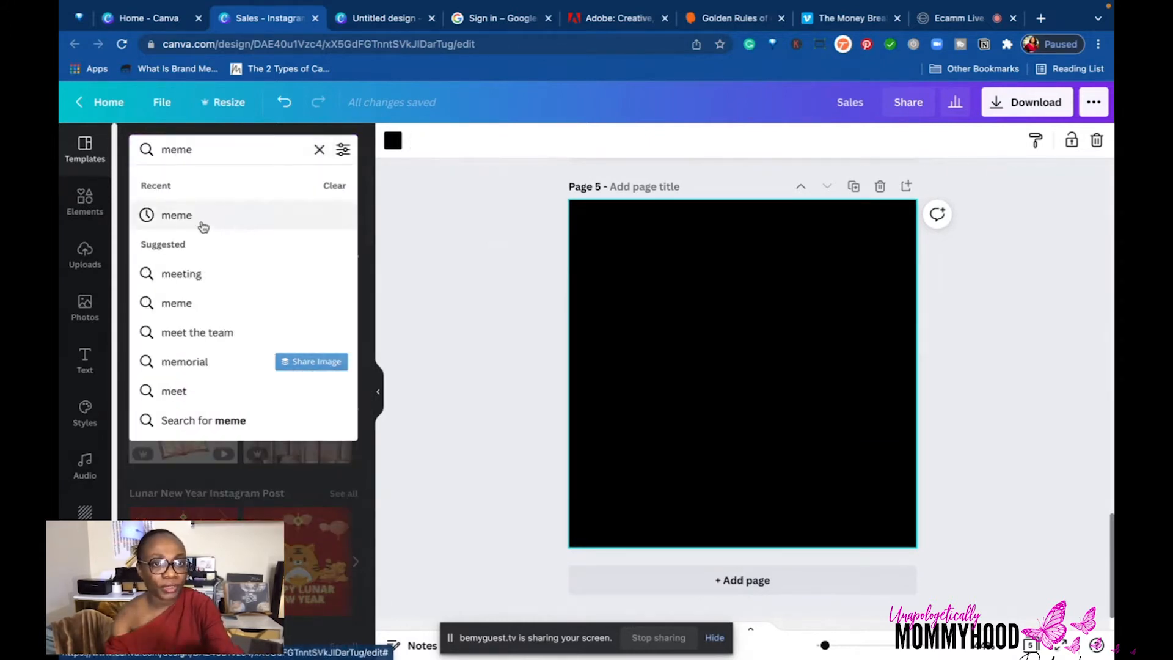
pyautogui.click(197, 215)
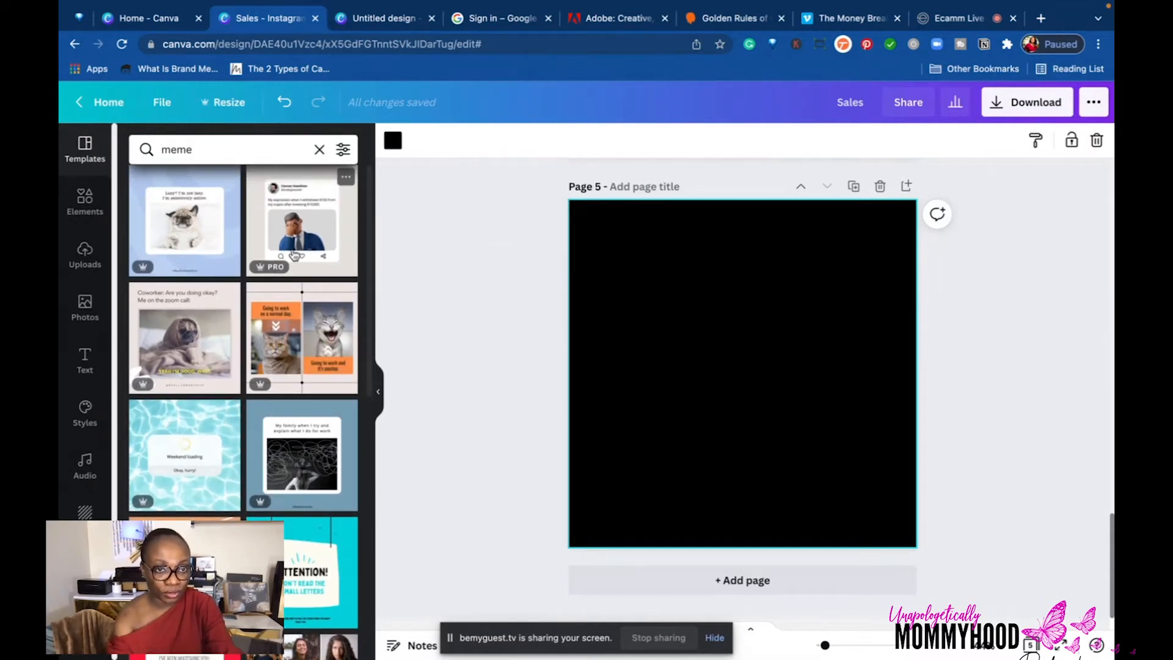
pyautogui.scroll(-5, 295, 314)
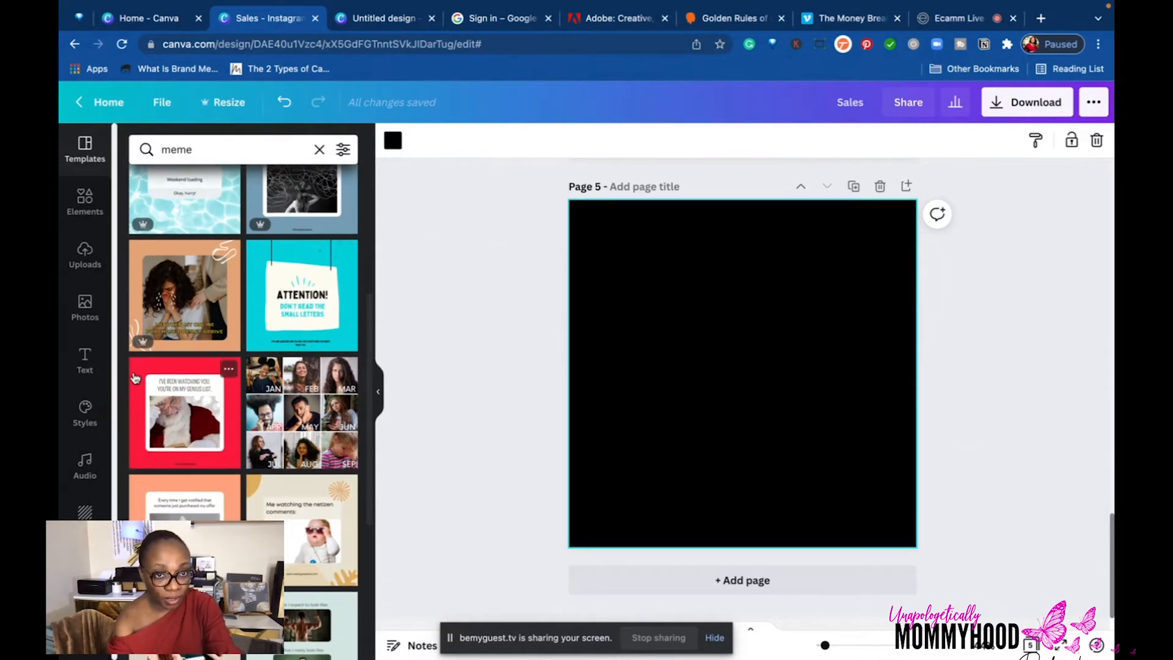
pyautogui.scroll(-5, 281, 515)
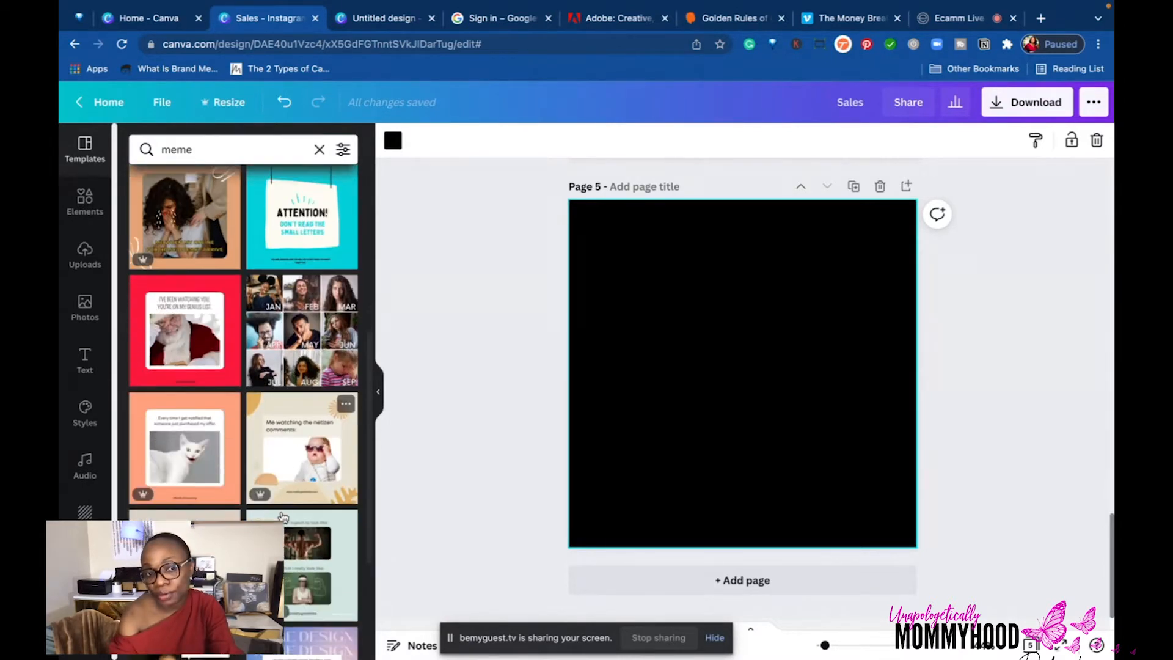
pyautogui.scroll(-2, 281, 515)
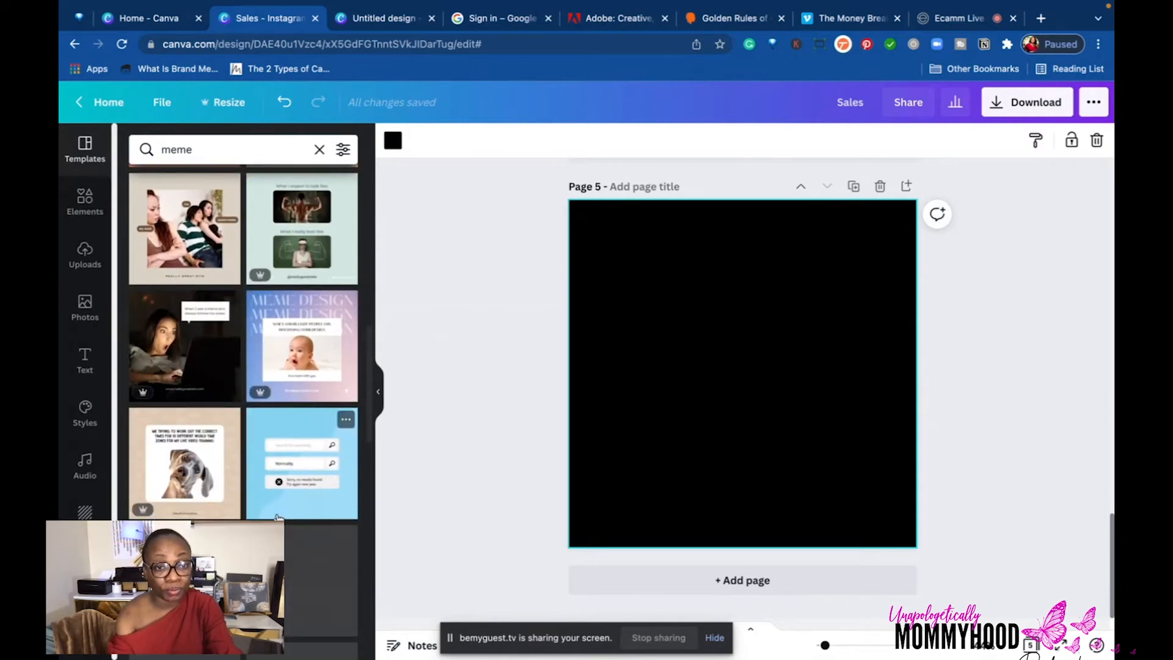
pyautogui.scroll(-2, 280, 515)
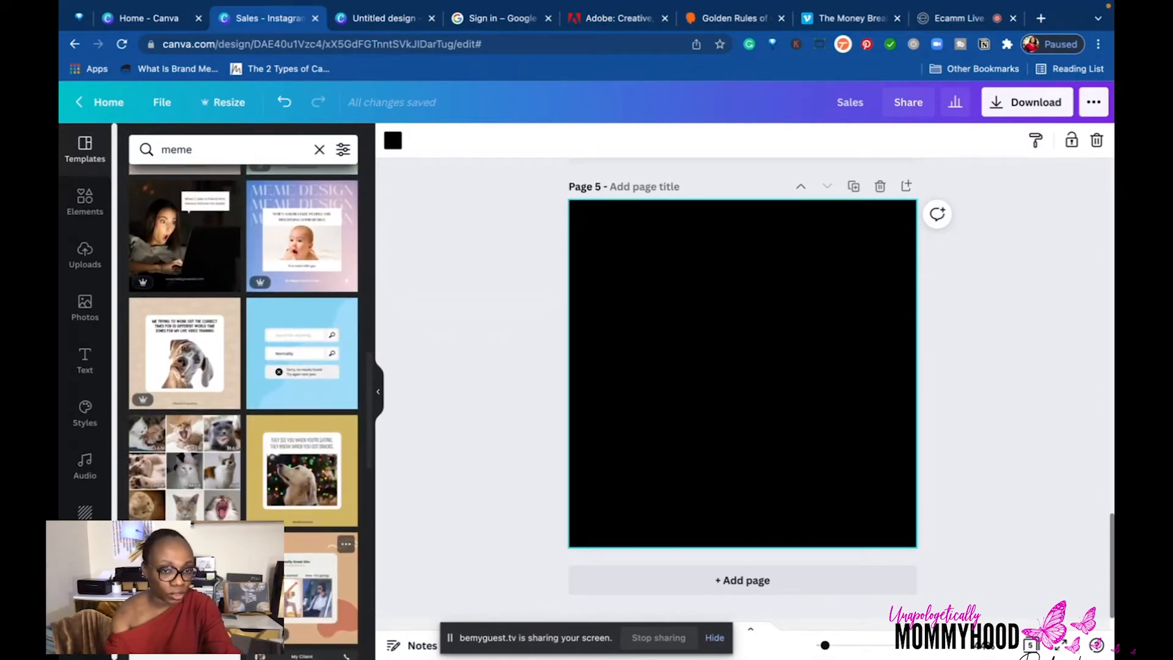
pyautogui.scroll(-2, 291, 449)
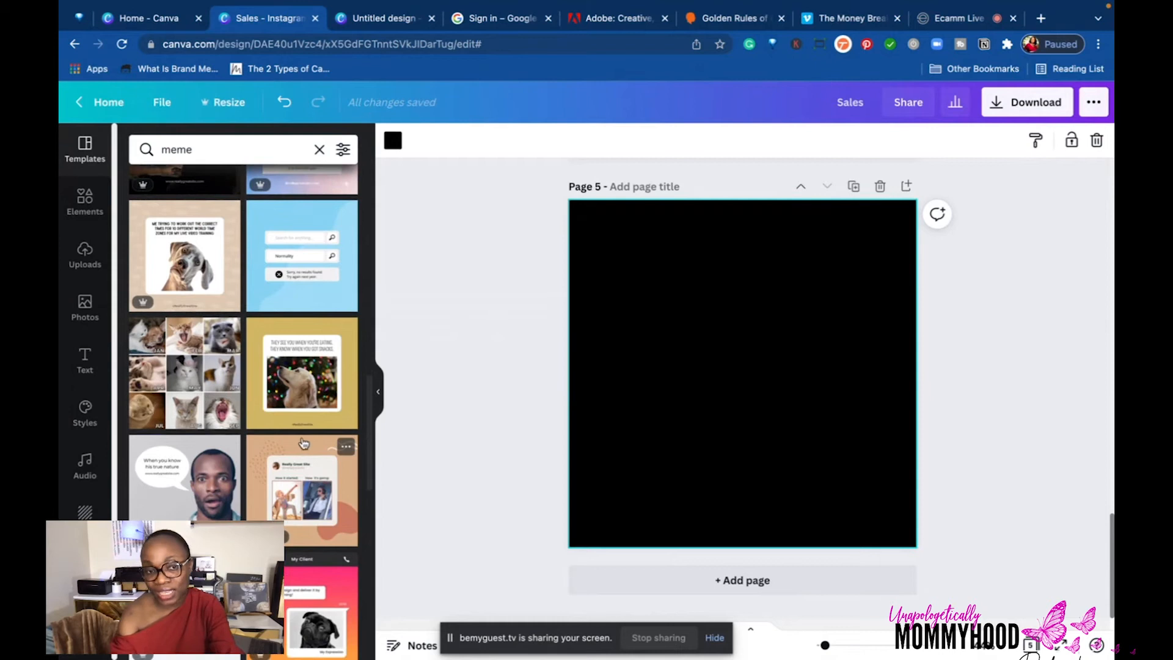
pyautogui.click(291, 450)
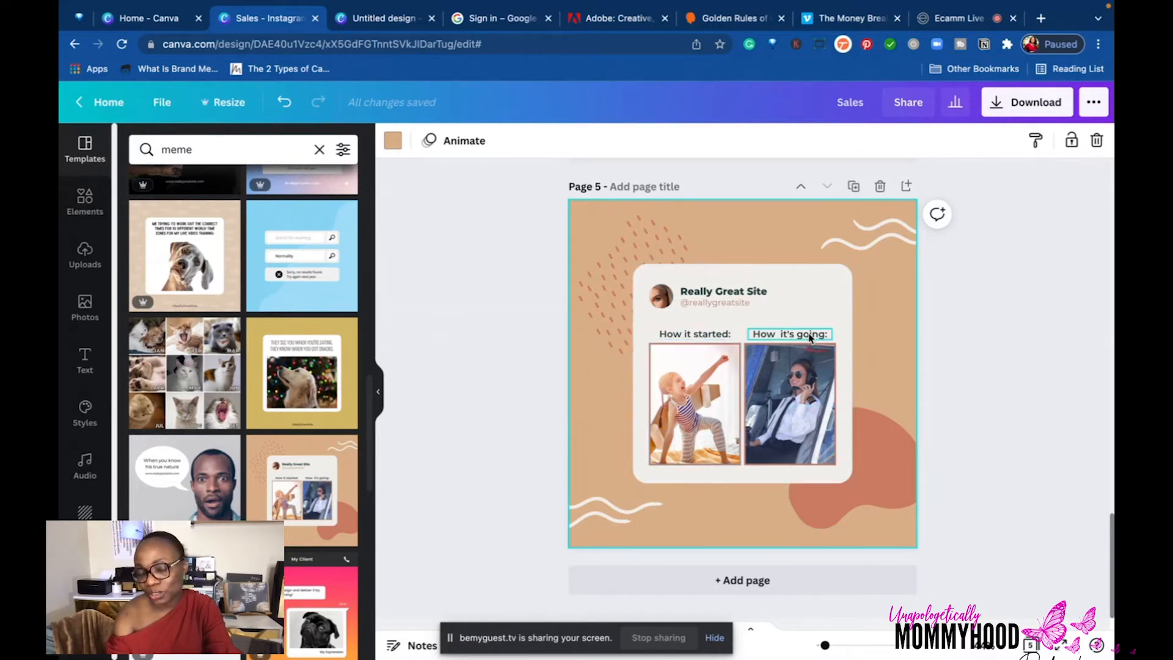
pyautogui.click(713, 292)
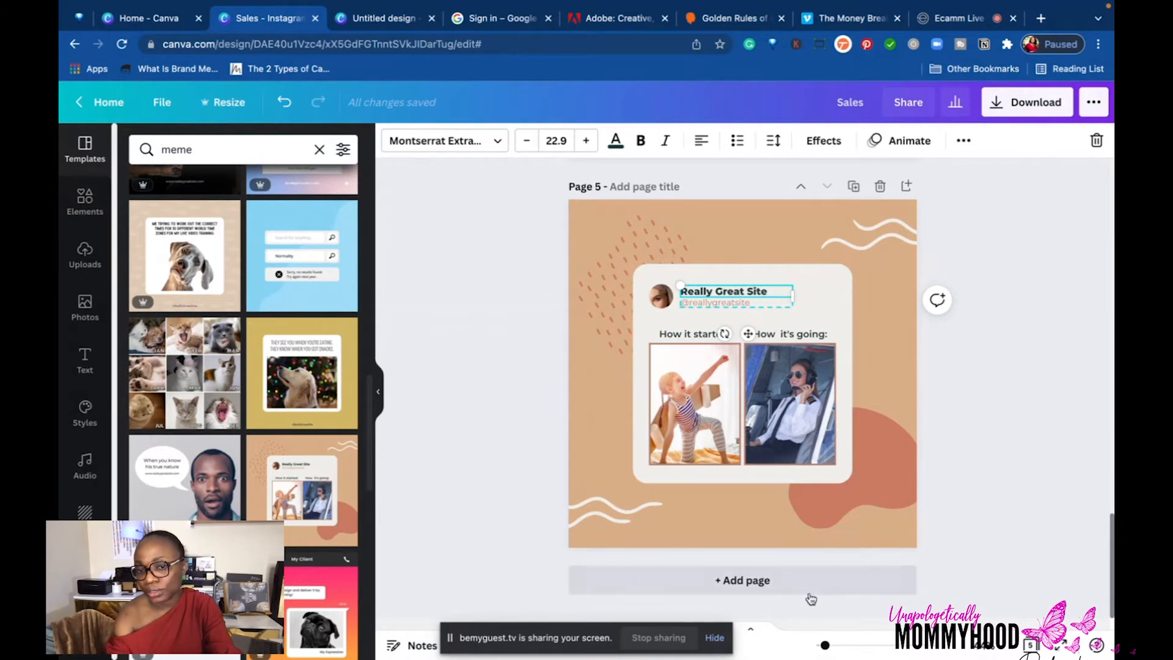
# Add a sixth page, search templates for "books", and apply the pale pink "Featured Books" design with three photos.
pyautogui.click(809, 581)
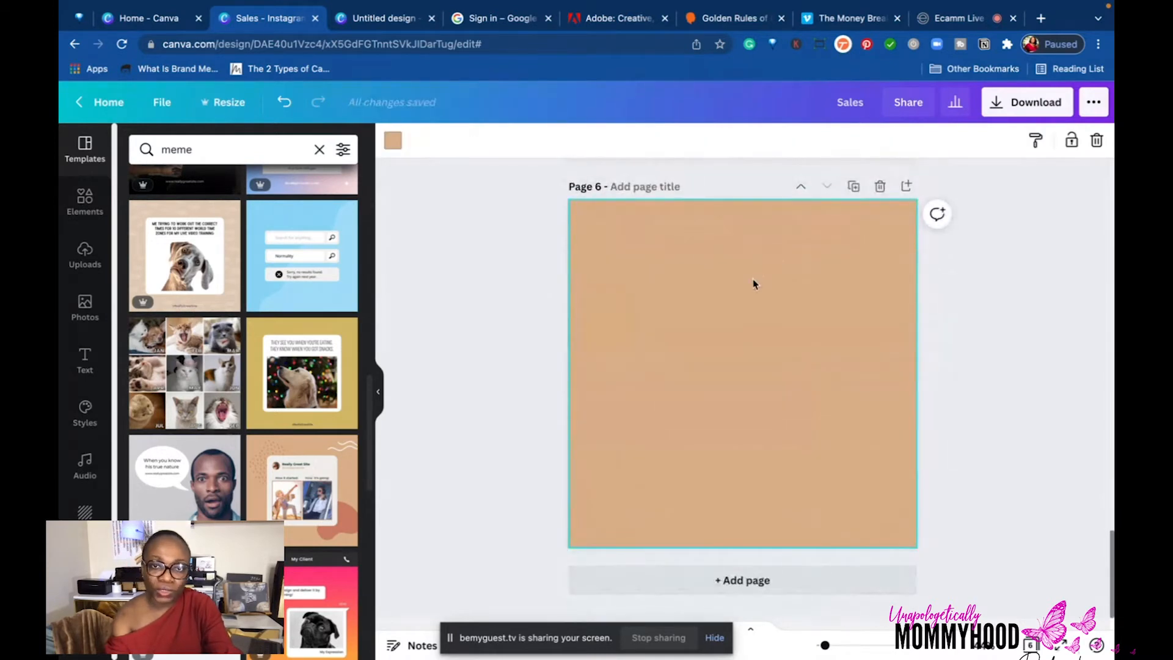
pyautogui.scroll(4, 772, 268)
pyautogui.scroll(-4, 727, 288)
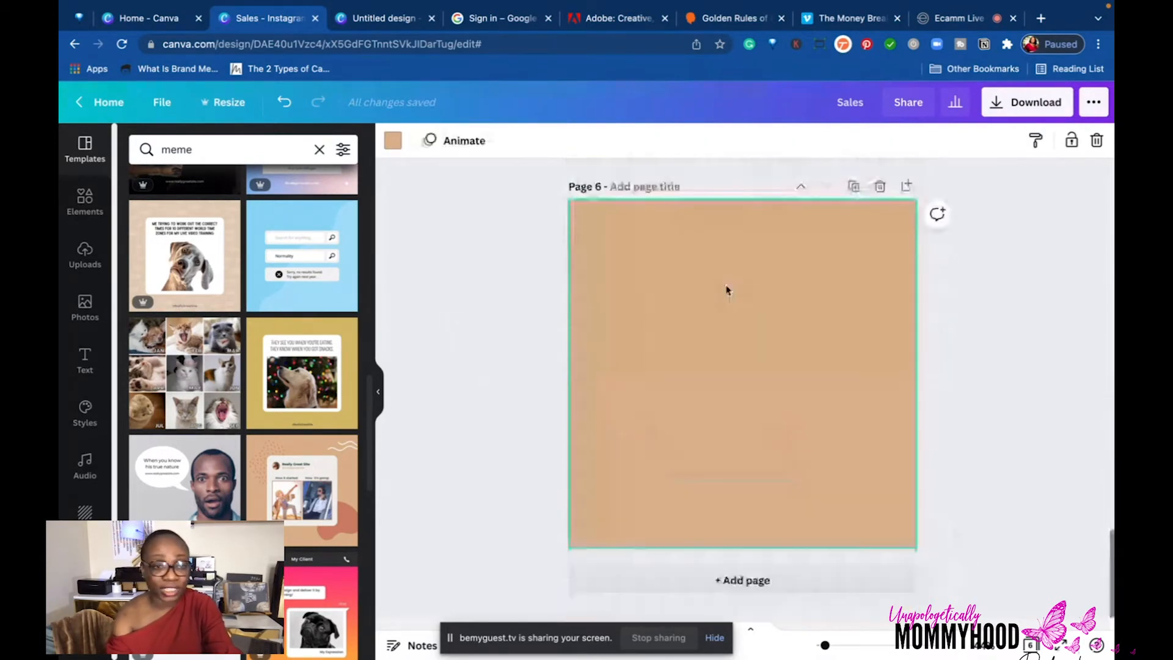
pyautogui.click(318, 149)
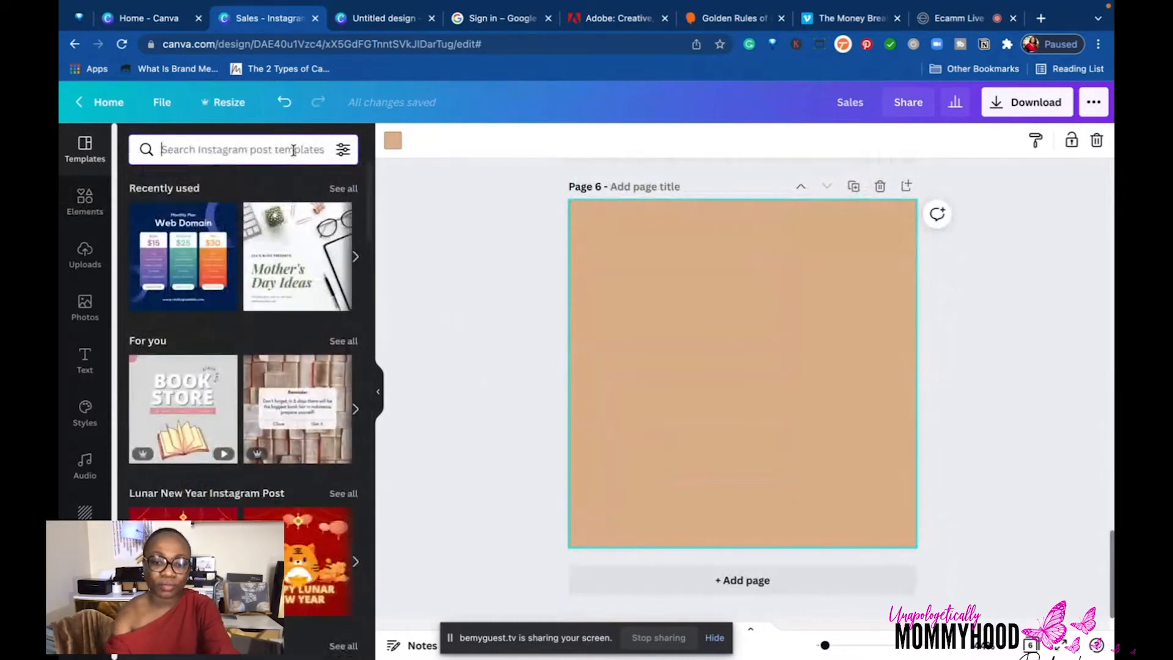
pyautogui.write('books')
pyautogui.press('Return')
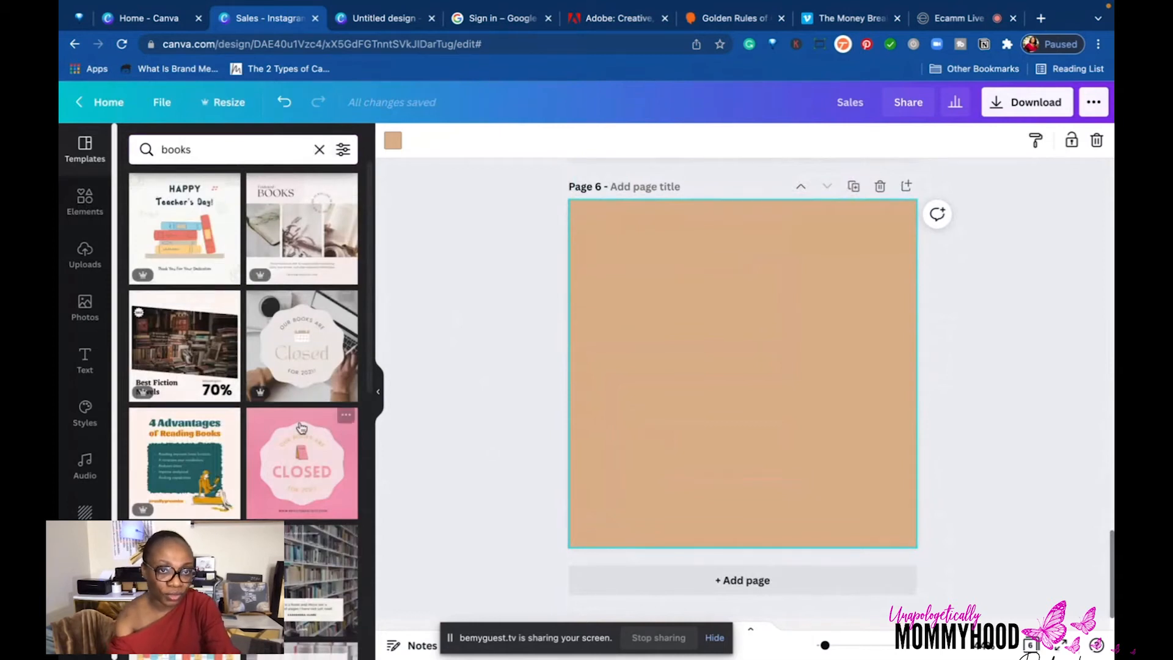
pyautogui.click(270, 191)
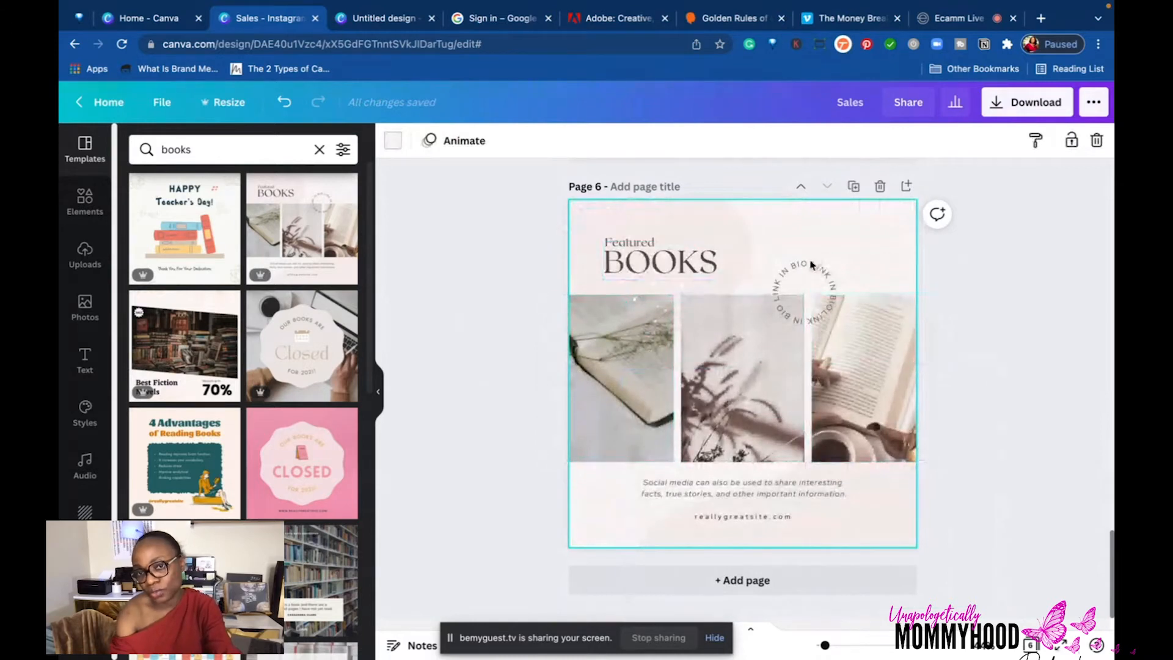
# Move the circular "Link in bio" text on page 6 clear of the photos, into the page's upper-right corner.
pyautogui.moveTo(802, 273); pyautogui.dragTo(857, 226)
pyautogui.click(1075, 415)
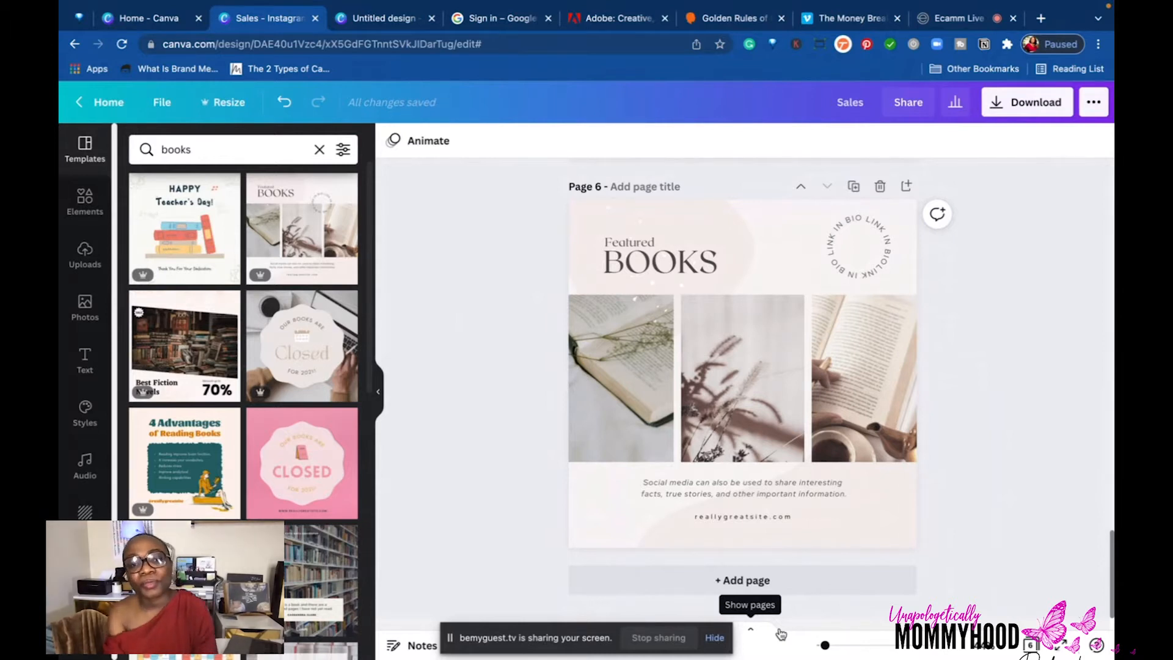
pyautogui.scroll(2, 866, 520)
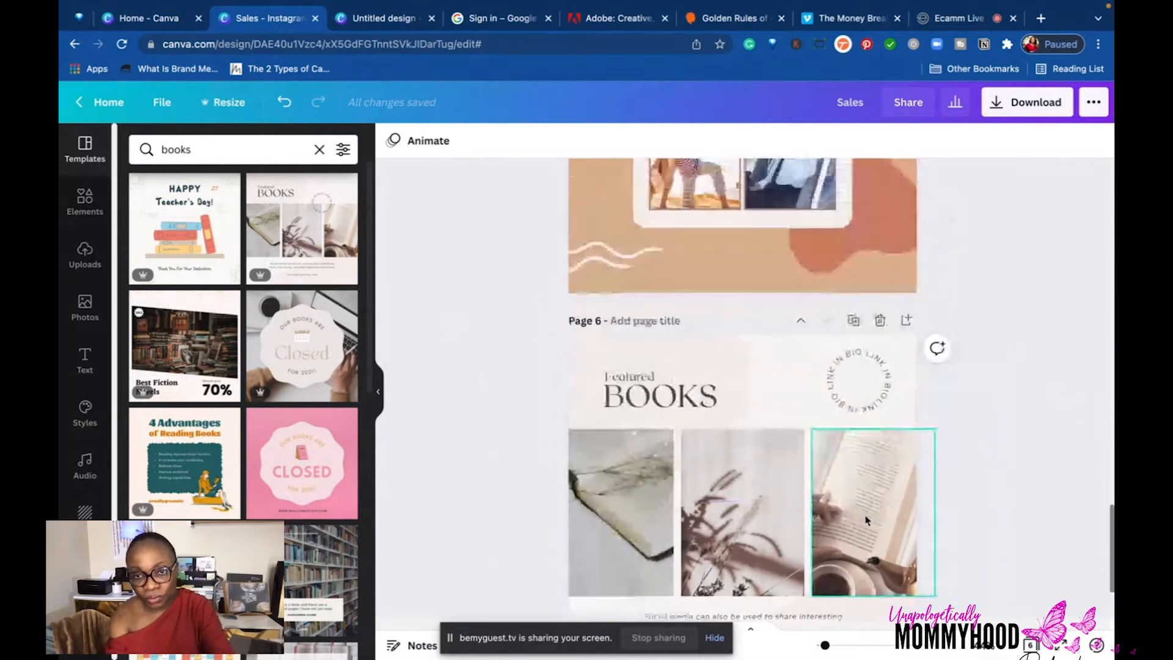
# Add a seventh page below the books design and search templates for "list".
pyautogui.scroll(10, 866, 519)
pyautogui.scroll(-12, 855, 528)
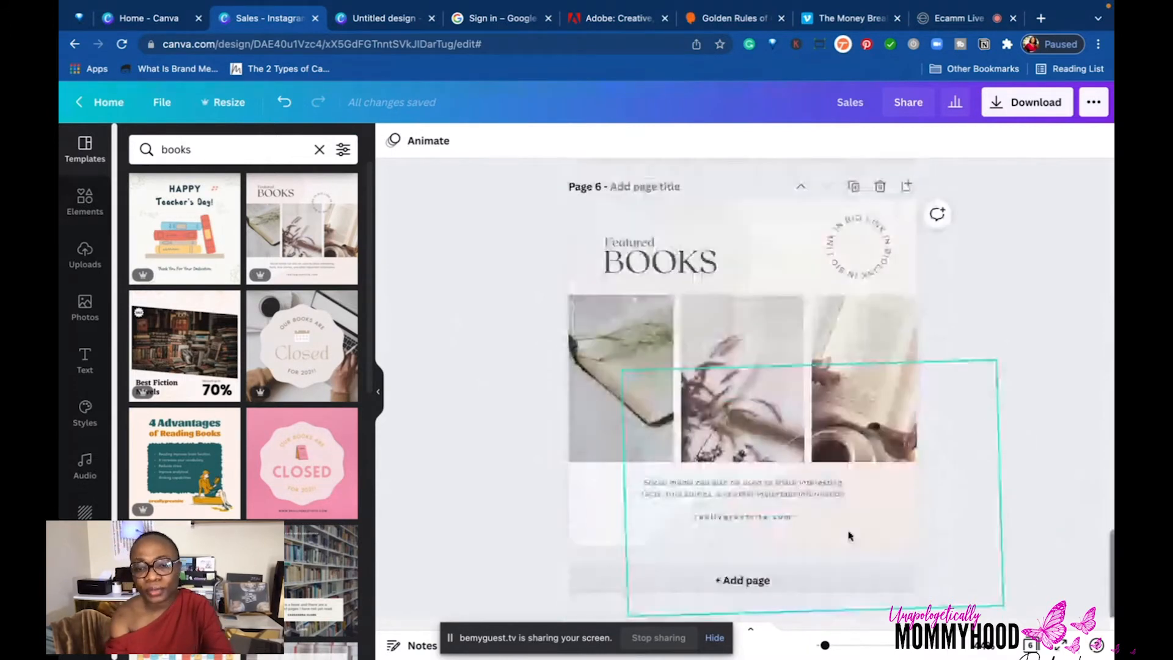
pyautogui.click(742, 579)
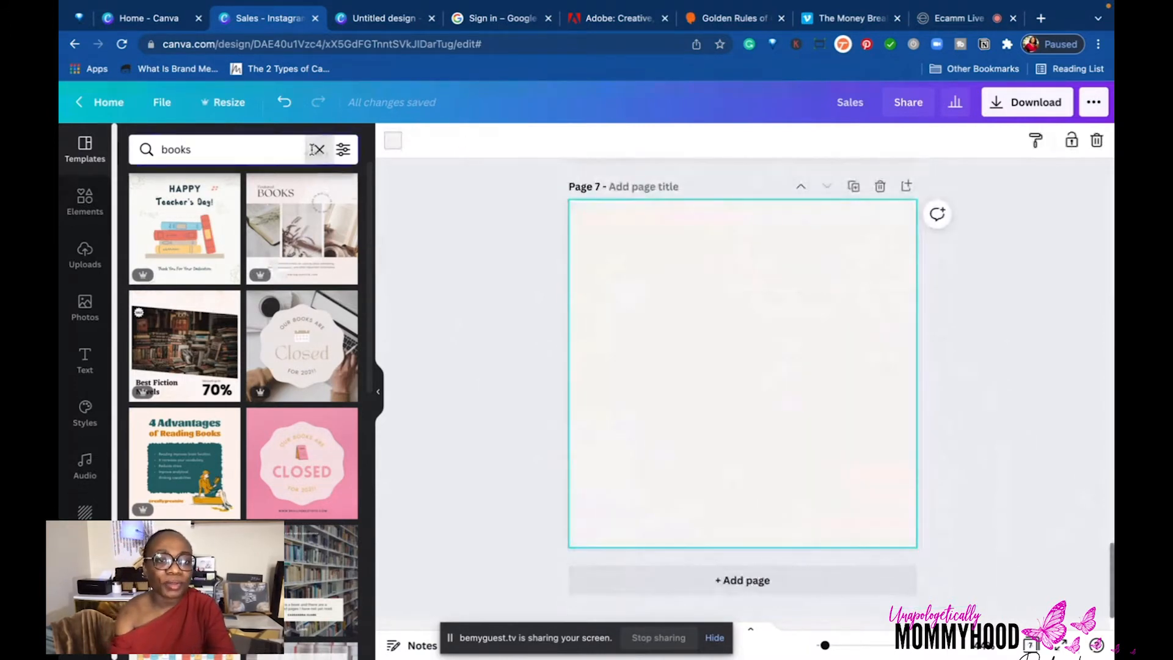
pyautogui.click(316, 149)
pyautogui.write('Li')
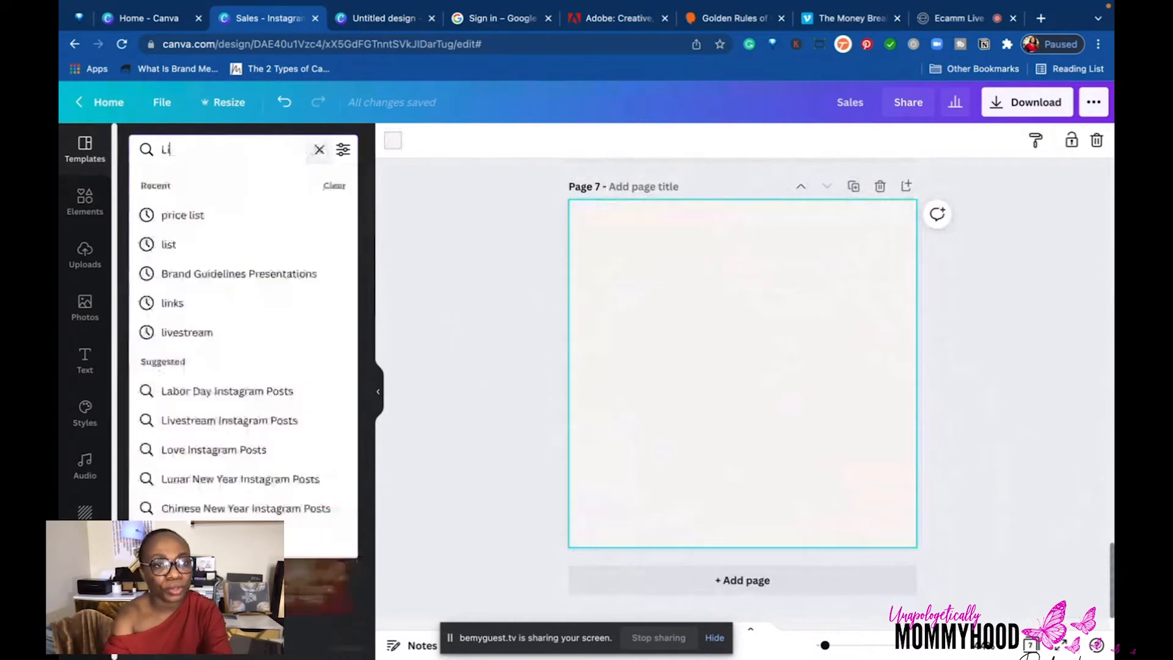
pyautogui.write('st')
pyautogui.click(165, 214)
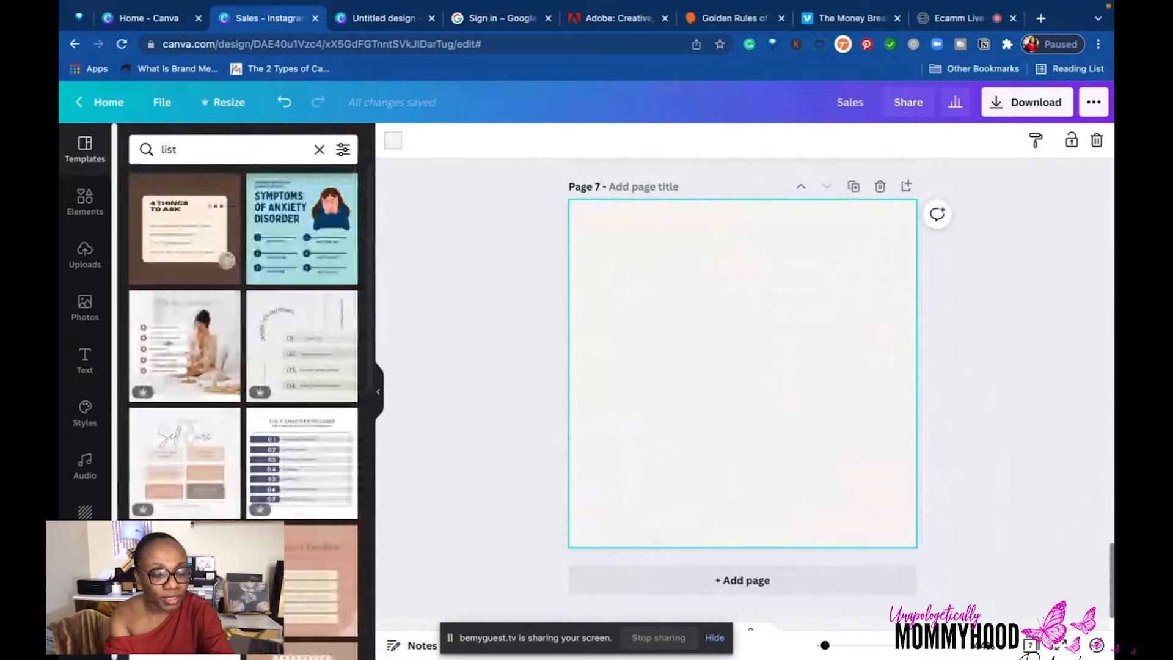
# Apply the beige "How to Sleep Better" design from the Colourful Geometric Motivational Tips List template to page 7.
pyautogui.scroll(-3, 250, 262)
pyautogui.scroll(-6, 250, 263)
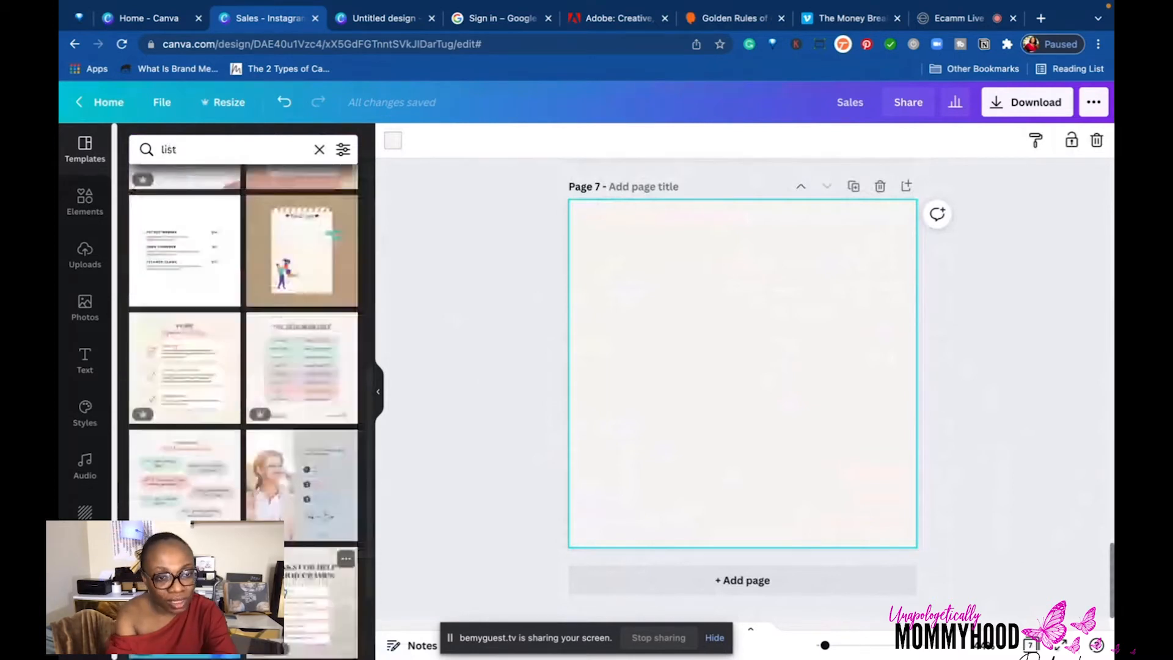
pyautogui.scroll(-4, 243, 366)
pyautogui.scroll(-4, 245, 366)
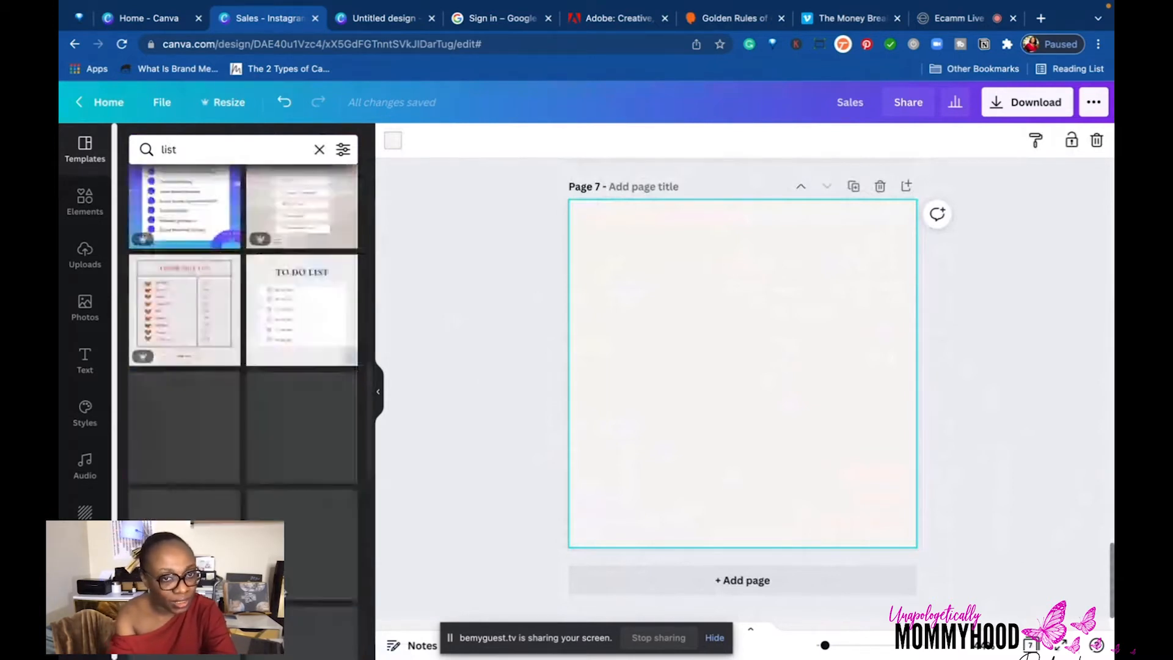
pyautogui.scroll(-1, 277, 478)
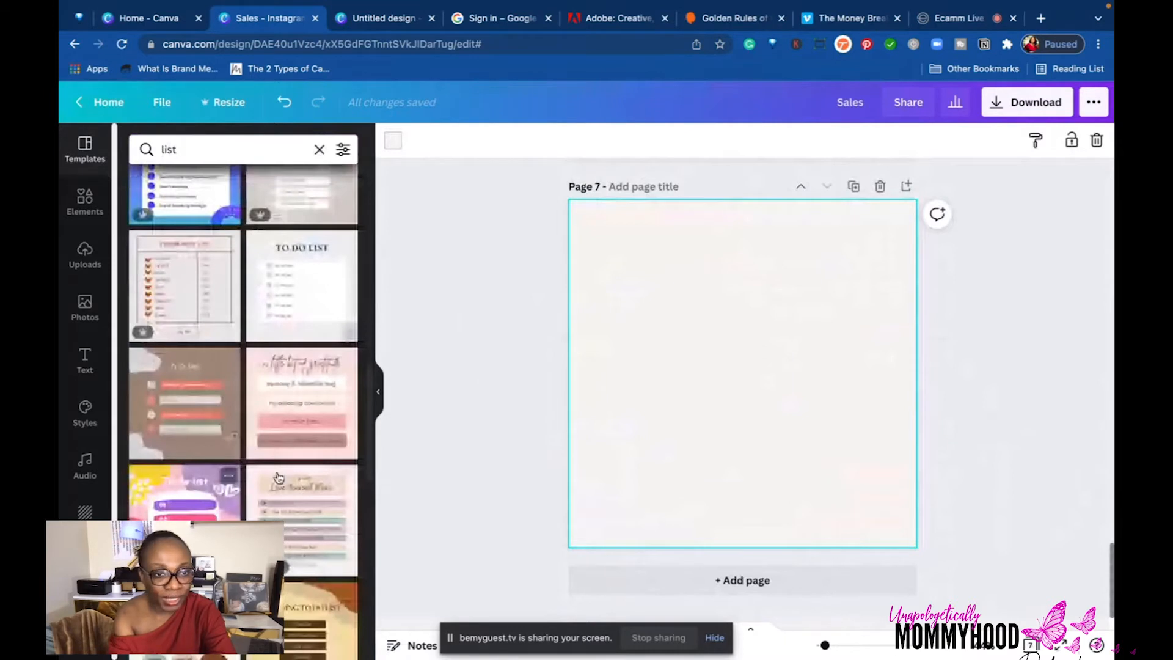
pyautogui.scroll(-5, 278, 477)
pyautogui.scroll(-5, 328, 475)
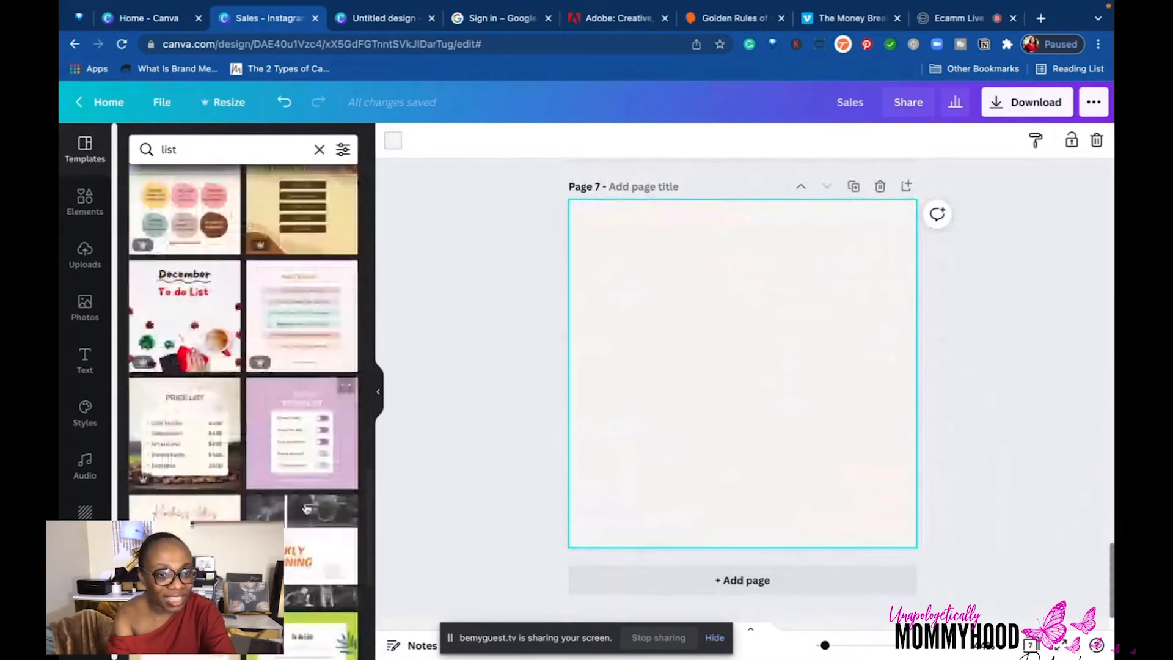
pyautogui.scroll(-3, 304, 514)
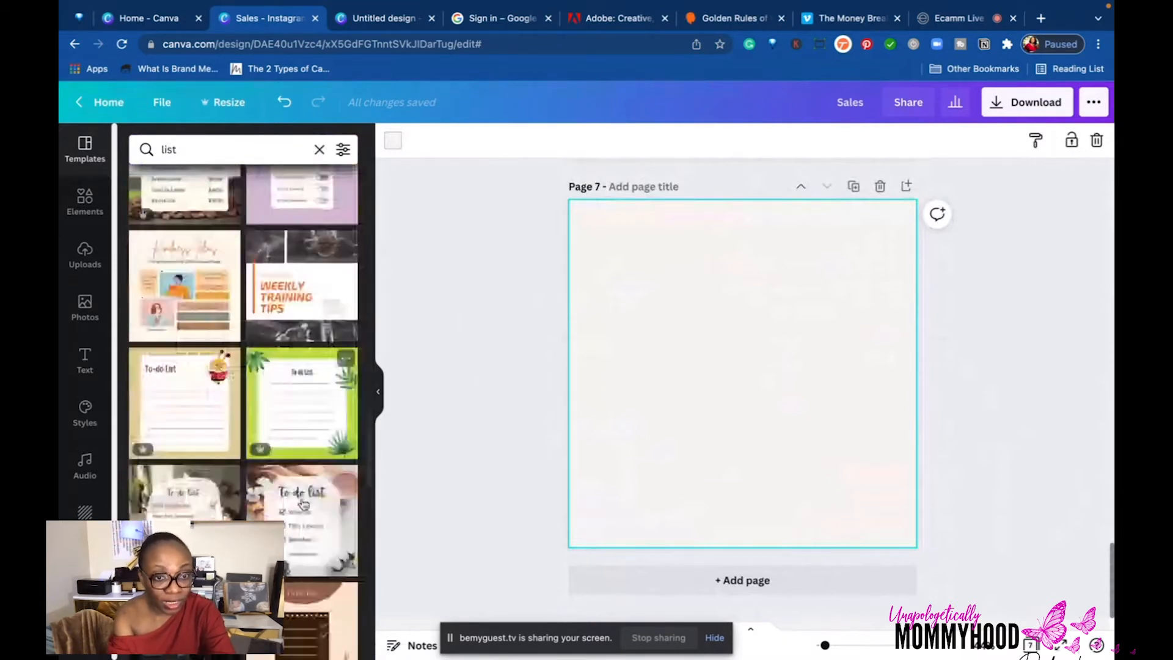
pyautogui.scroll(-3, 303, 503)
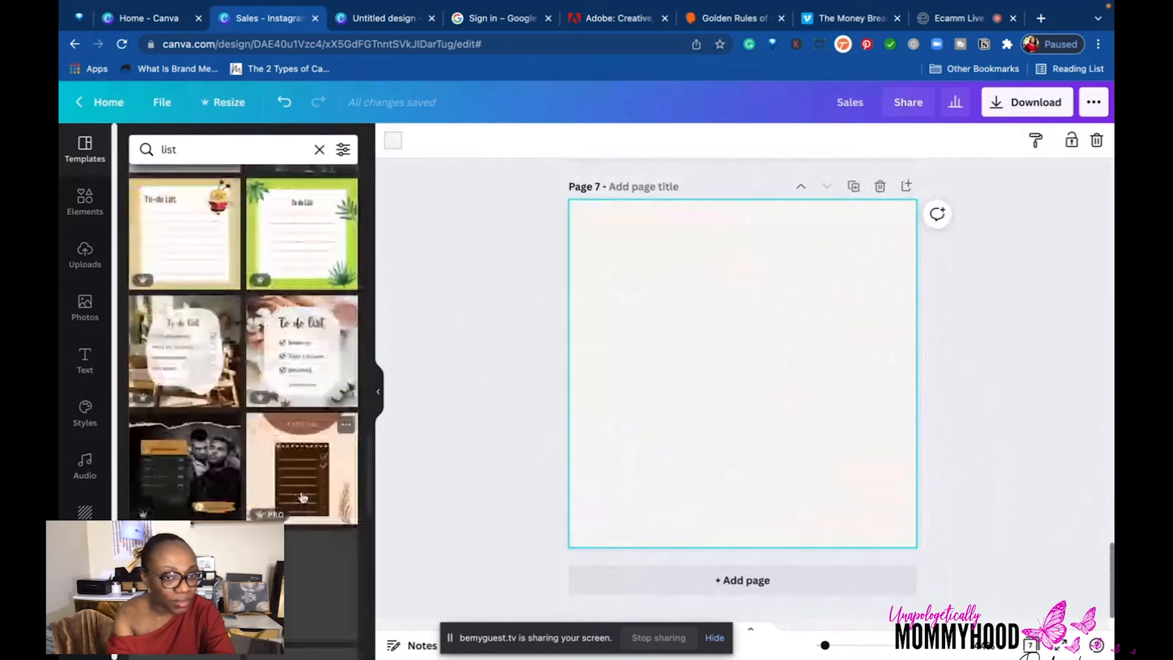
pyautogui.scroll(-2, 302, 497)
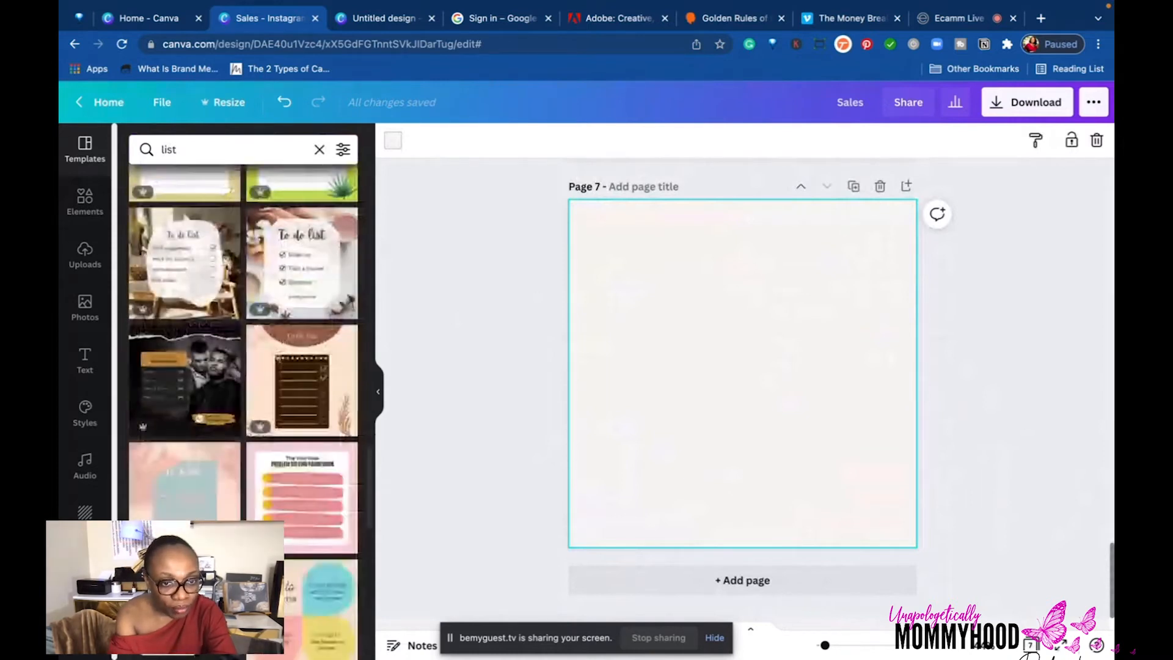
pyautogui.scroll(-2, 244, 409)
pyautogui.click(302, 488)
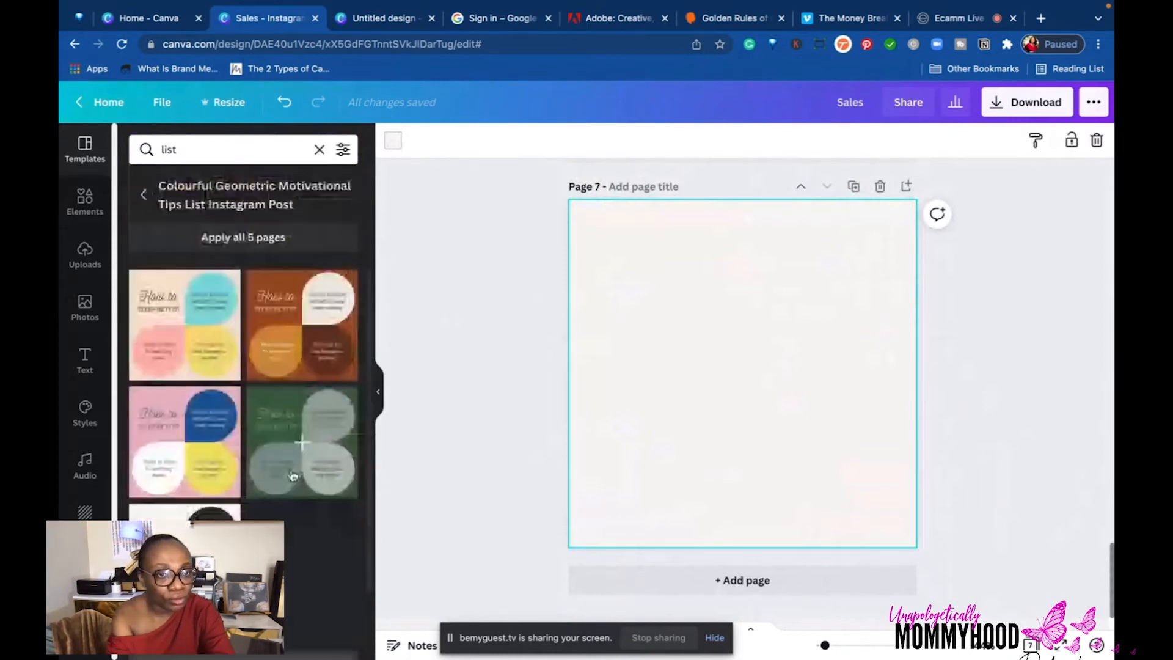
pyautogui.click(163, 309)
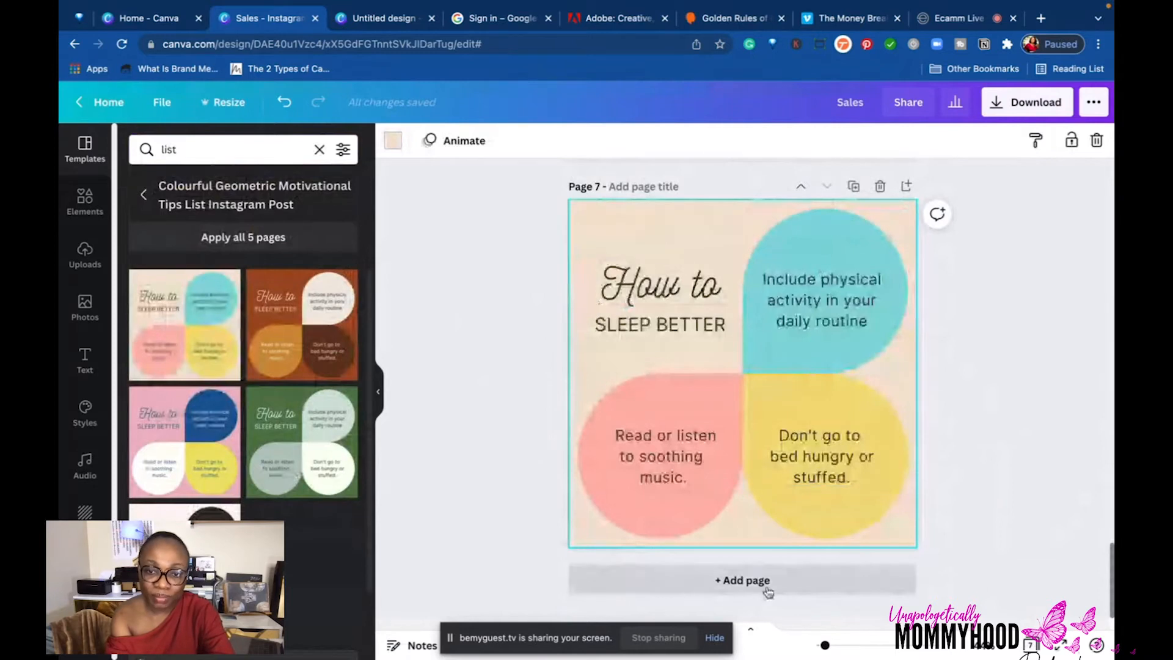
# Replace the "How to" heading on page 7 with "ABC" and set its font to Montserrat Extra-Bold.
pyautogui.click(808, 295)
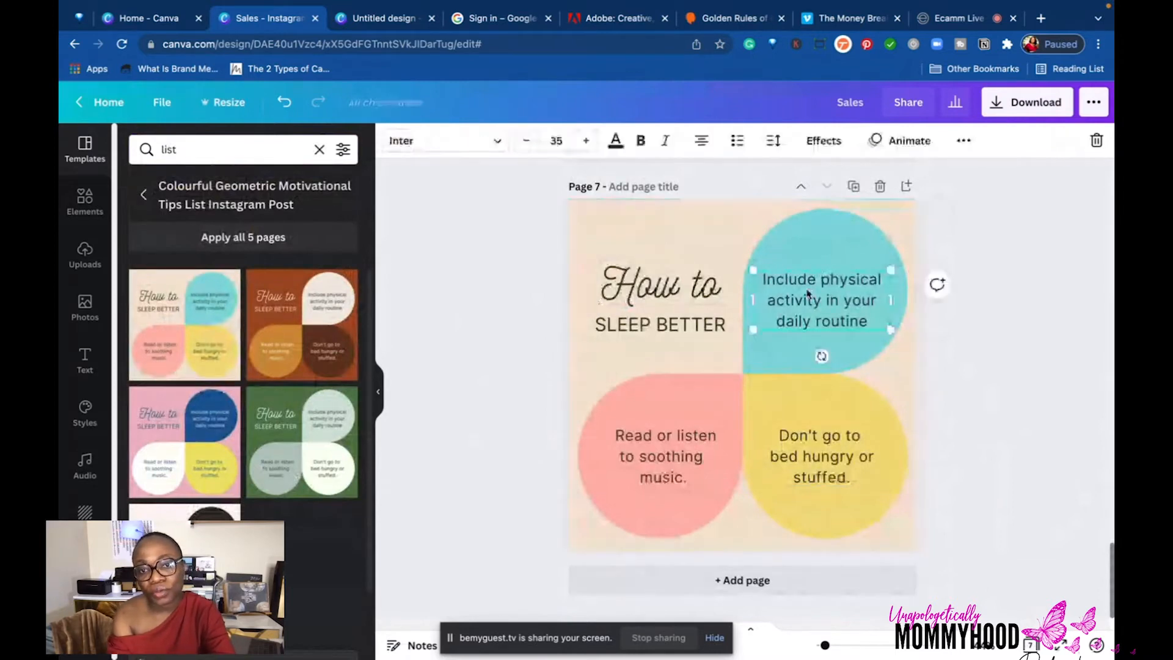
pyautogui.doubleClick(645, 287)
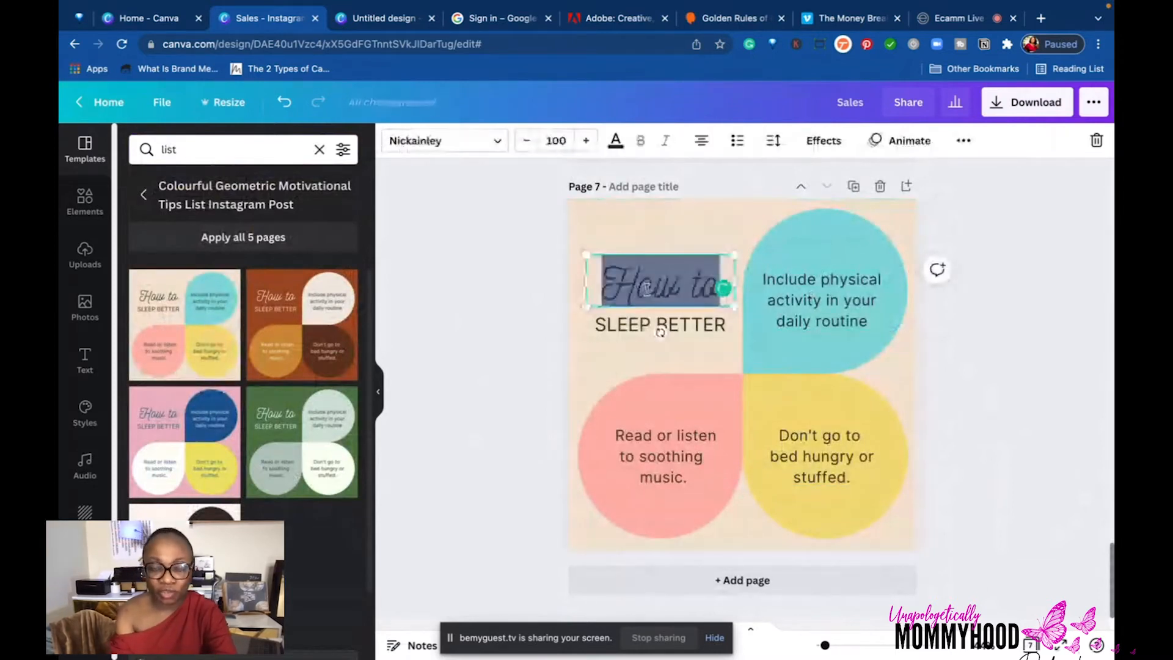
pyautogui.write('ABC')
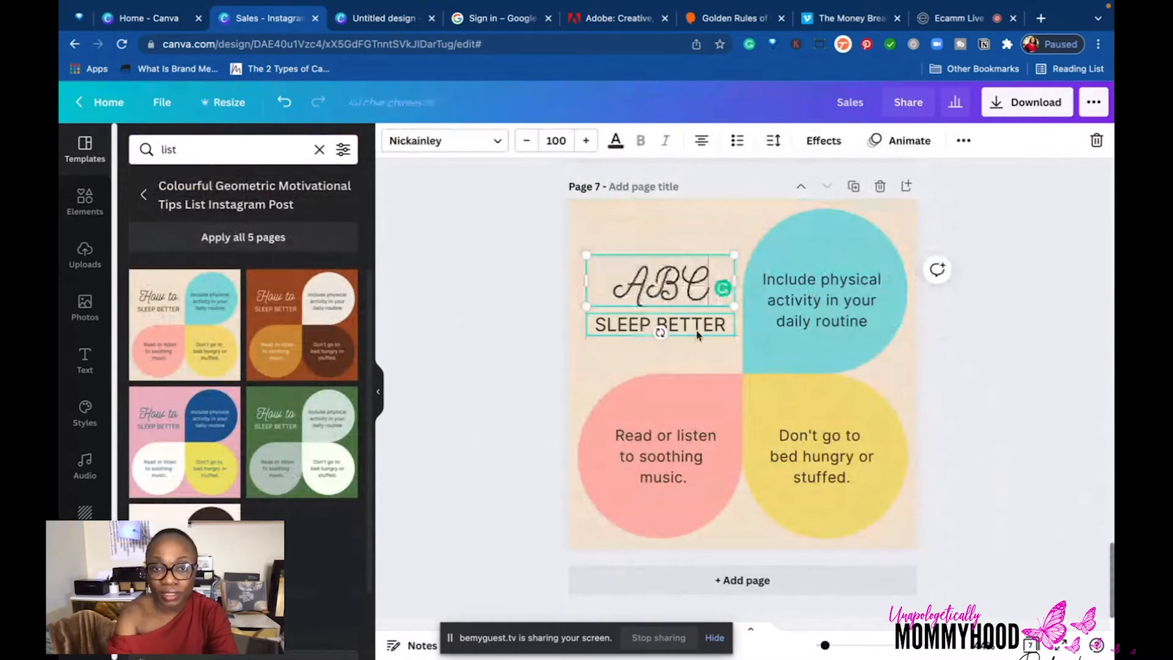
pyautogui.click(500, 144)
pyautogui.click(177, 331)
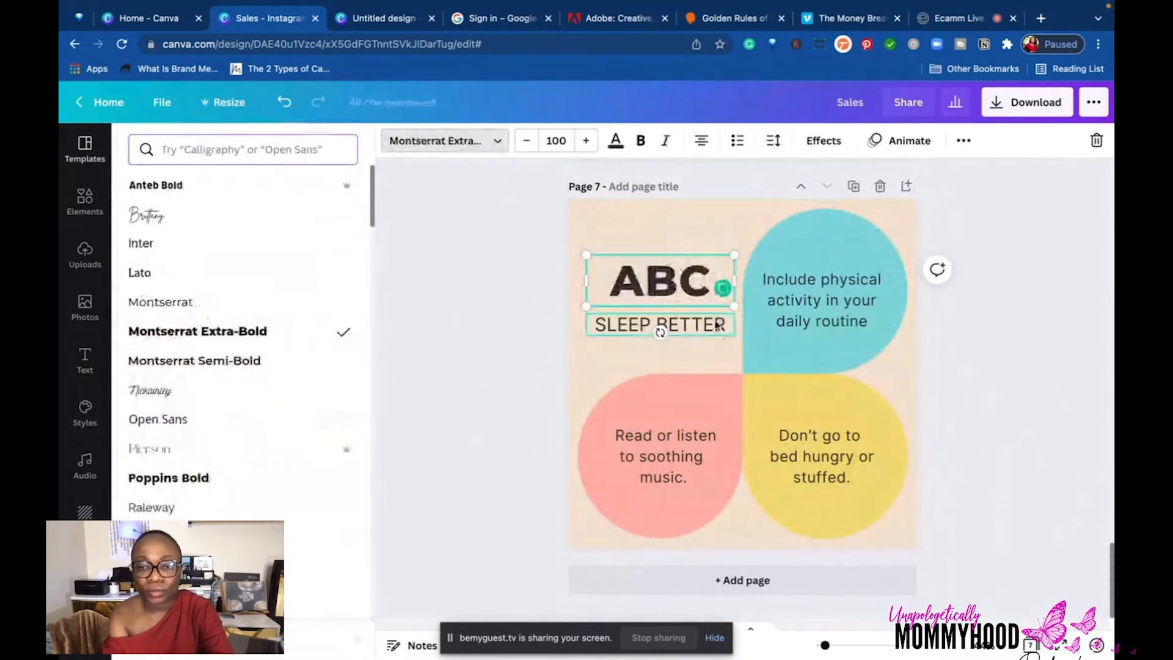
# Replace the teal, pink and yellow petal texts with "Audience", "Brand" and "Competition", and nudge "Competition" slightly upward.
pyautogui.click(717, 325)
pyautogui.doubleClick(821, 300)
pyautogui.write('A')
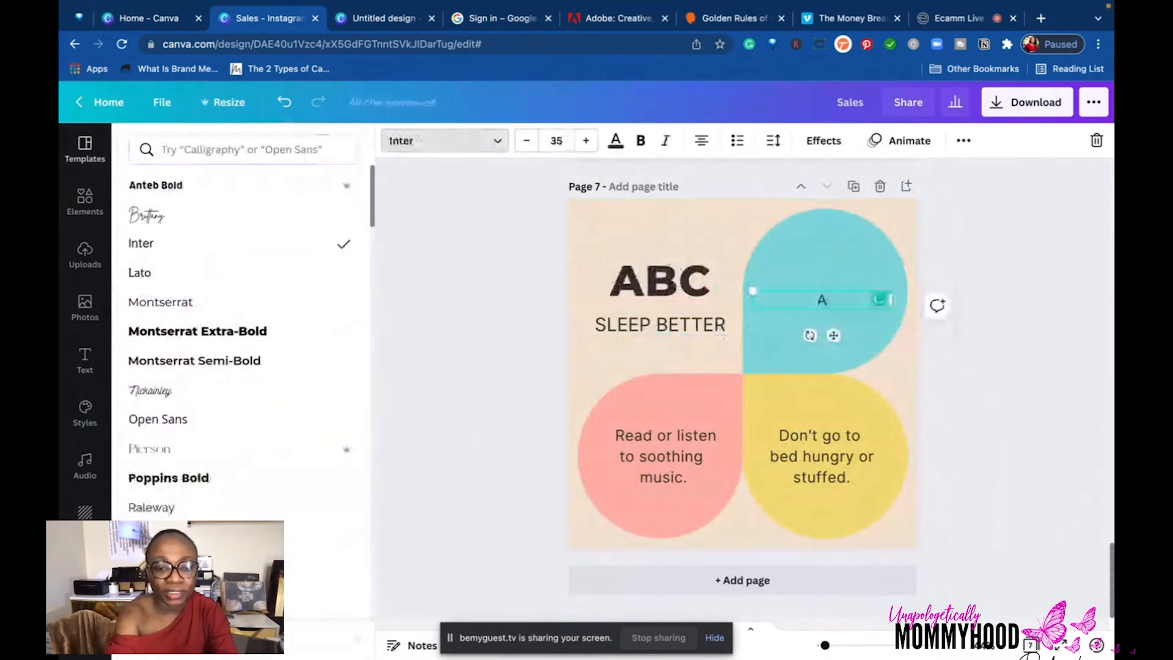
pyautogui.write('udience')
pyautogui.doubleClick(654, 464)
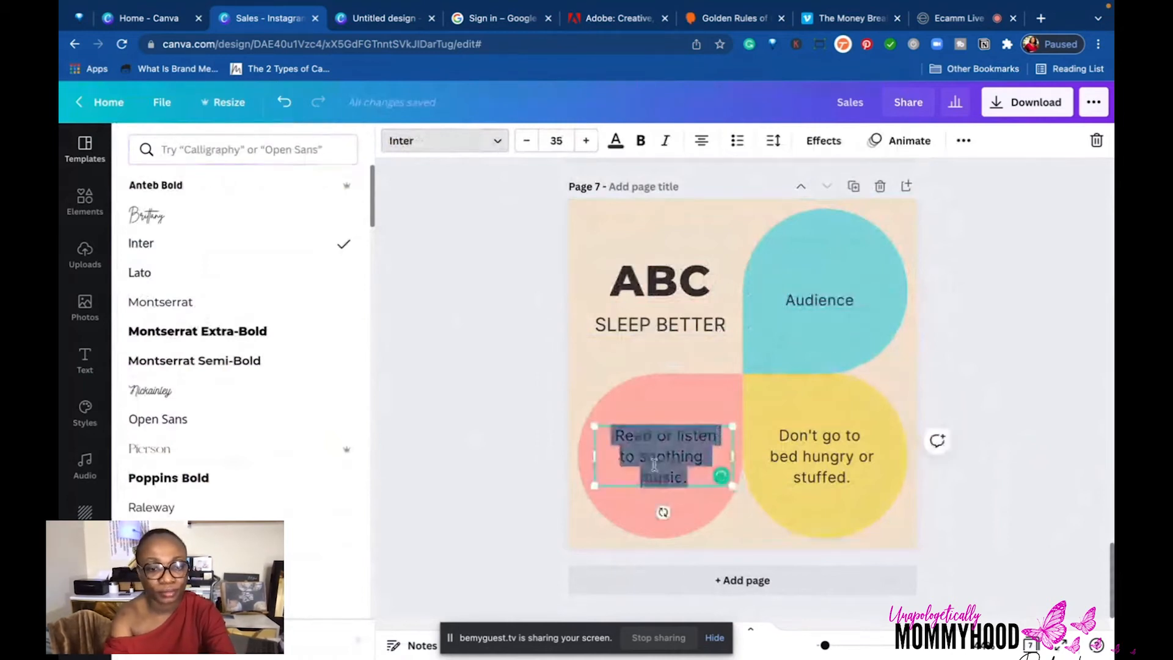
pyautogui.write('Brand')
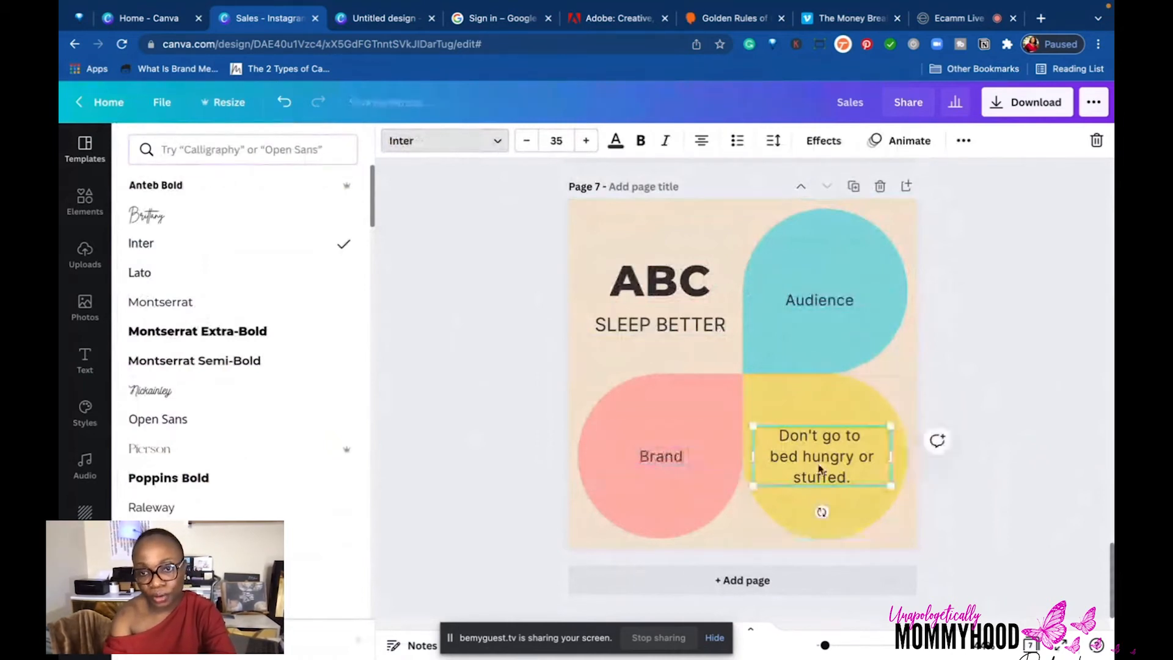
pyautogui.doubleClick(818, 508)
pyautogui.write('Competition')
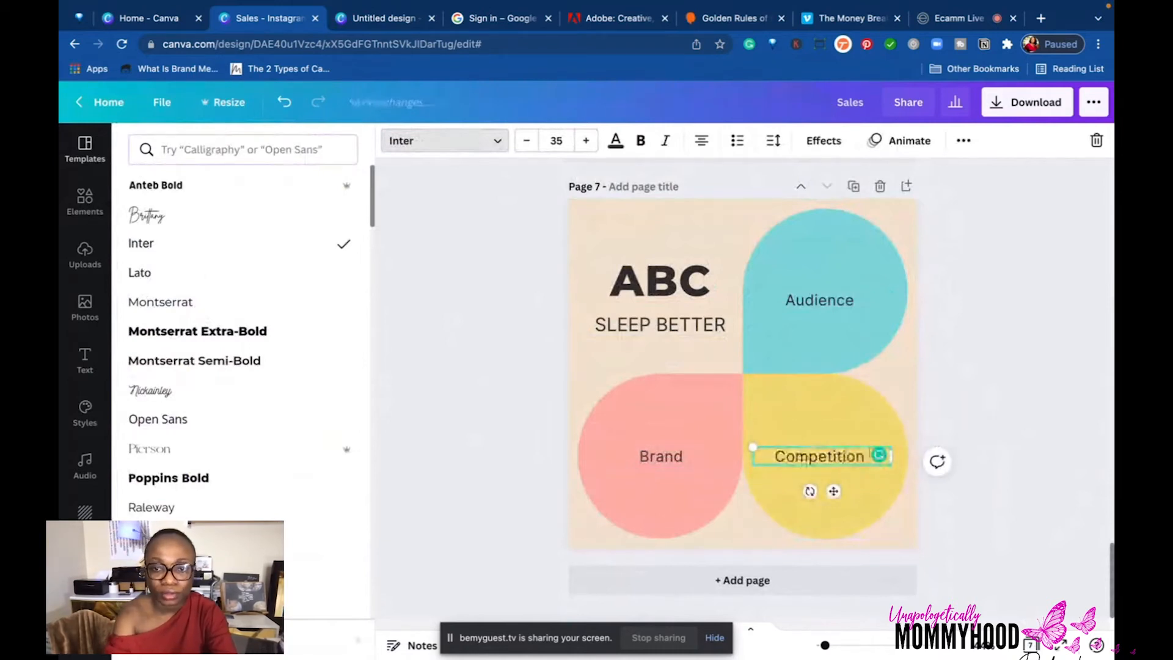
pyautogui.click(1068, 340)
pyautogui.moveTo(836, 490)
pyautogui.mouseDown()
pyautogui.moveTo(832, 461)
pyautogui.moveTo(837, 483)
pyautogui.mouseUp()
# Replace "SLEEP BETTER" with "OF ONLINE BUSINESS" and position it directly beneath the "ABC" heading.
pyautogui.moveTo(693, 281); pyautogui.dragTo(685, 245)
pyautogui.doubleClick(660, 324)
pyautogui.write('OF ONLINE BUSINESS')
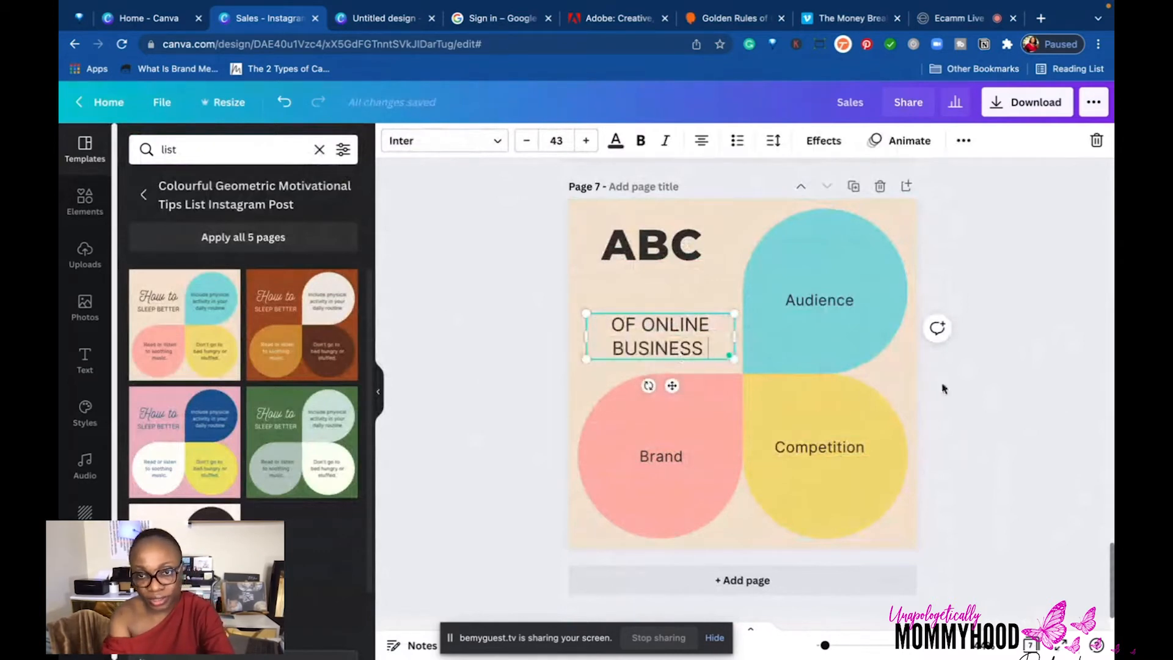
pyautogui.click(943, 388)
pyautogui.click(641, 345)
pyautogui.moveTo(641, 346); pyautogui.dragTo(621, 320)
pyautogui.moveTo(673, 252); pyautogui.dragTo(680, 273)
# Enlarge the "Audience" text on the teal petal to a font size of about 61, kept on one line.
pyautogui.click(786, 255)
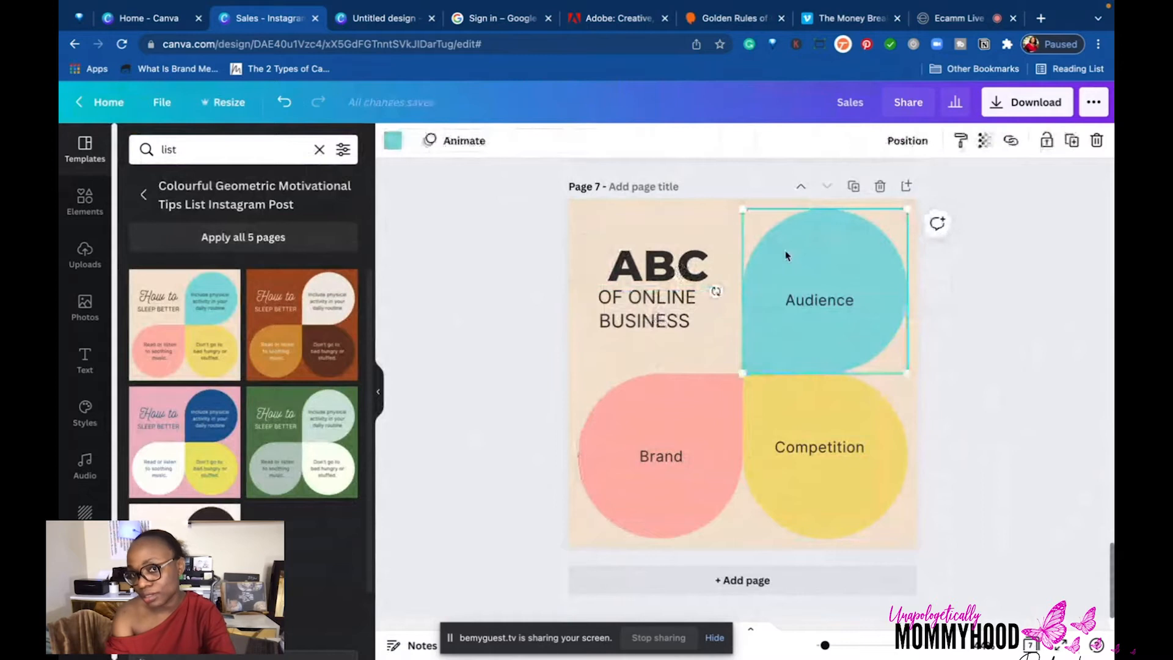
pyautogui.click(775, 297)
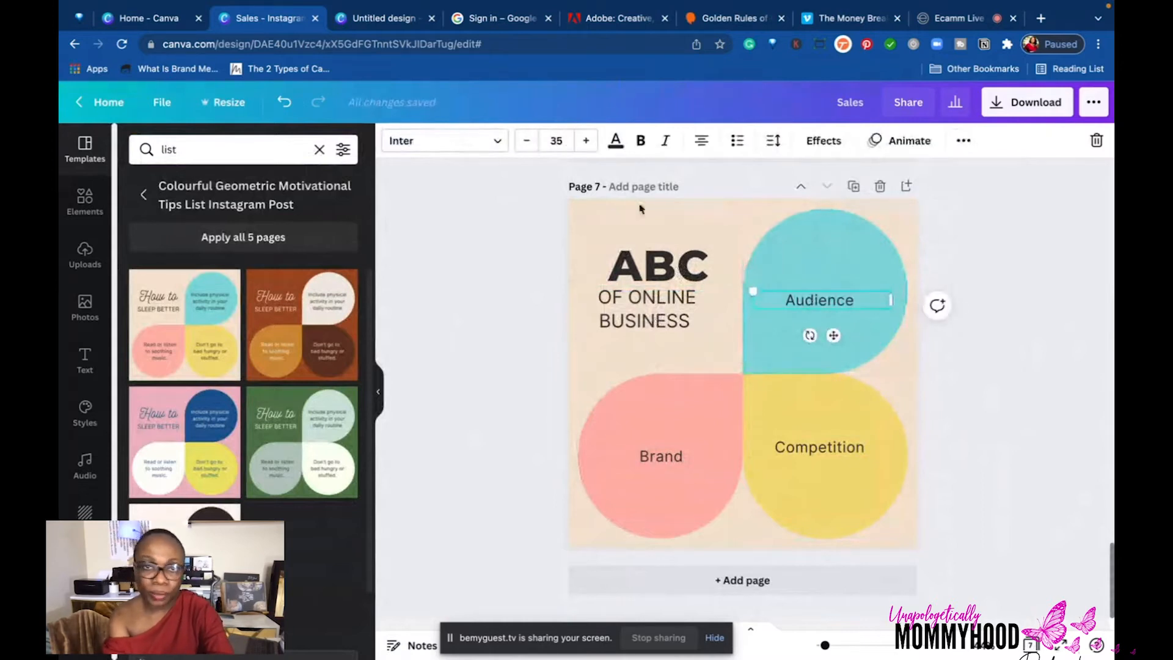
pyautogui.click(587, 140)
pyautogui.click(587, 141)
pyautogui.click(586, 141)
pyautogui.click(587, 140)
pyautogui.click(587, 141)
pyautogui.click(586, 141)
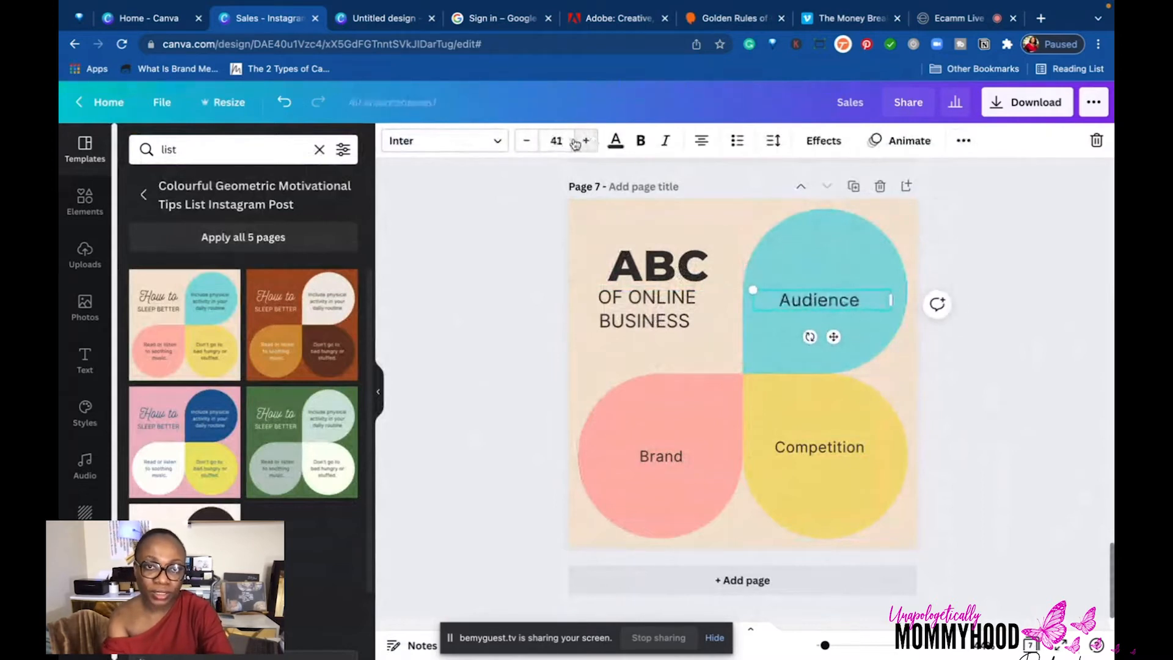
pyautogui.click(569, 139)
pyautogui.scroll(-4, 568, 405)
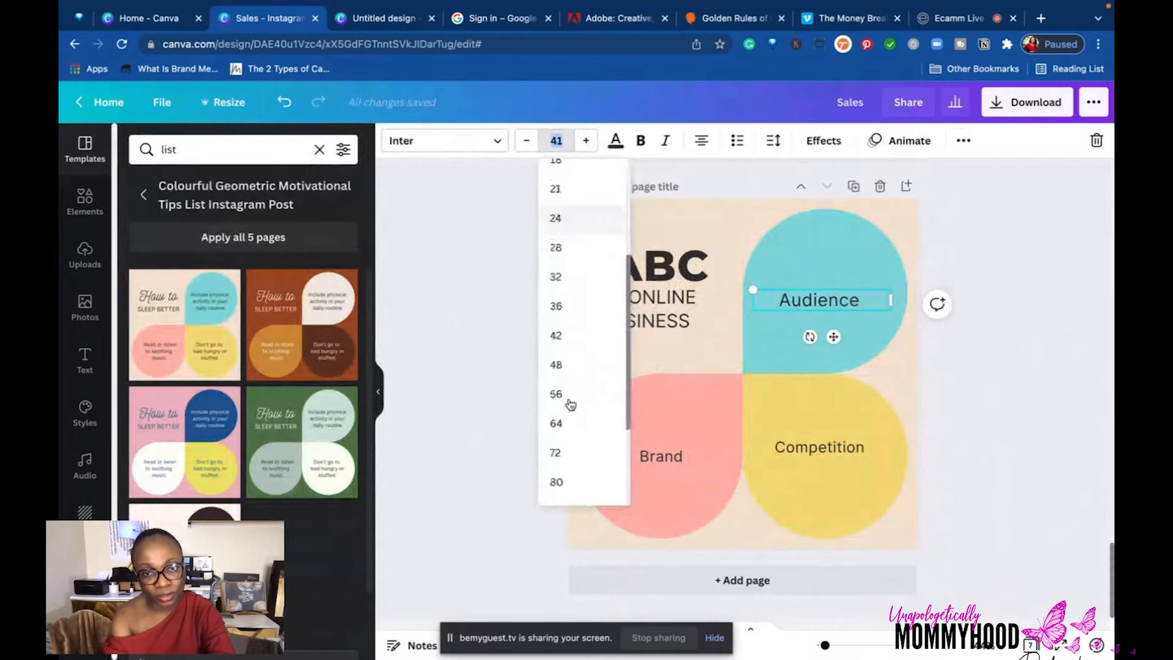
pyautogui.click(557, 486)
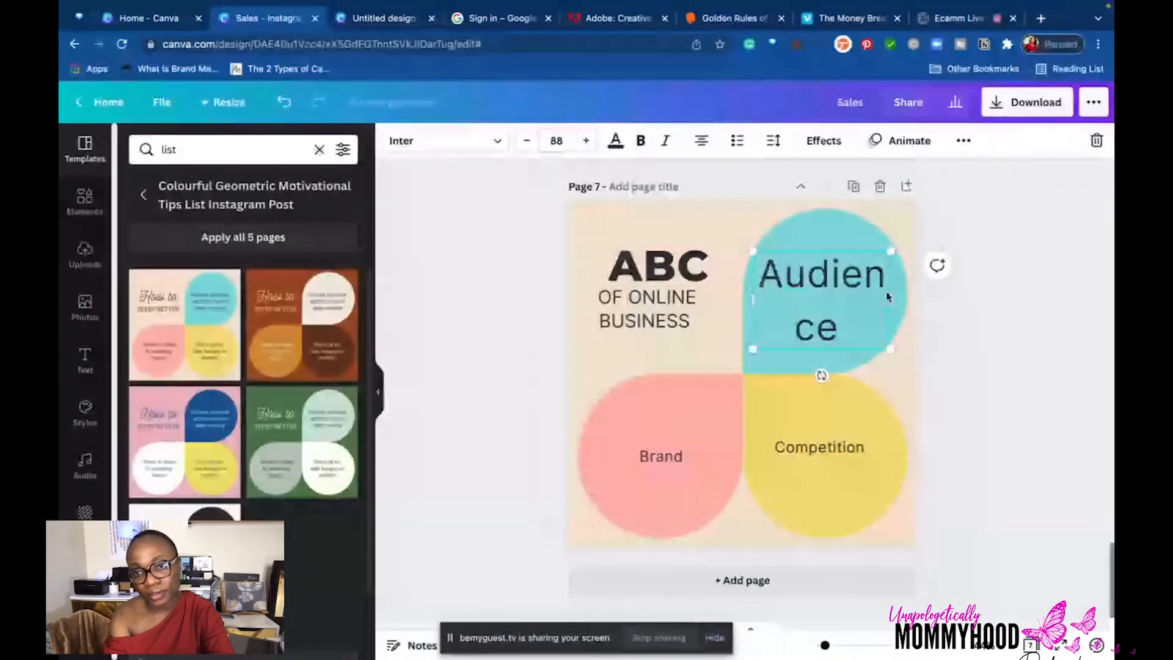
pyautogui.moveTo(892, 300); pyautogui.dragTo(929, 275)
pyautogui.moveTo(845, 348); pyautogui.dragTo(818, 334)
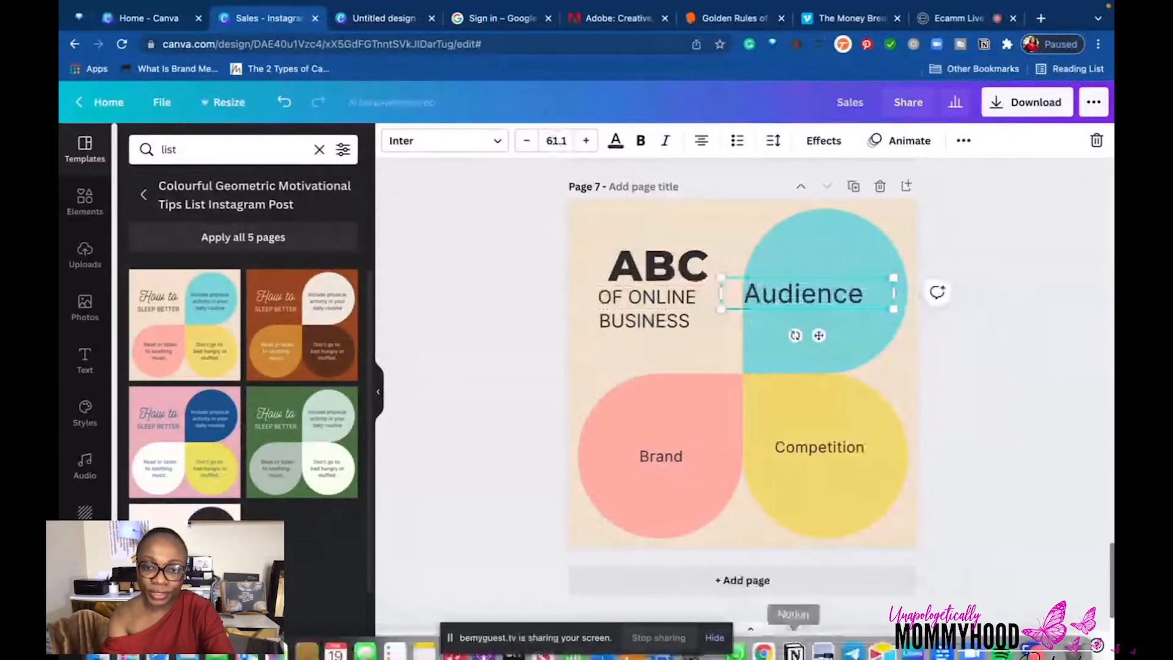
# Add an eighth page, search templates for "Carousel Instagram Posts", and apply the navy "Why you should post carousels" design.
pyautogui.click(755, 580)
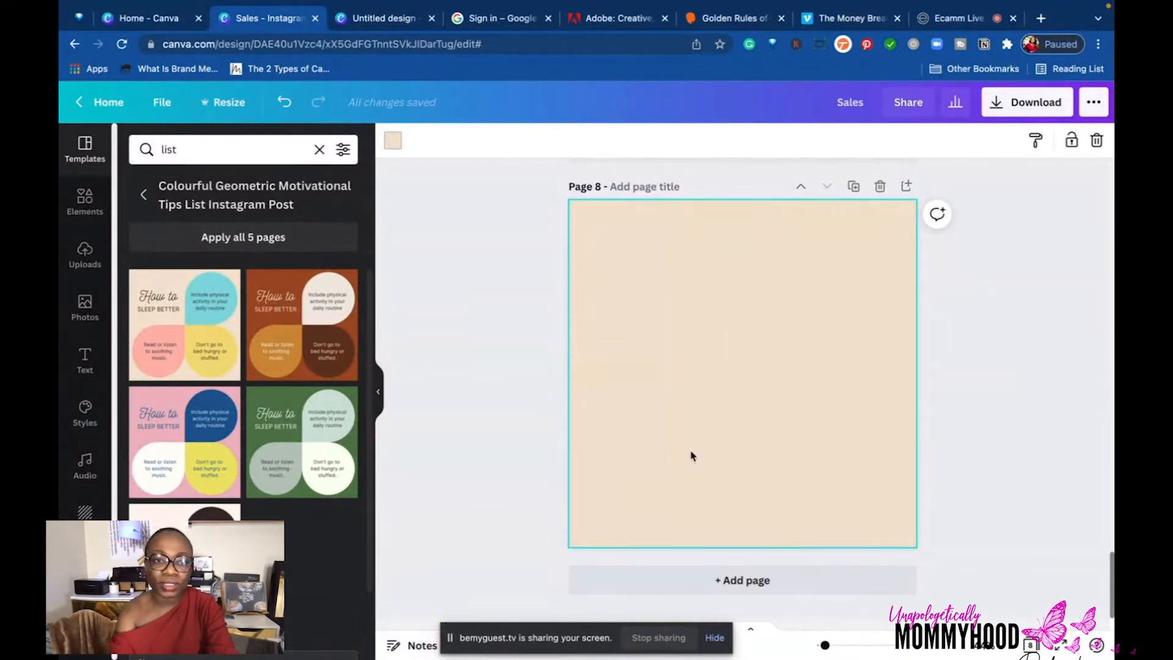
pyautogui.click(318, 149)
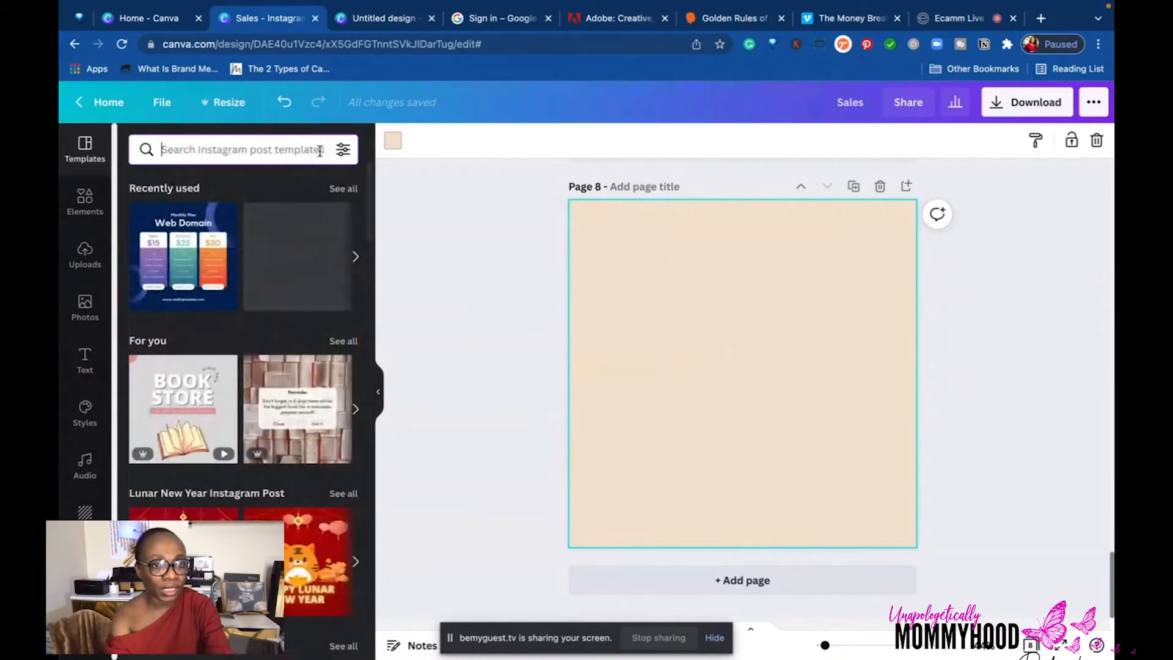
pyautogui.click(288, 148)
pyautogui.write('carousel')
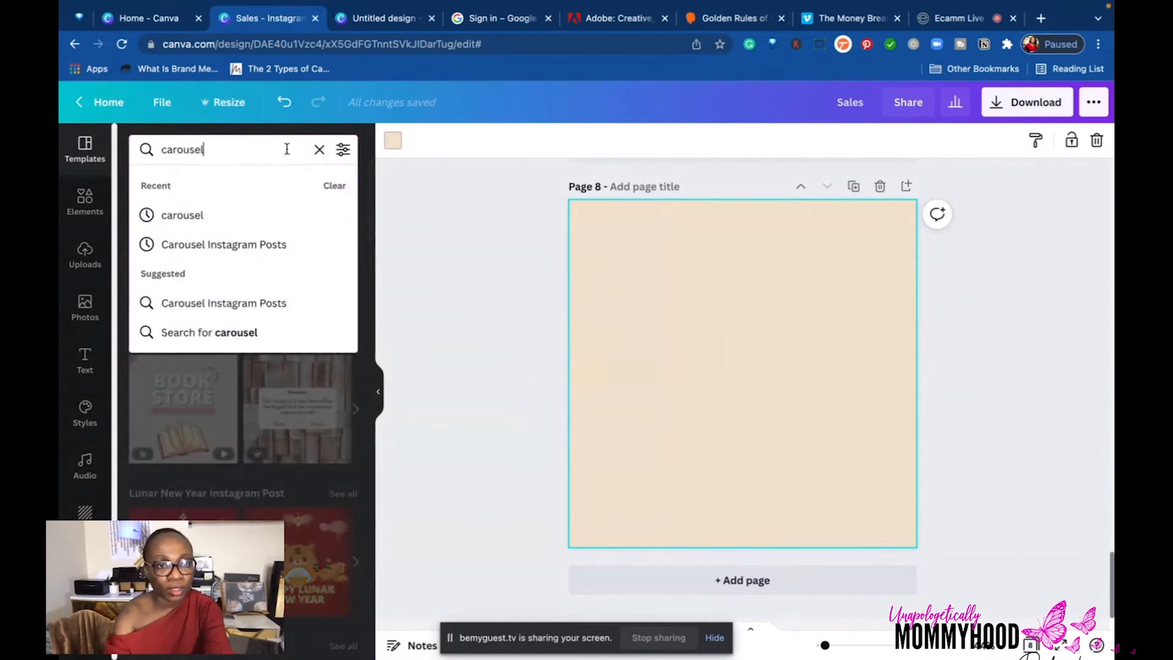
pyautogui.click(236, 243)
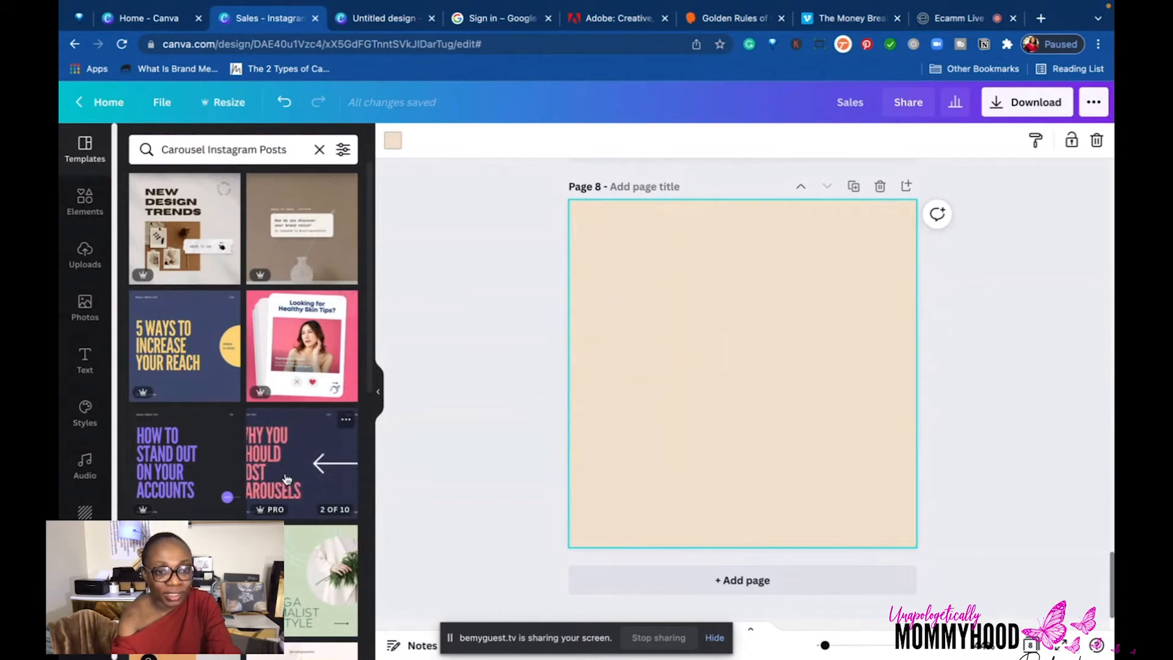
pyautogui.click(280, 462)
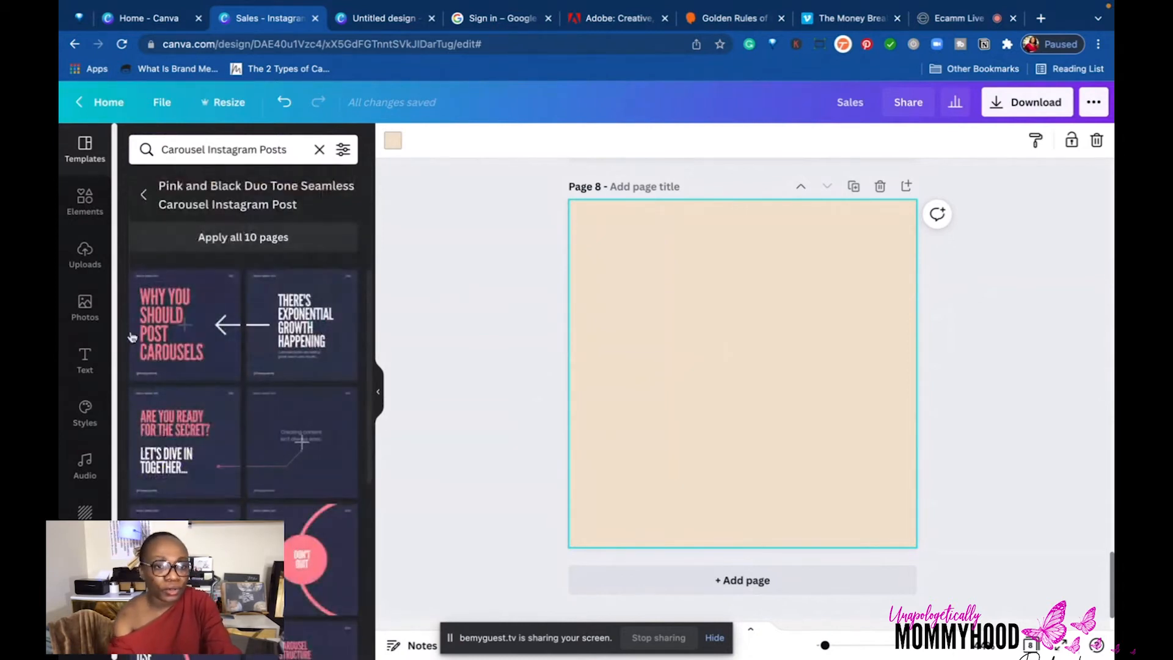
pyautogui.click(162, 314)
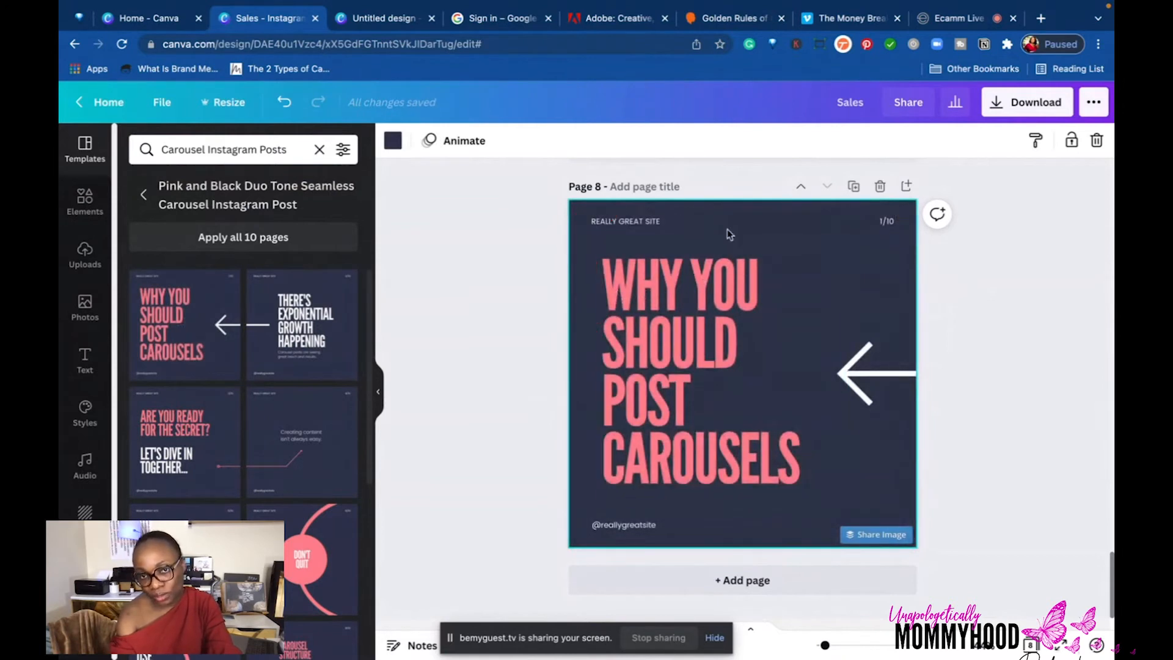
# Add a blank ninth page after the "Why you should post carousels" page.
pyautogui.click(695, 322)
pyautogui.click(694, 322)
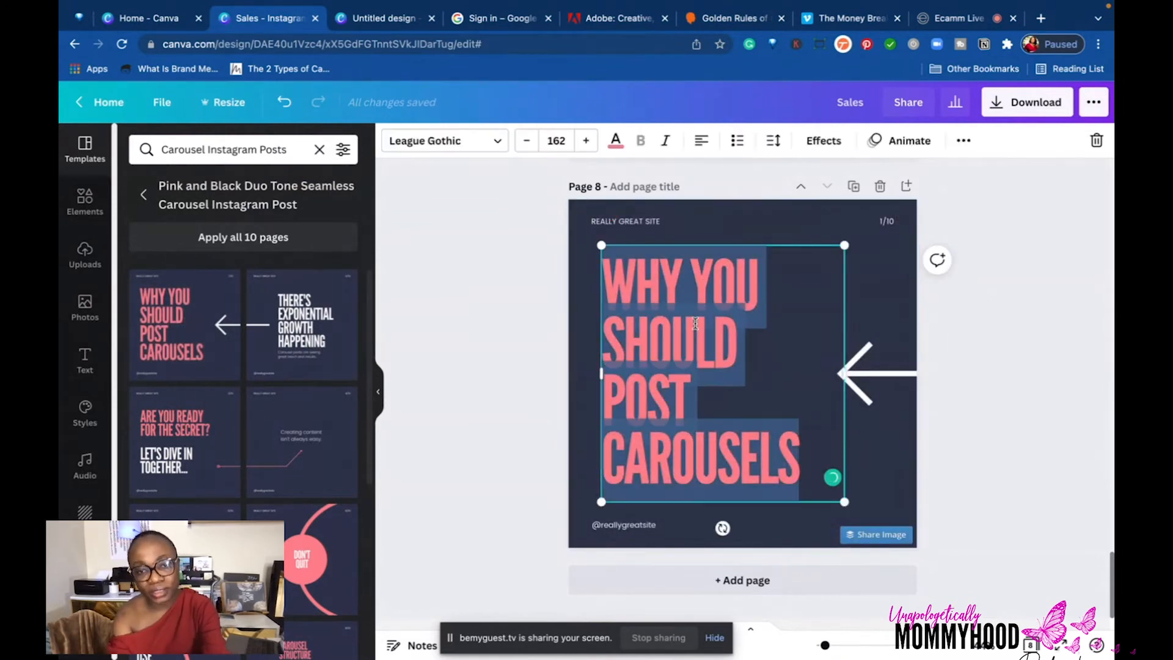
pyautogui.click(774, 585)
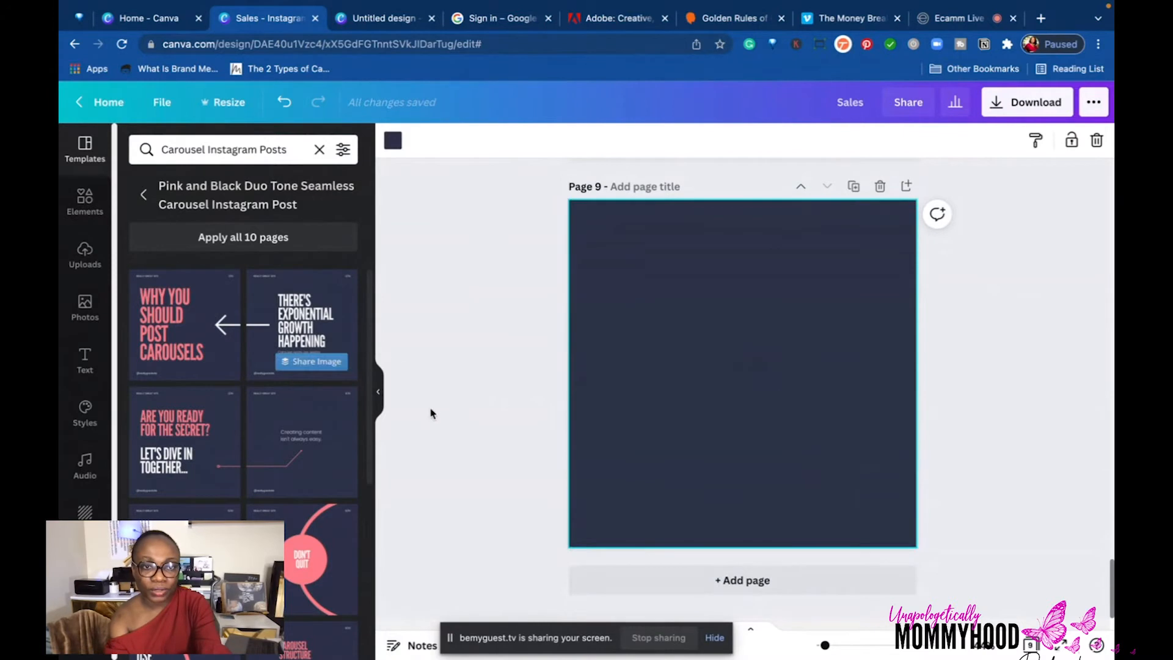
pyautogui.moveTo(333, 331); pyautogui.dragTo(613, 475)
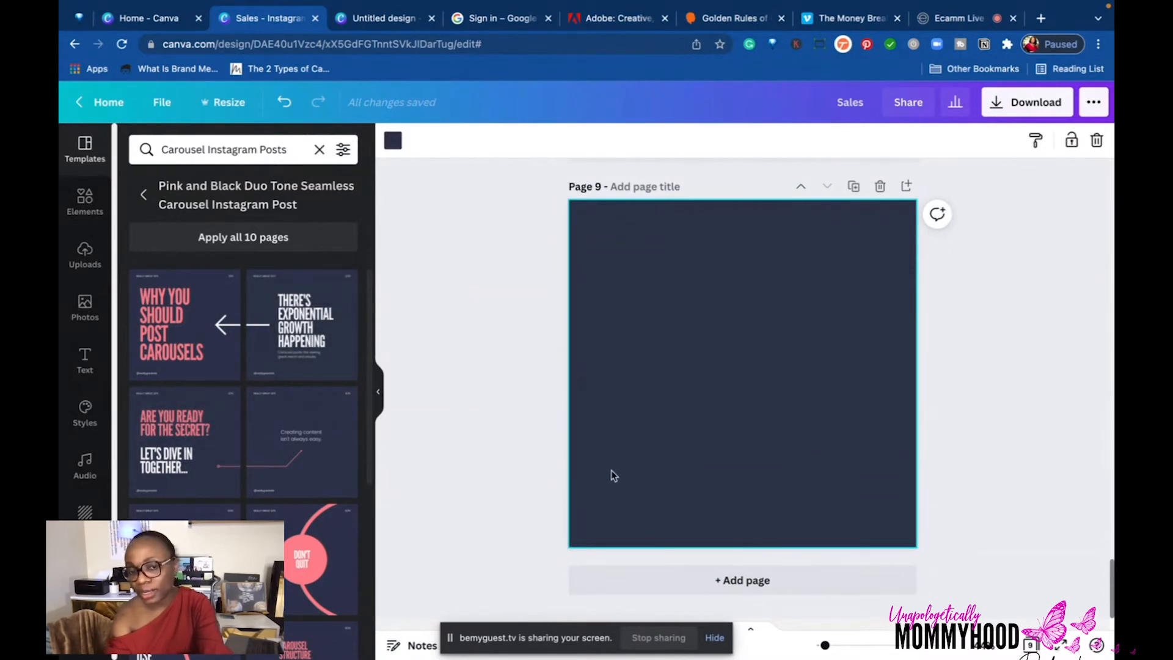
# Review the carousel cover on page 8, the blank page 9 and the ABC design on page 7.
pyautogui.scroll(10, 767, 364)
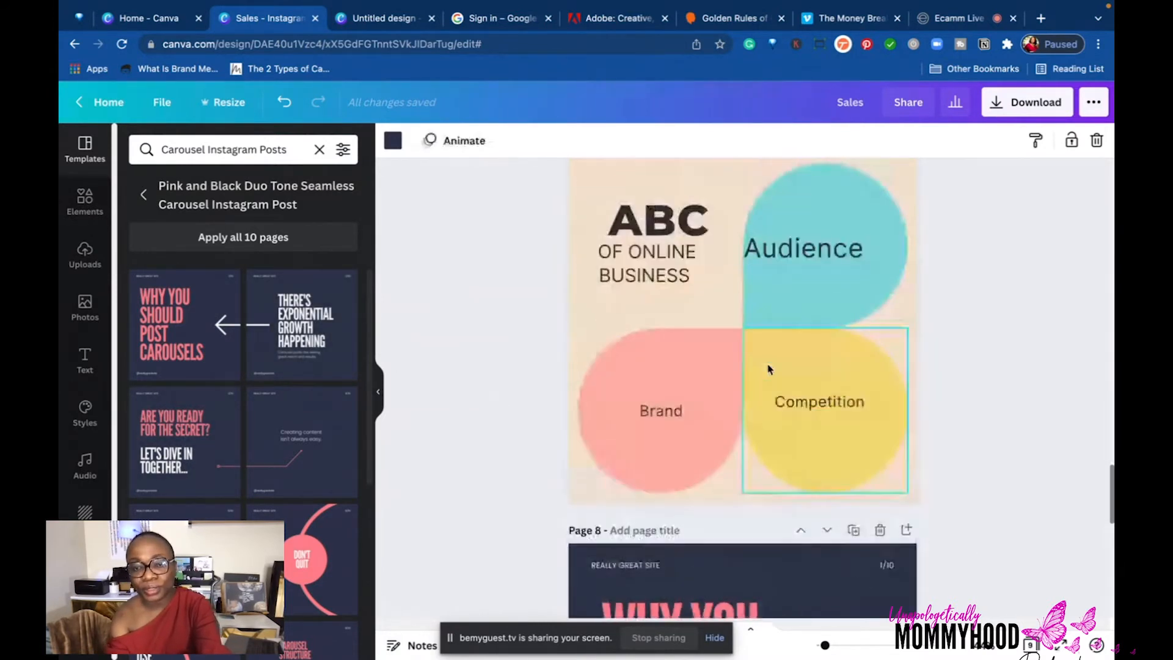
pyautogui.scroll(-5, 767, 364)
pyautogui.scroll(-3, 770, 369)
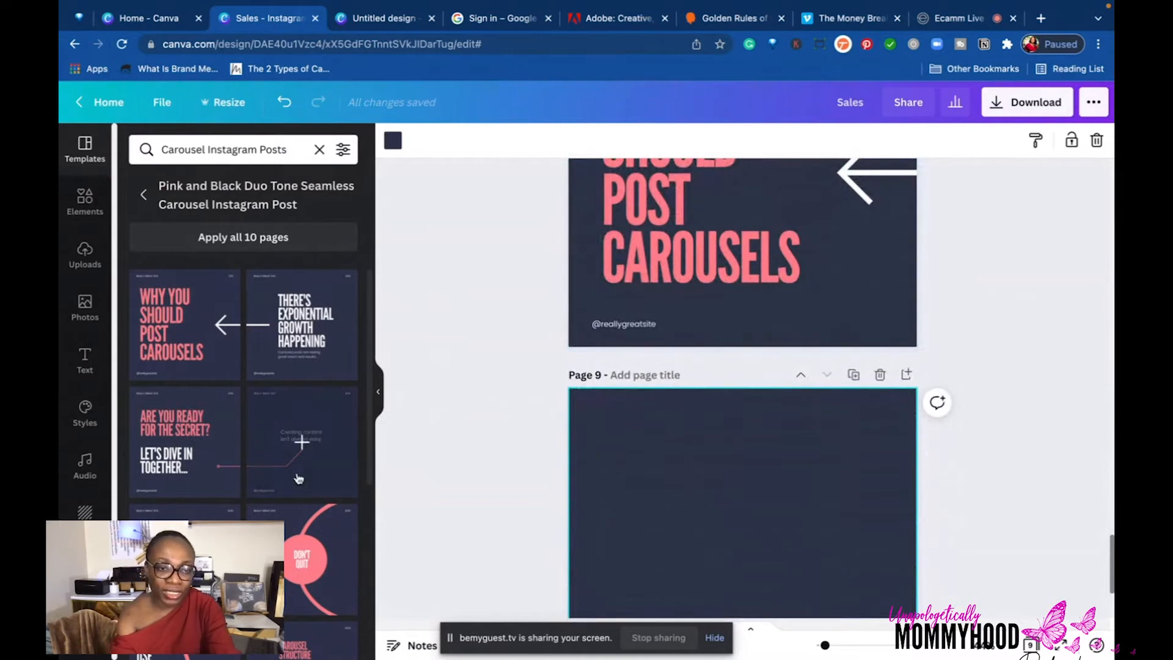
pyautogui.scroll(-4, 297, 476)
pyautogui.scroll(4, 298, 478)
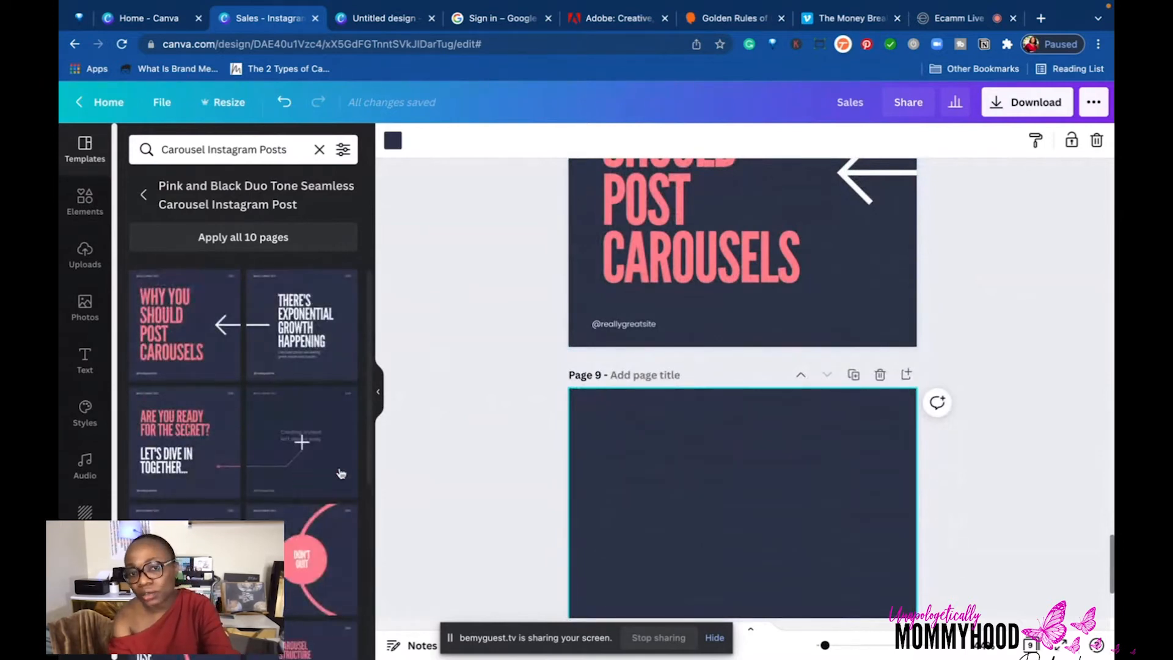
pyautogui.scroll(-3, 749, 472)
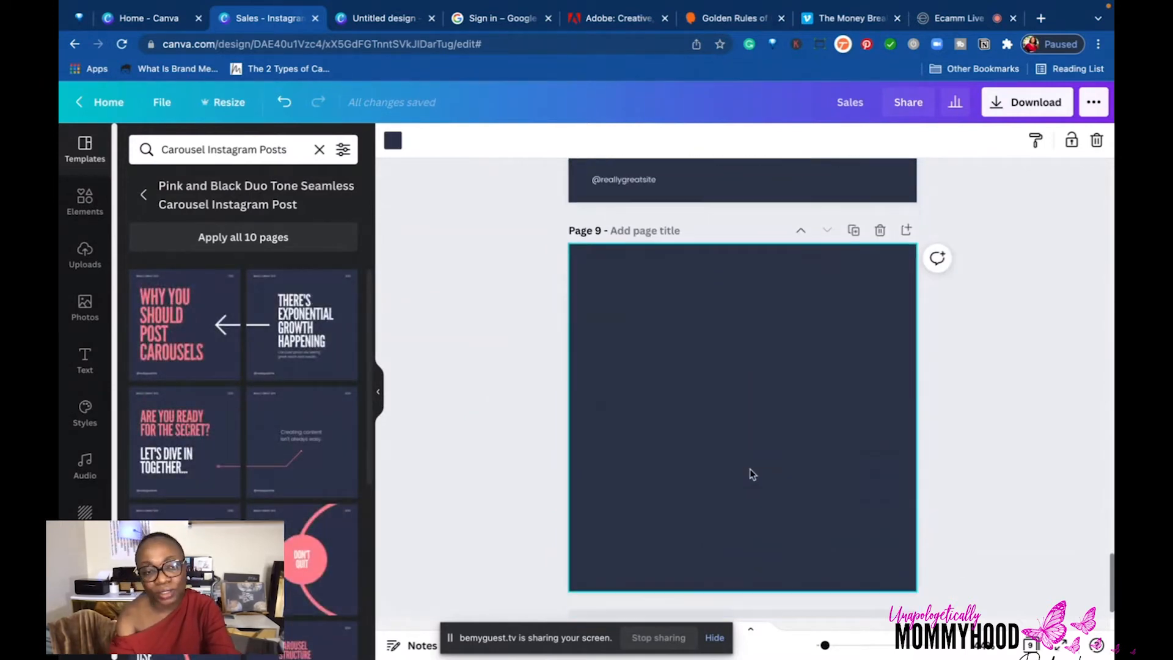
pyautogui.scroll(15, 672, 434)
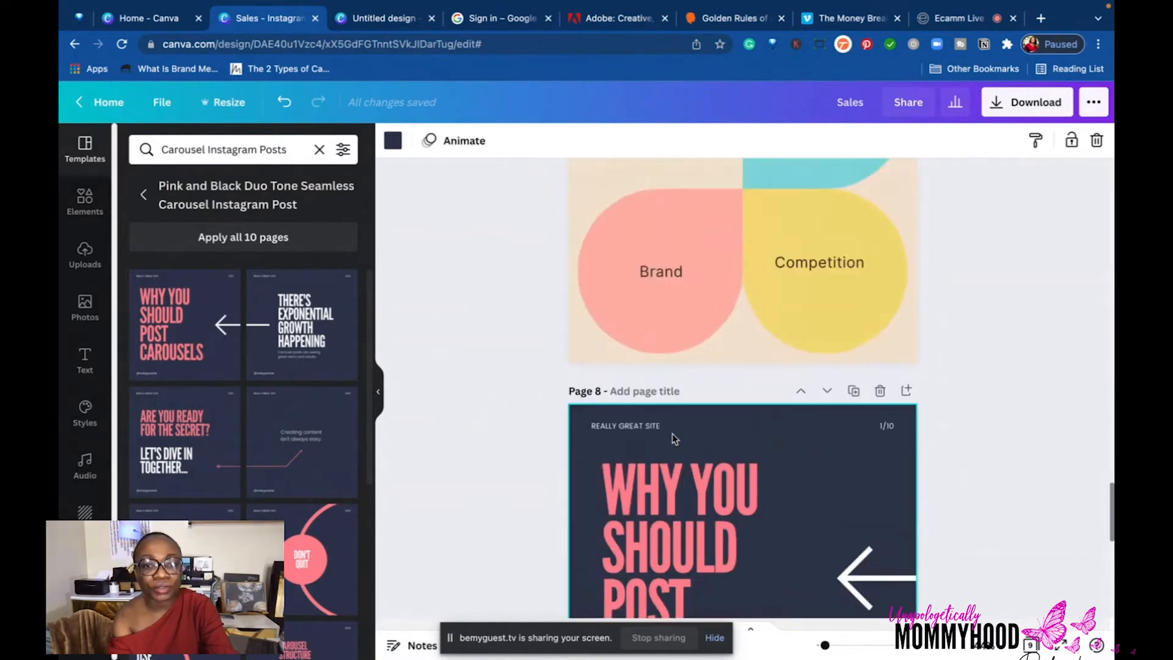
pyautogui.scroll(-3, 672, 433)
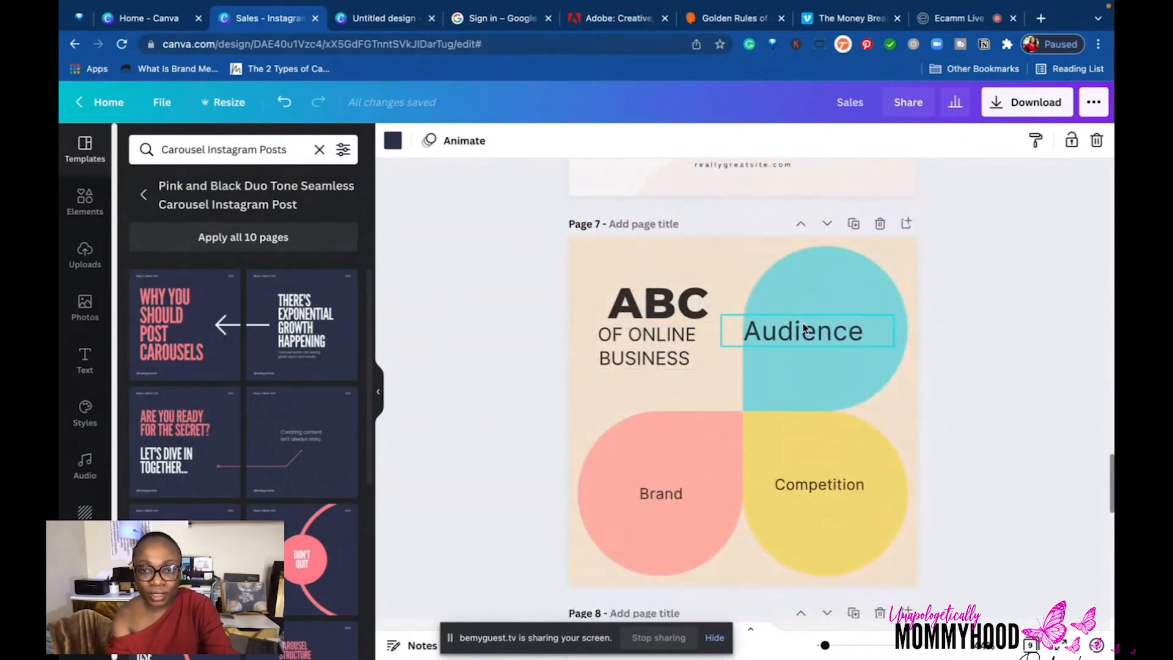
# Move the "Audience", "Brand" and "Competition" texts higher inside their petals on page 7, leaving room beneath each word.
pyautogui.click(814, 341)
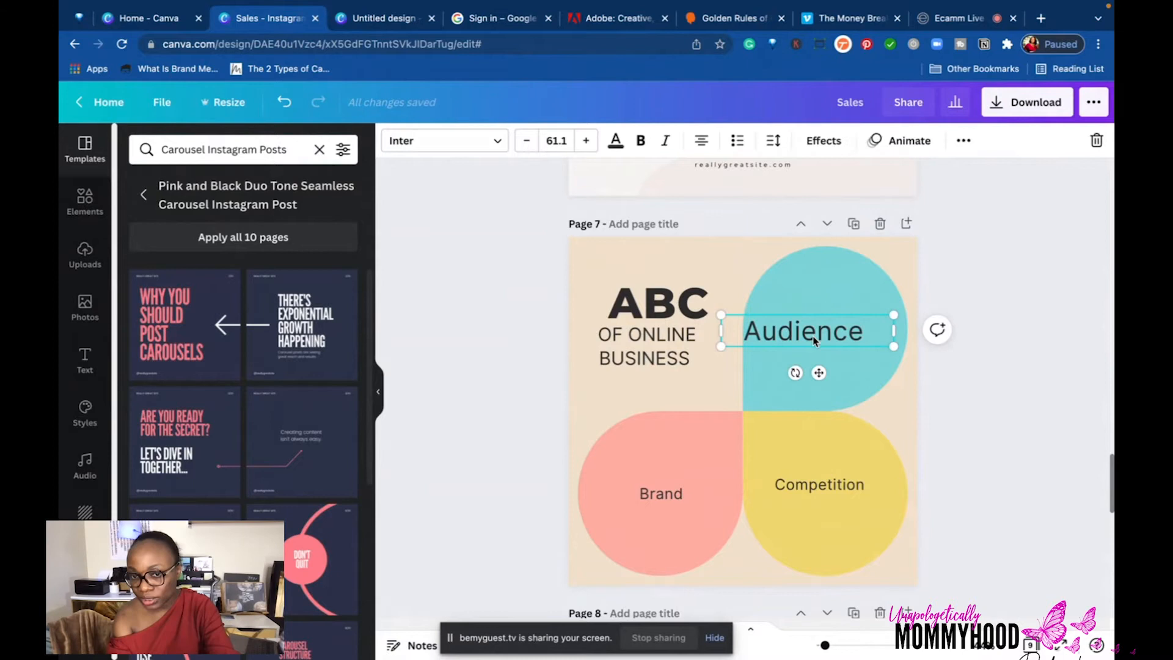
pyautogui.click(639, 503)
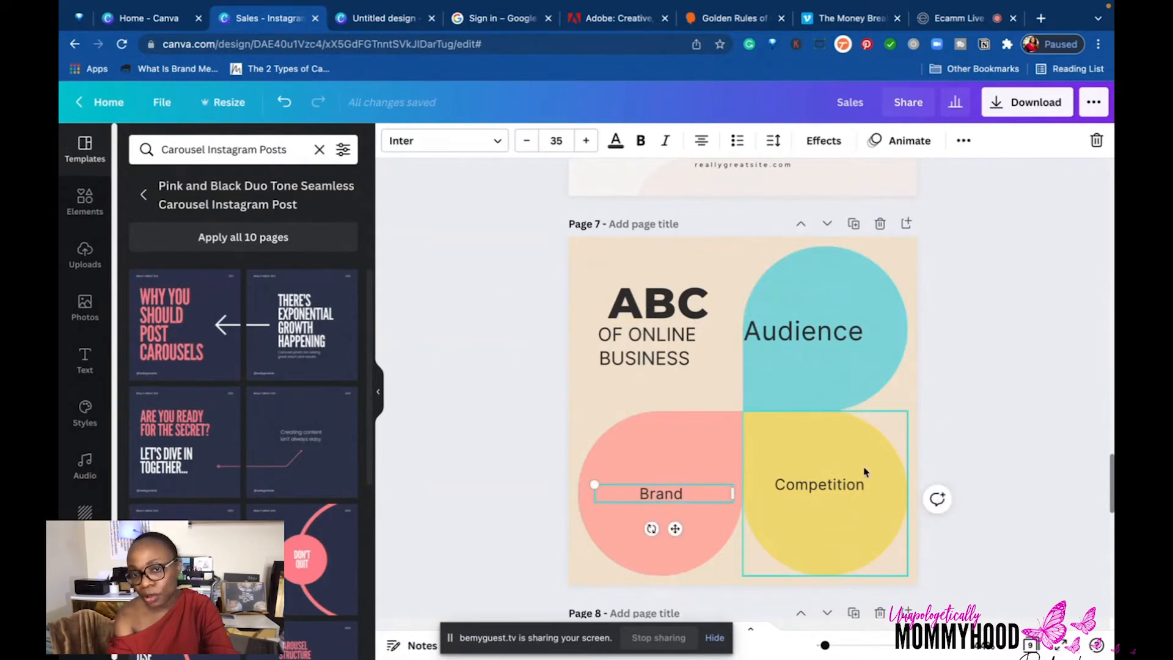
pyautogui.click(821, 343)
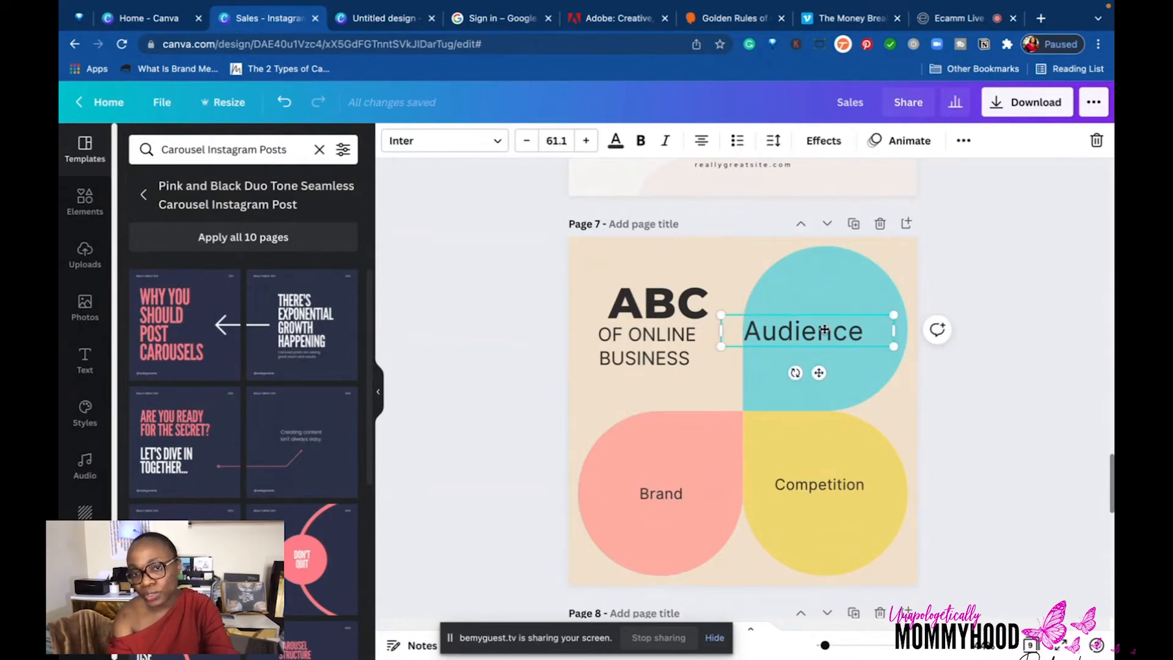
pyautogui.moveTo(821, 343); pyautogui.dragTo(824, 306)
pyautogui.moveTo(663, 494); pyautogui.dragTo(652, 458)
pyautogui.click(823, 487)
pyautogui.moveTo(824, 489); pyautogui.dragTo(832, 470)
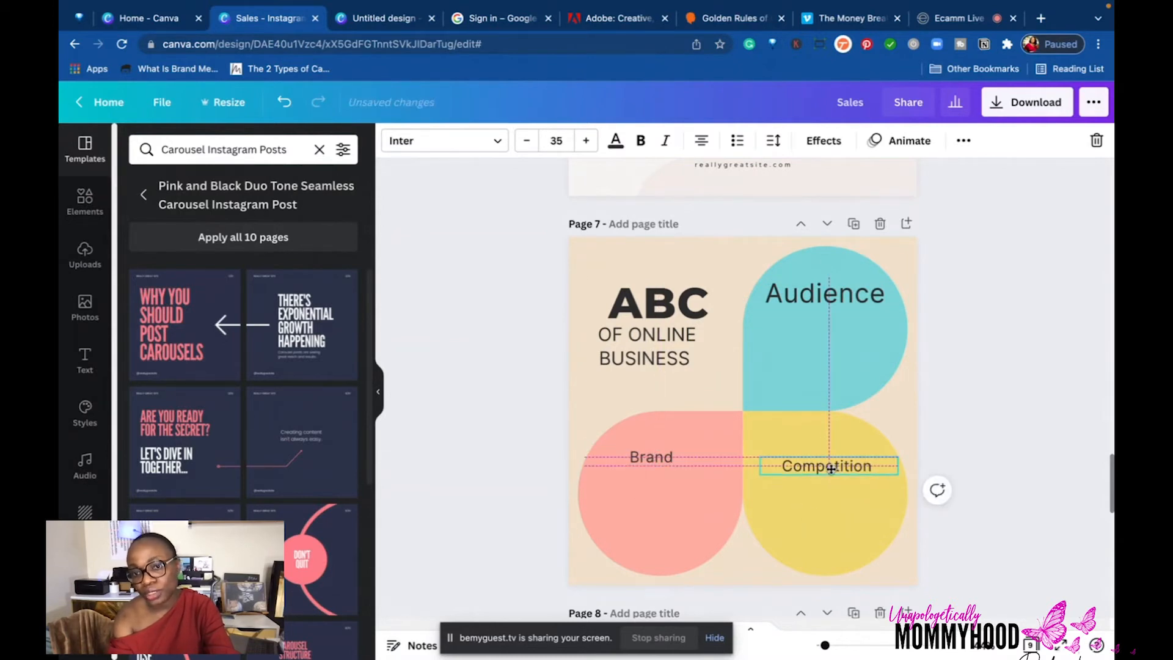
# Enlarge the "Competition" text on the yellow petal to a font size of about 39, kept on one line.
pyautogui.click(817, 305)
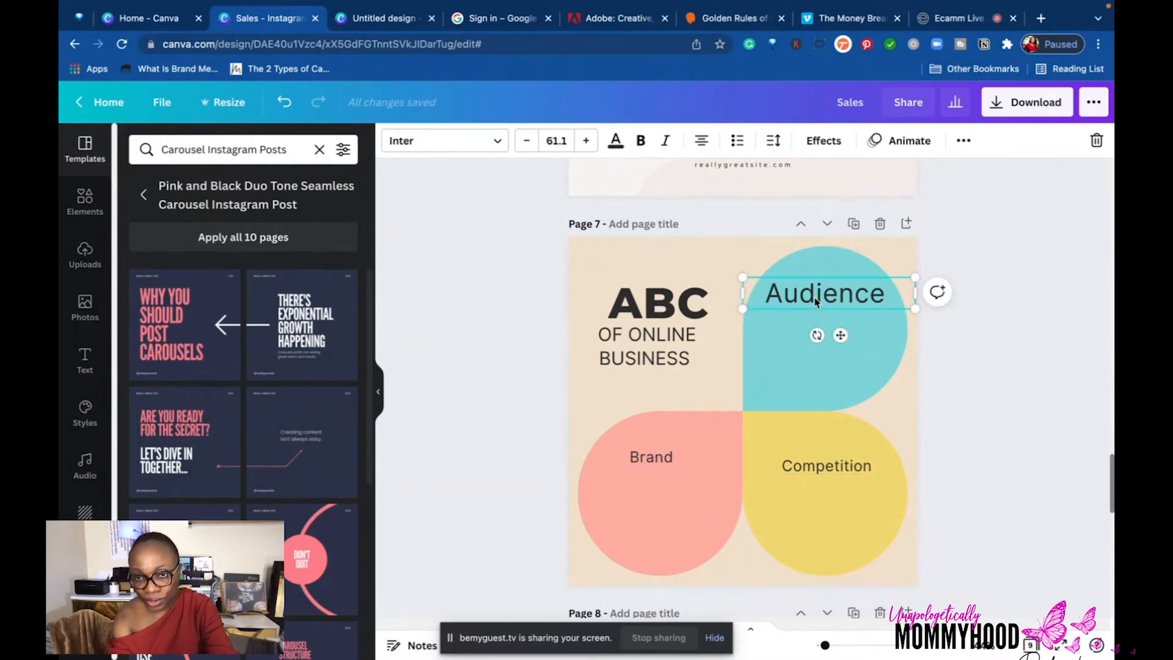
pyautogui.click(815, 377)
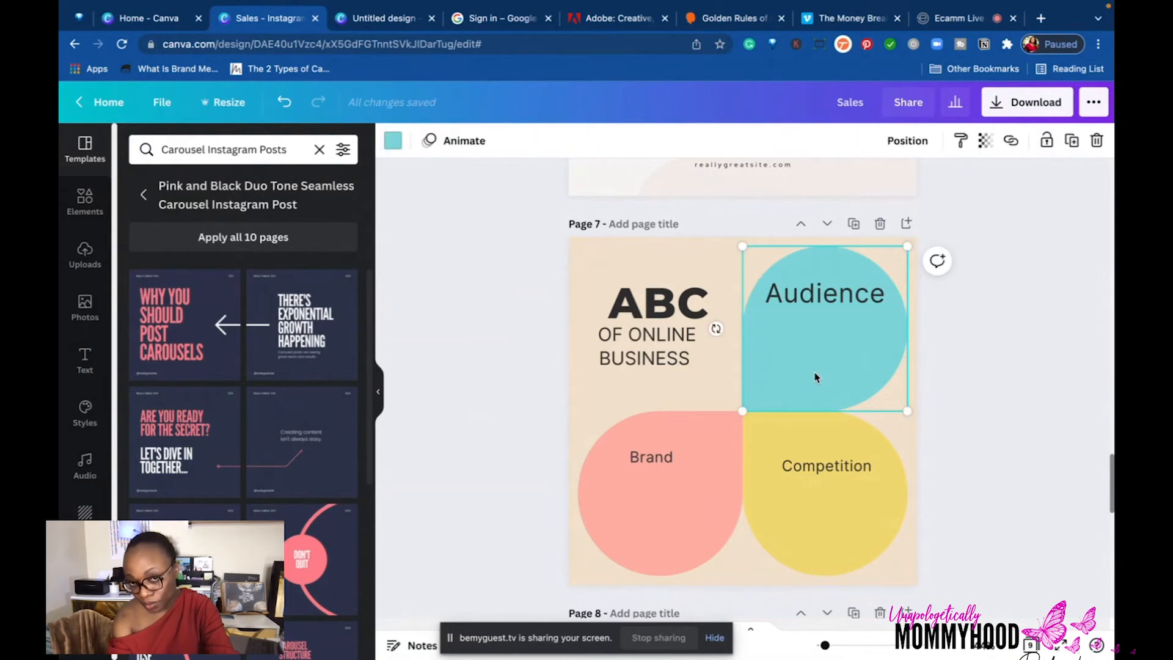
pyautogui.click(812, 294)
pyautogui.click(804, 467)
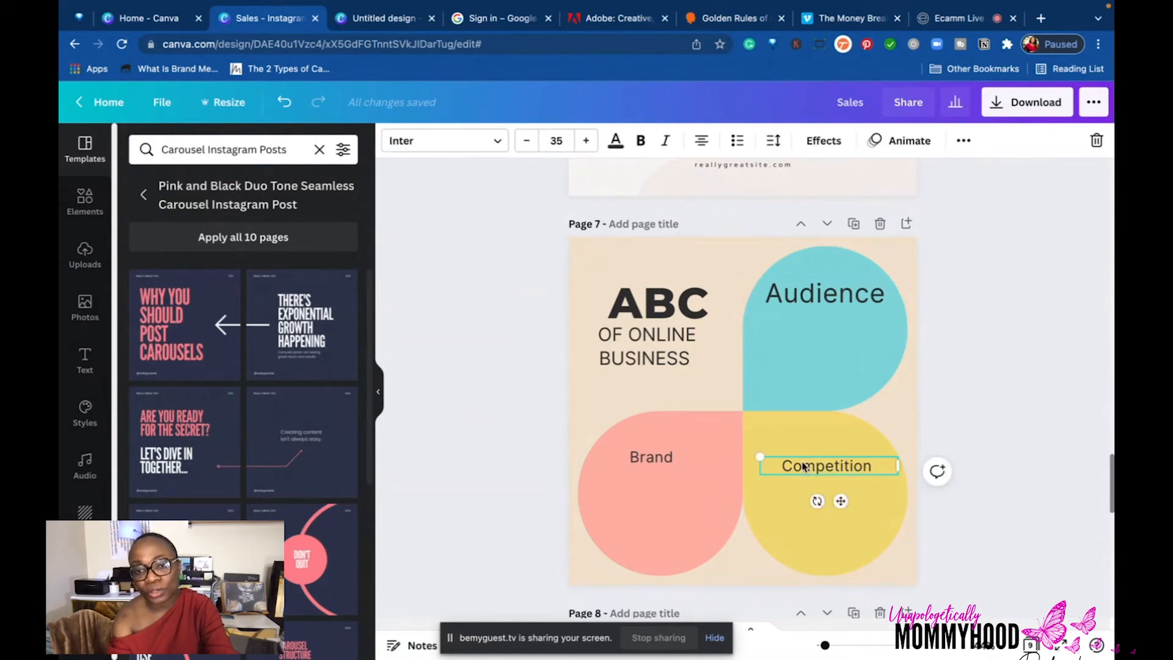
pyautogui.moveTo(753, 452); pyautogui.dragTo(742, 454)
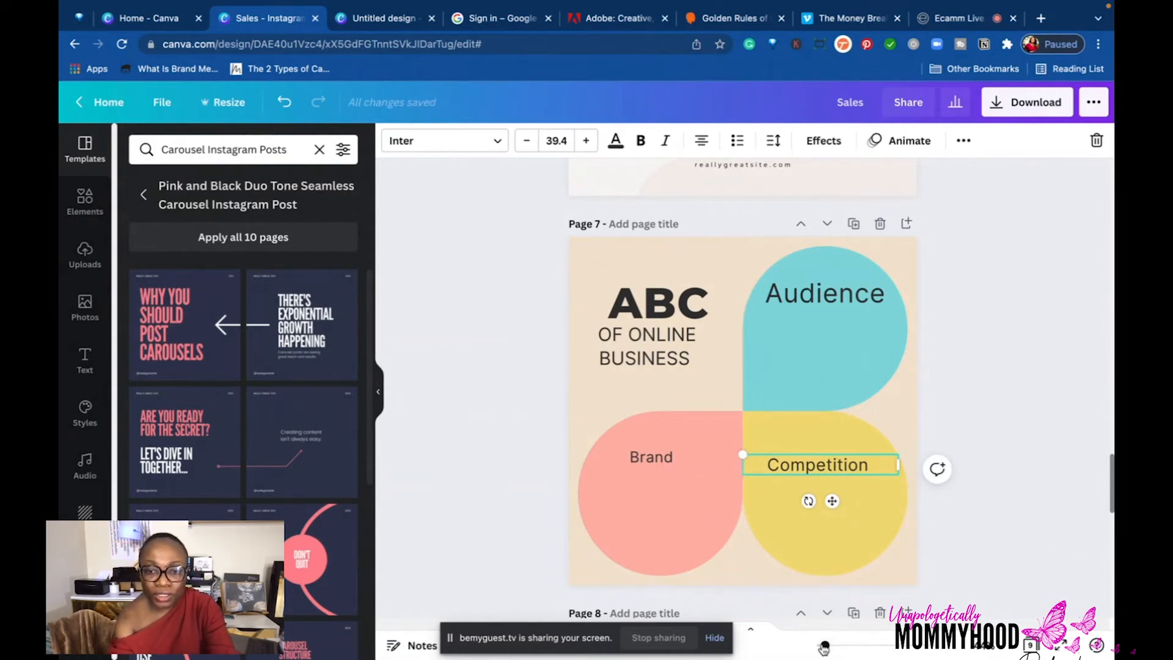
pyautogui.moveTo(824, 647); pyautogui.dragTo(832, 646)
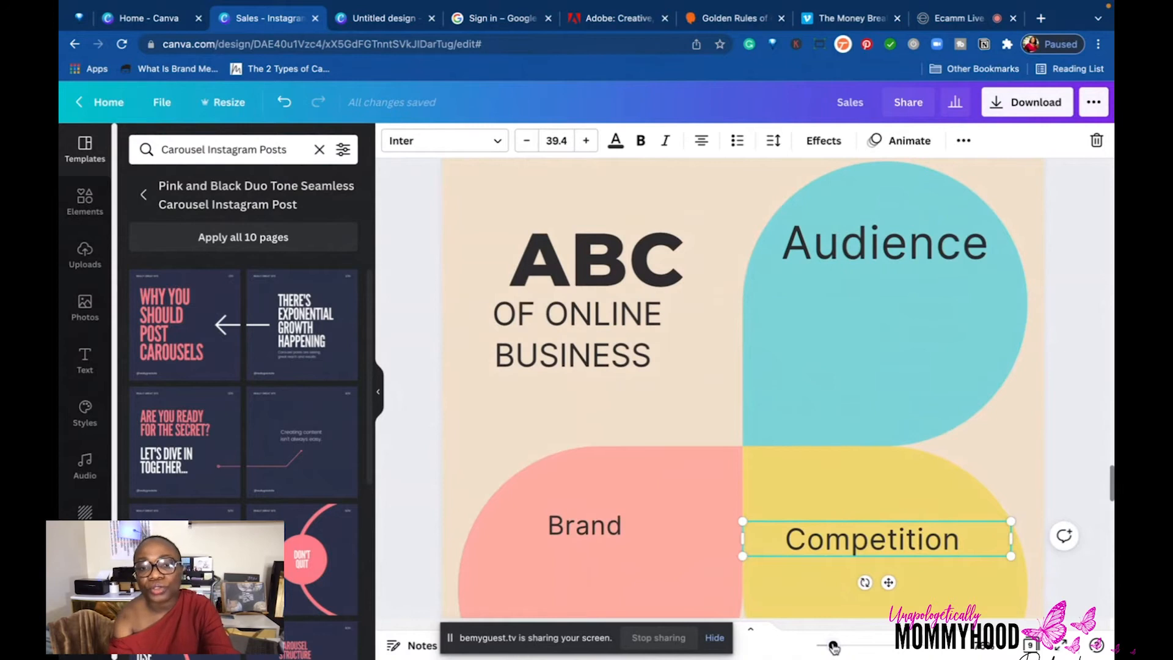